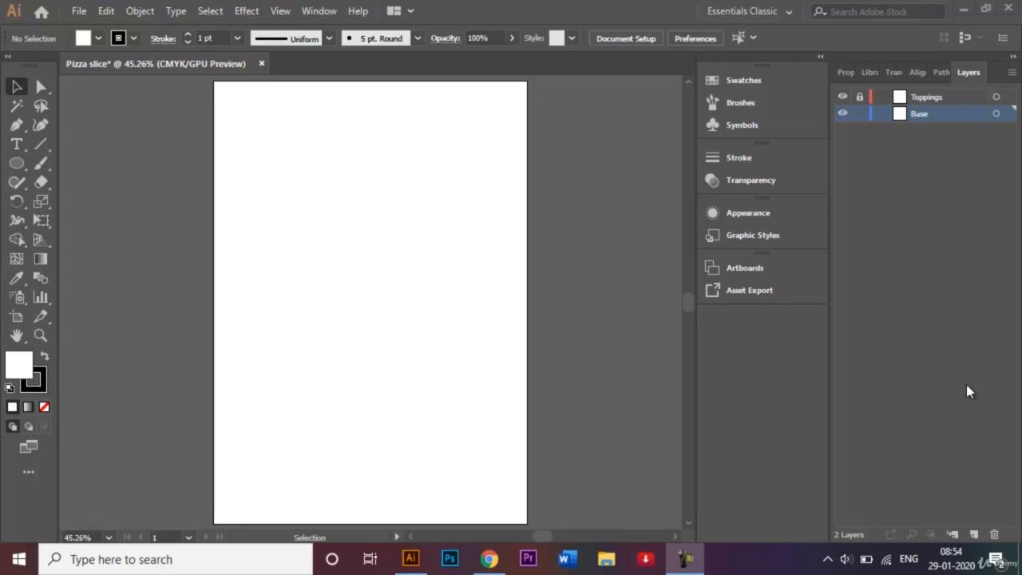
click(974, 540)
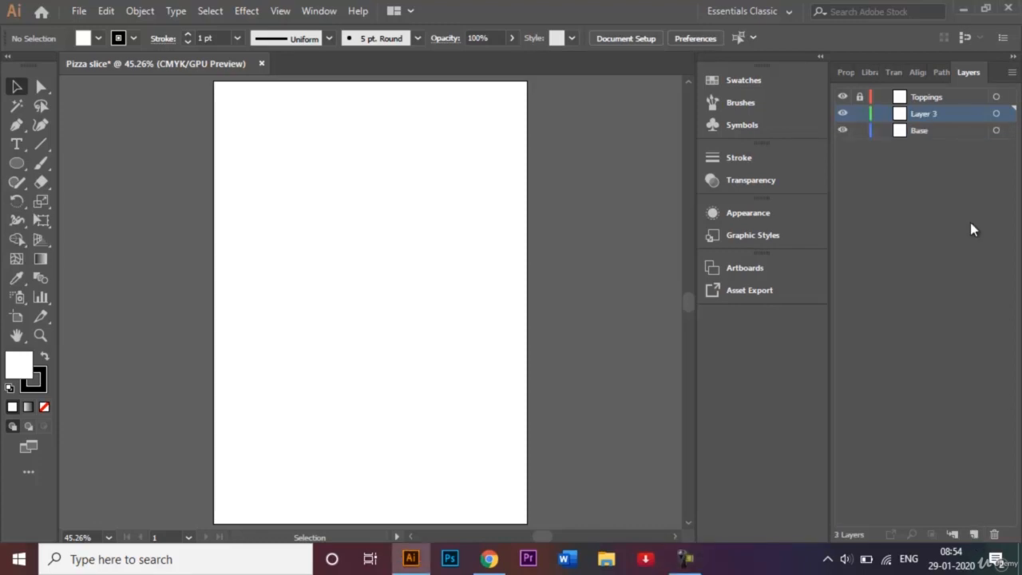
double_click(939, 115)
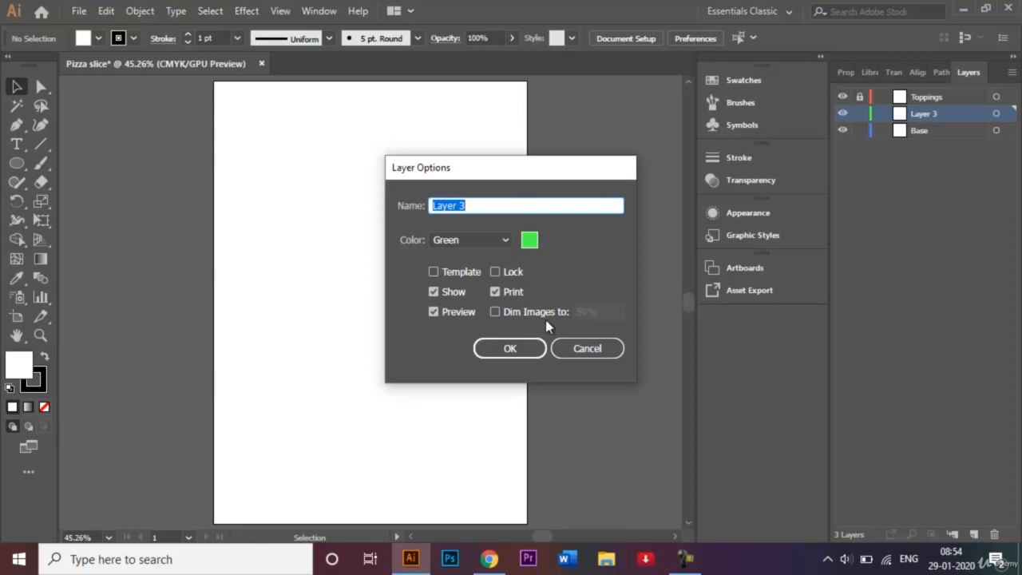
click(580, 352)
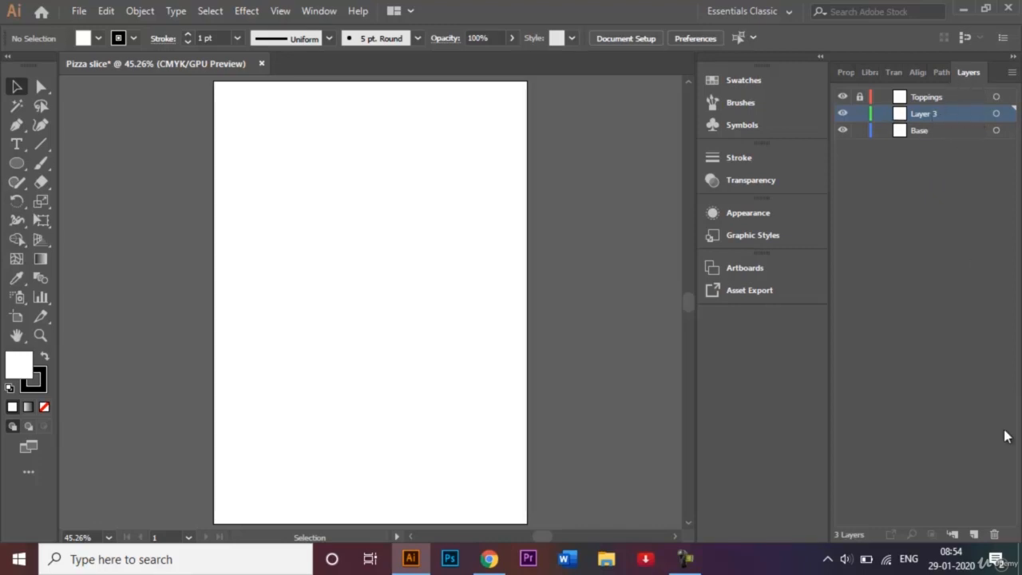
click(994, 534)
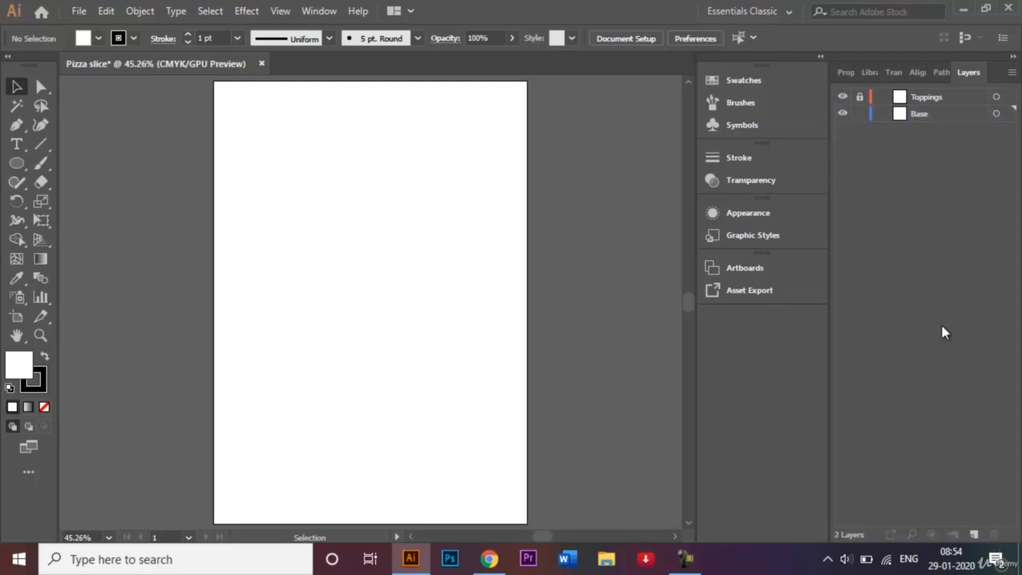
- On the Base layer, draw a wide flat rectangle with no fill near the top of the artboard
click(926, 118)
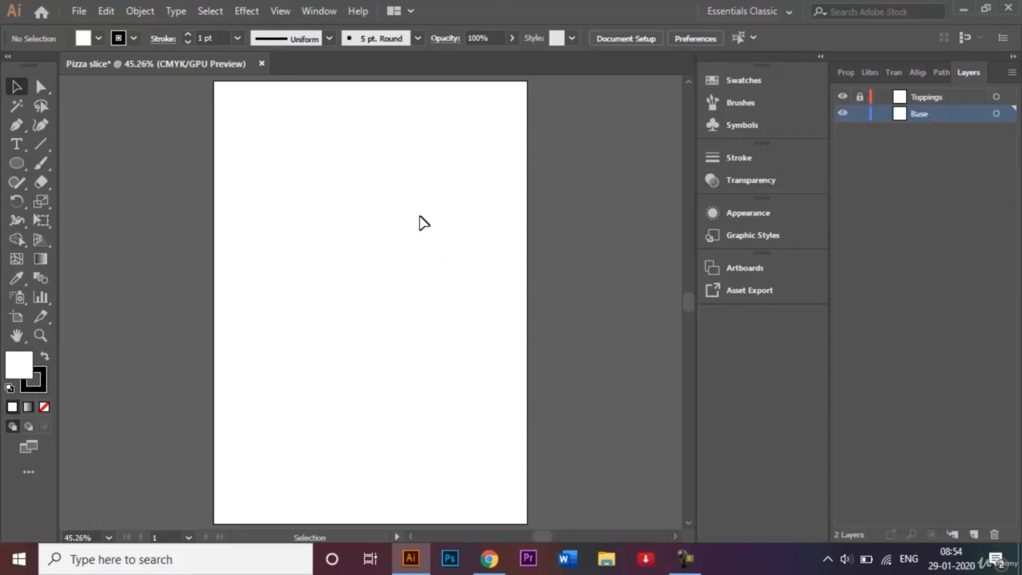
click(16, 165)
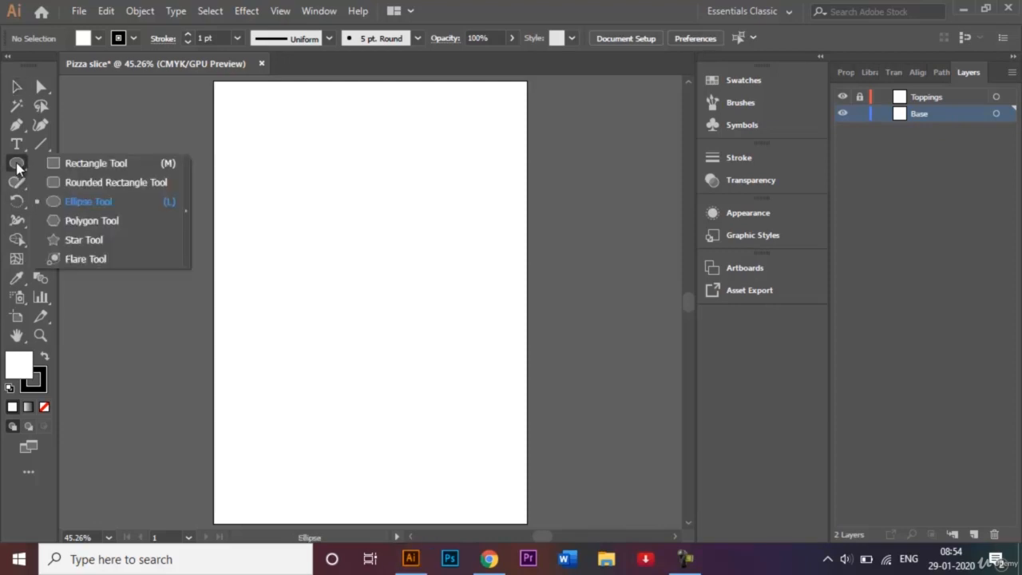
click(79, 165)
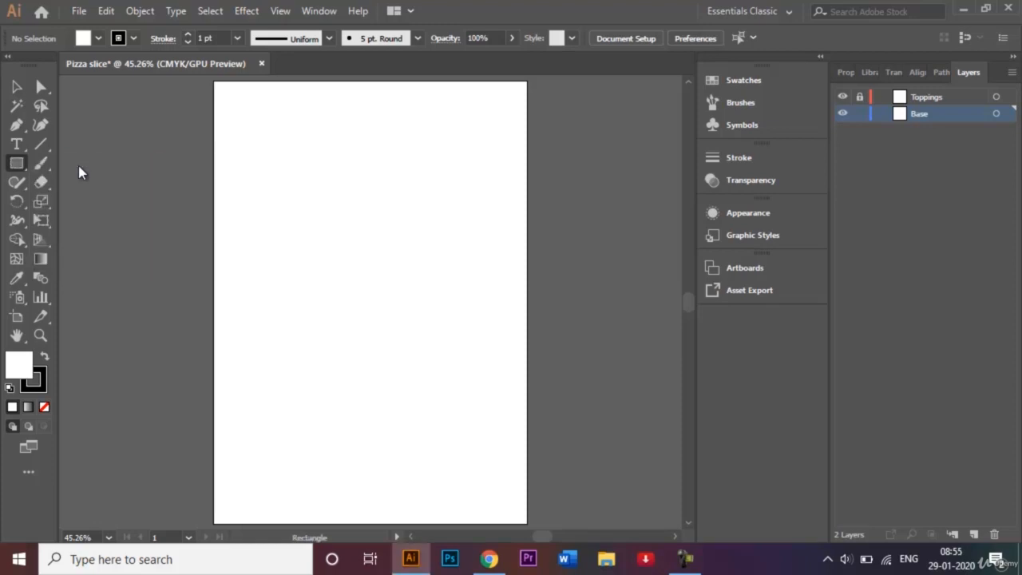
click(45, 408)
drag(290, 199, 459, 235)
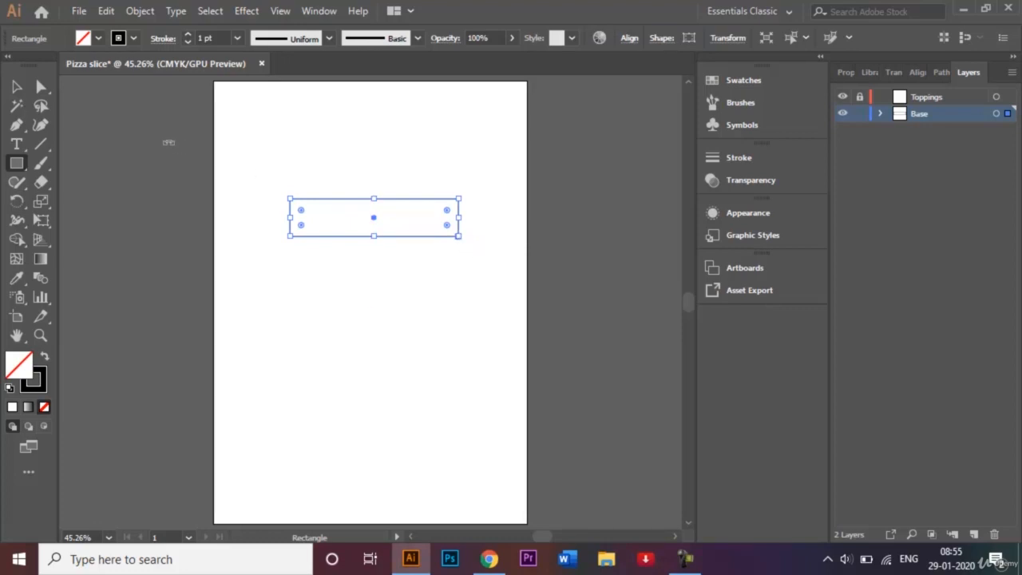
- Round the rectangle's corners to about 12.56 mm and shrink its height into a thin rounded bar
click(42, 88)
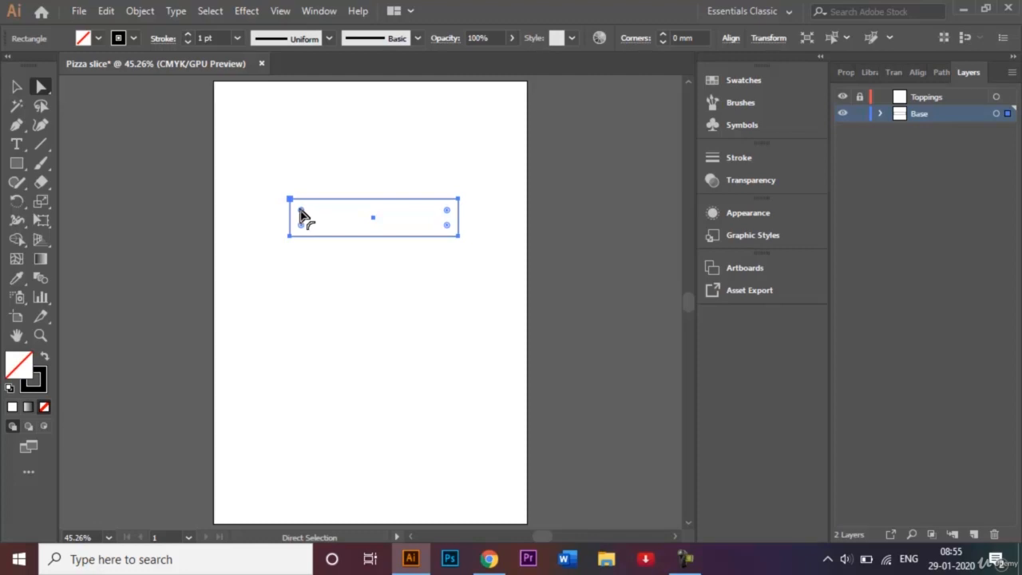
drag(302, 214, 329, 218)
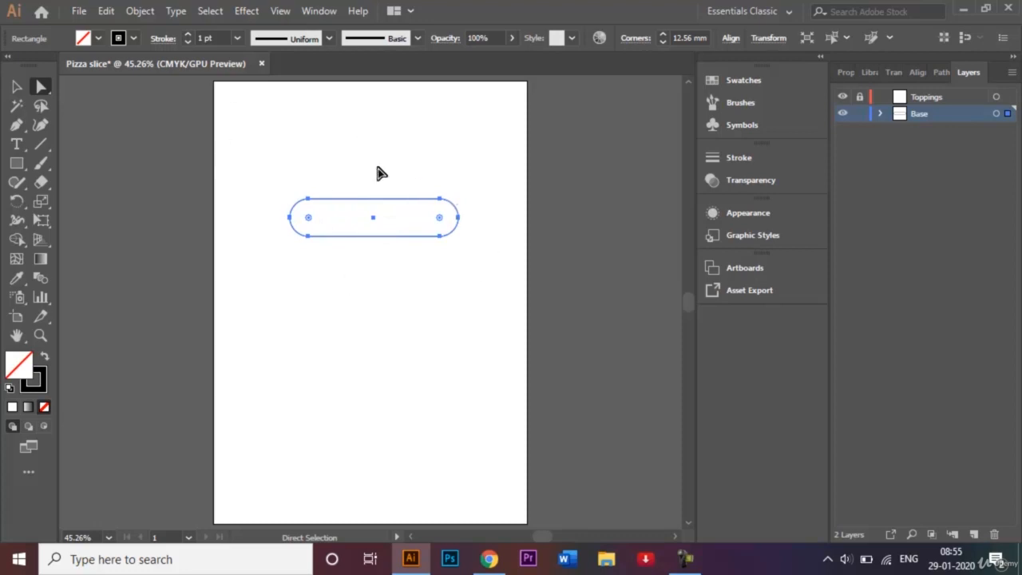
click(17, 86)
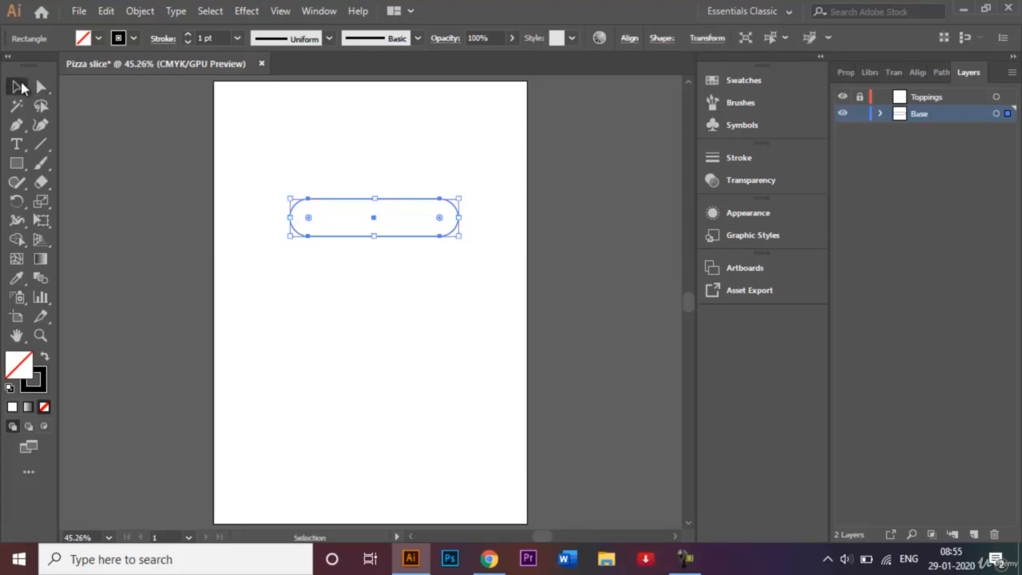
drag(375, 236, 374, 217)
click(381, 259)
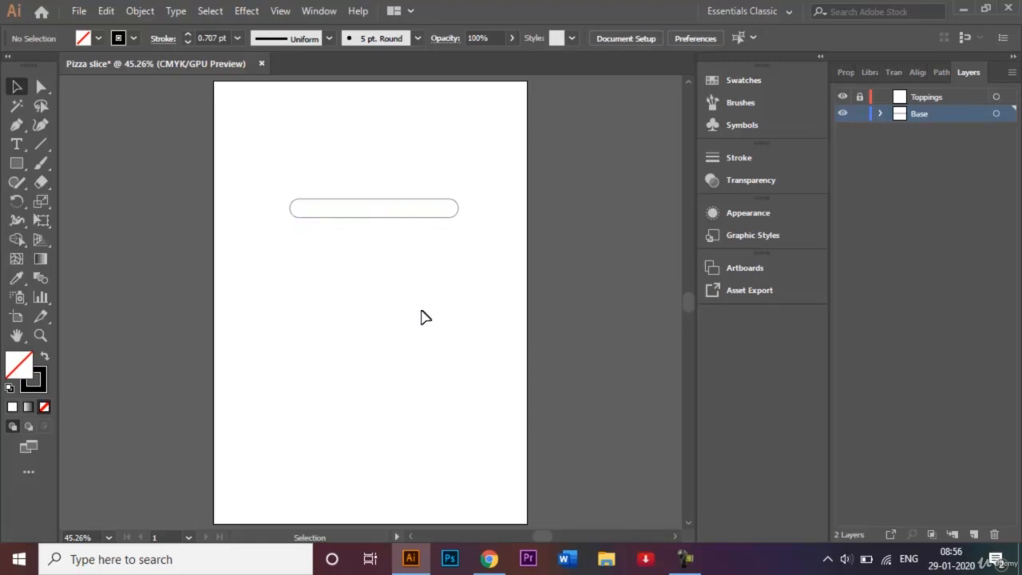
- Draw a three-point star forming a downward-pointing triangle about 99 mm wide below the bar
click(14, 165)
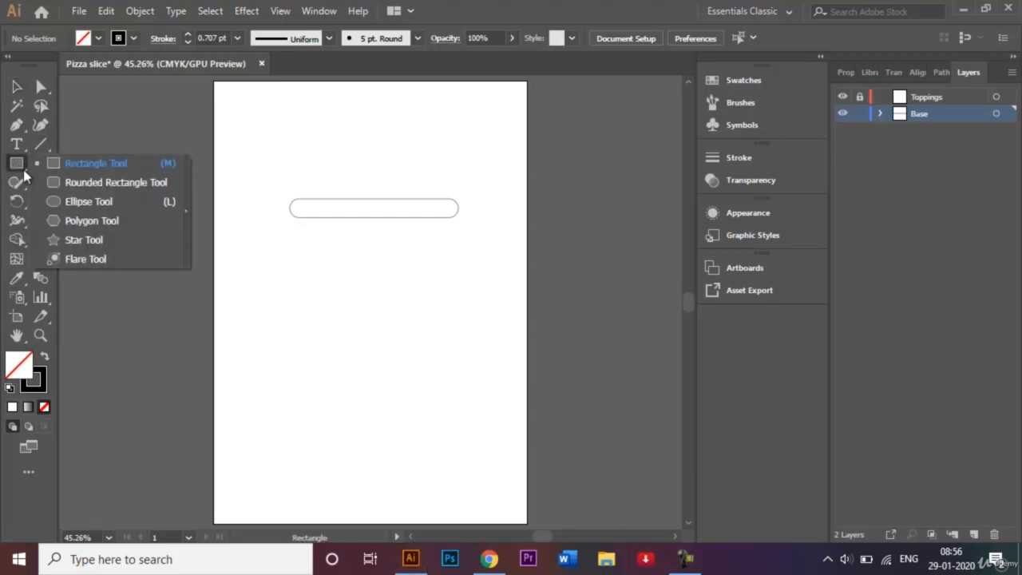
click(98, 239)
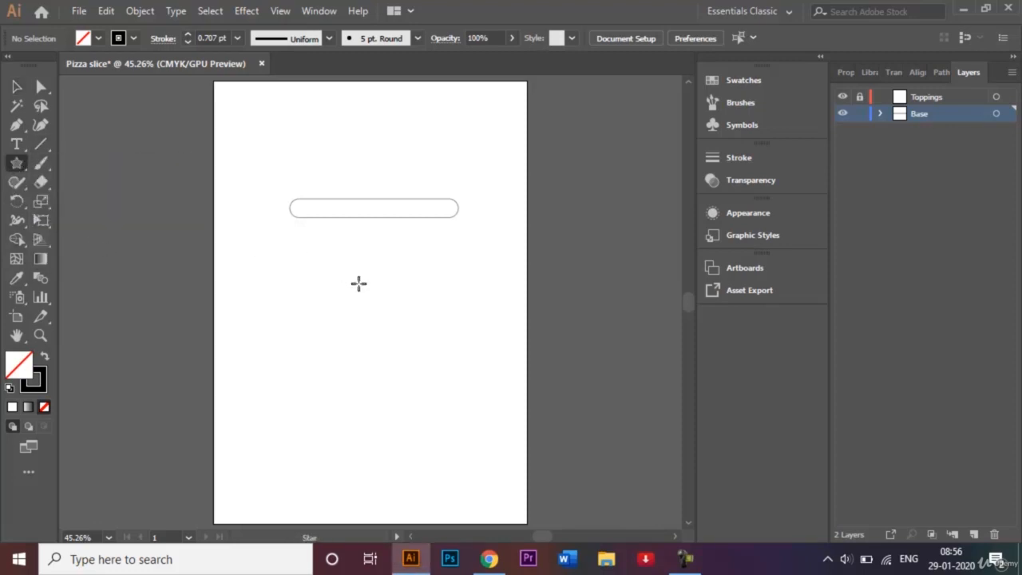
drag(359, 284, 383, 339)
key(Up)
key(Up)
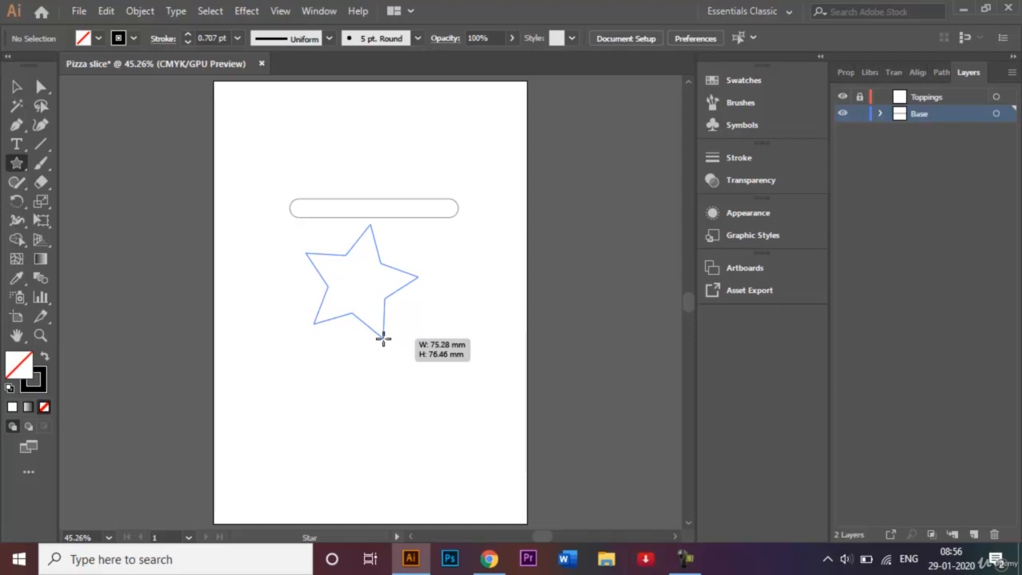
drag(383, 338, 384, 341)
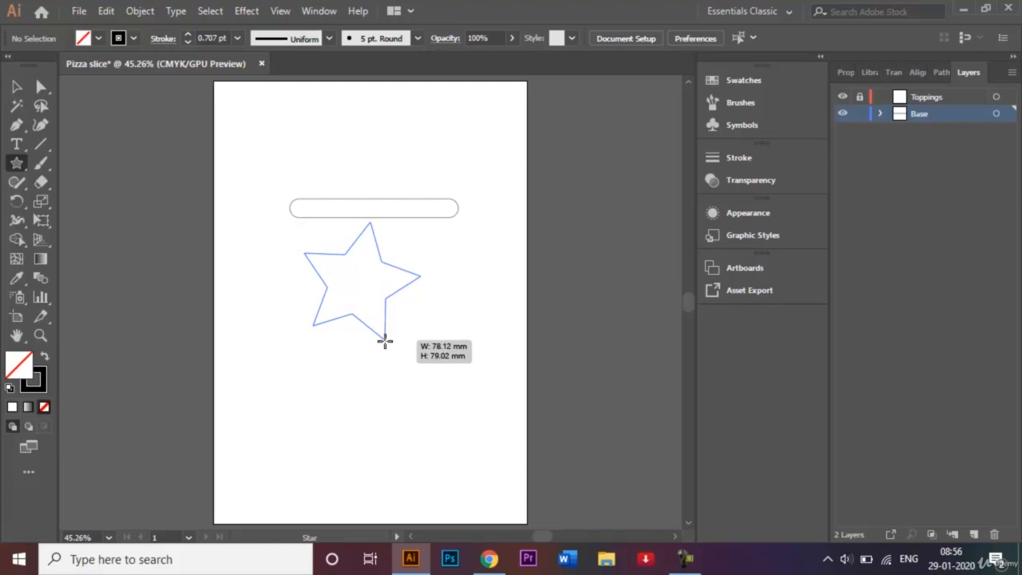
key(Down)
key(Down)
mouse_move(385, 341)
mouse_down()
mouse_move(356, 349)
mouse_move(357, 368)
mouse_up()
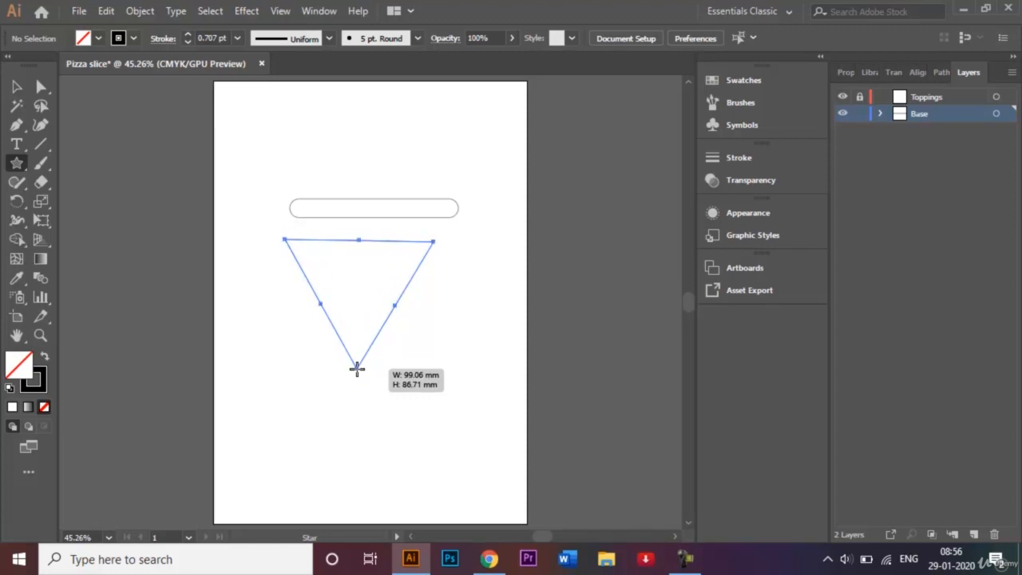
- Move the triangle up so its top edge meets the bottom of the rounded bar
click(17, 88)
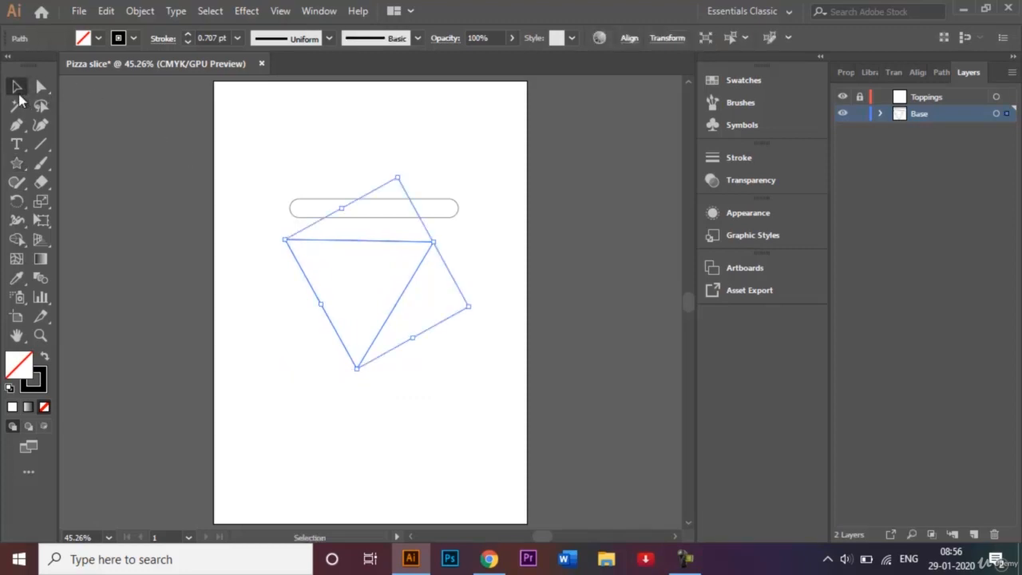
drag(351, 246, 359, 226)
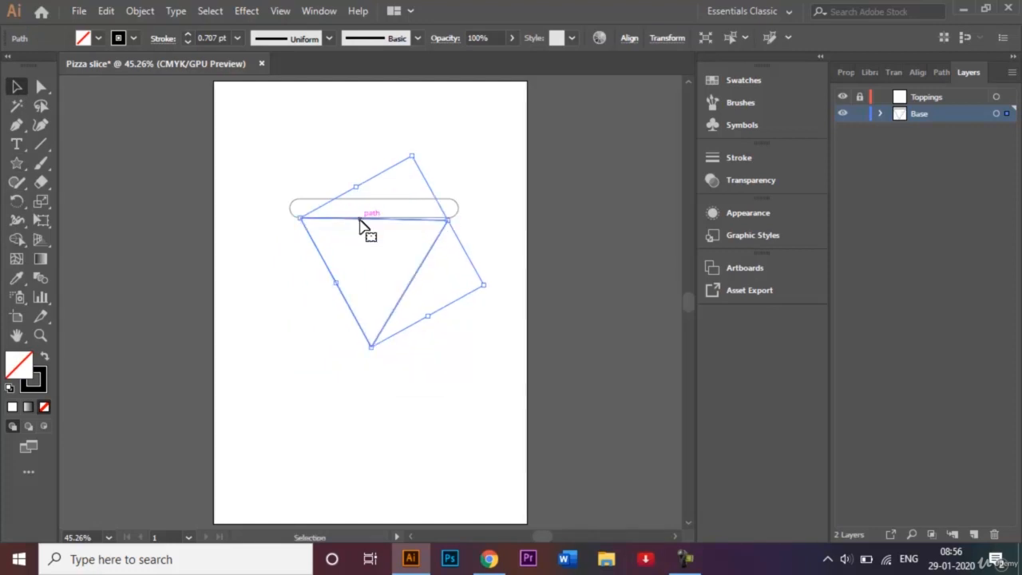
click(443, 186)
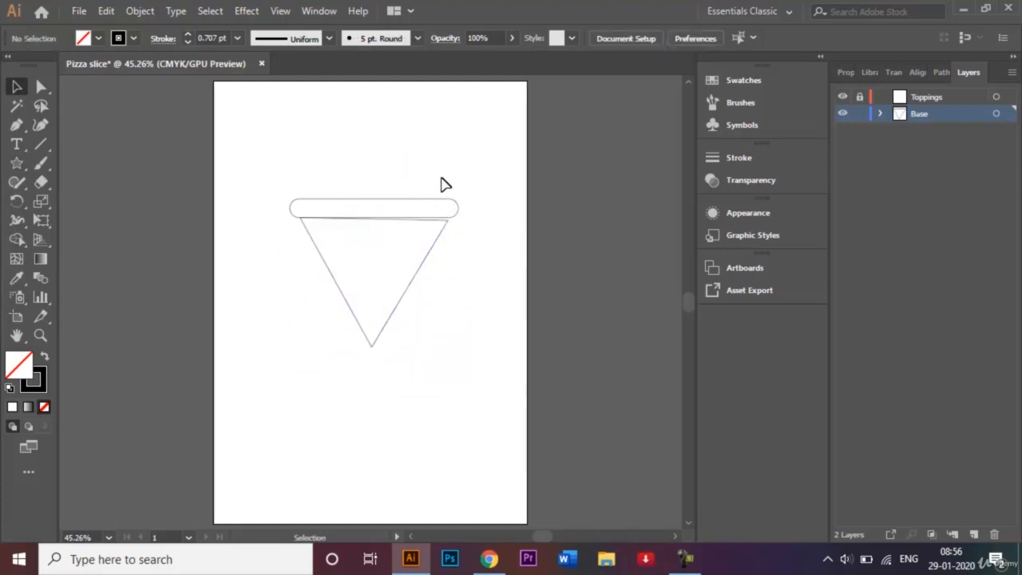
- Nudge the triangle's top middle anchor upward so its top edge lies straight along the bar
key(ctrl+plus)
key(ctrl+plus)
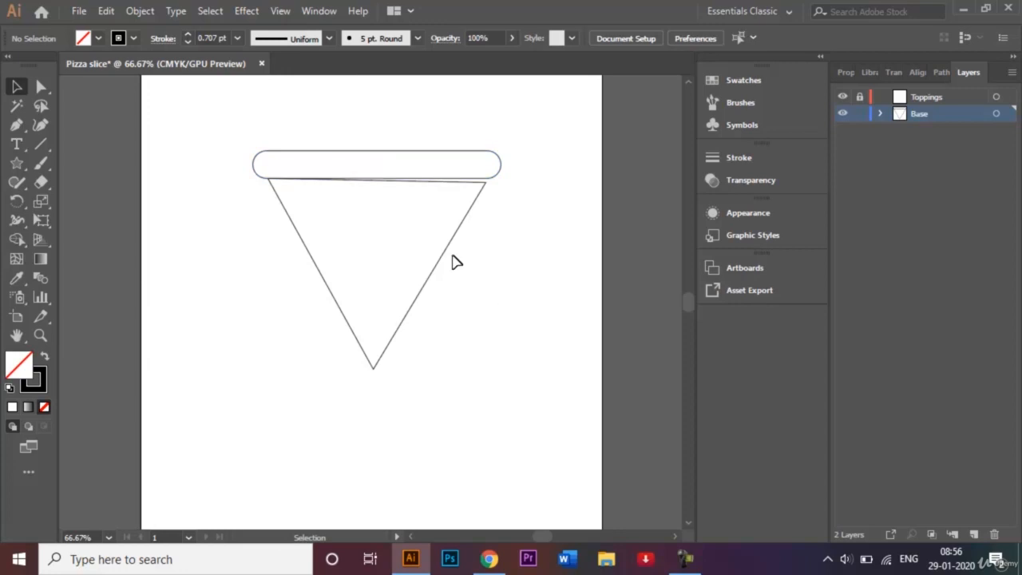
click(41, 87)
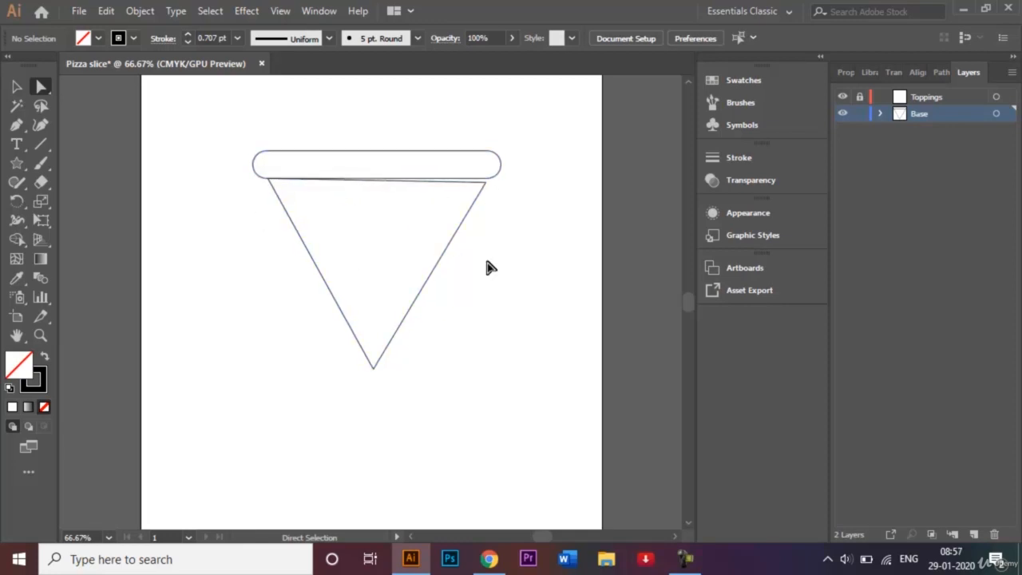
click(484, 189)
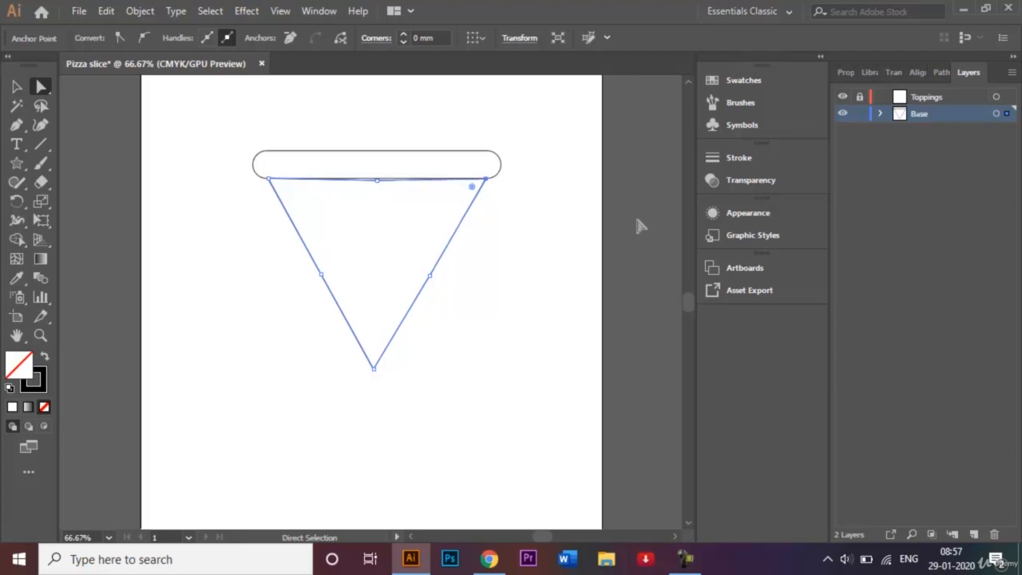
click(376, 180)
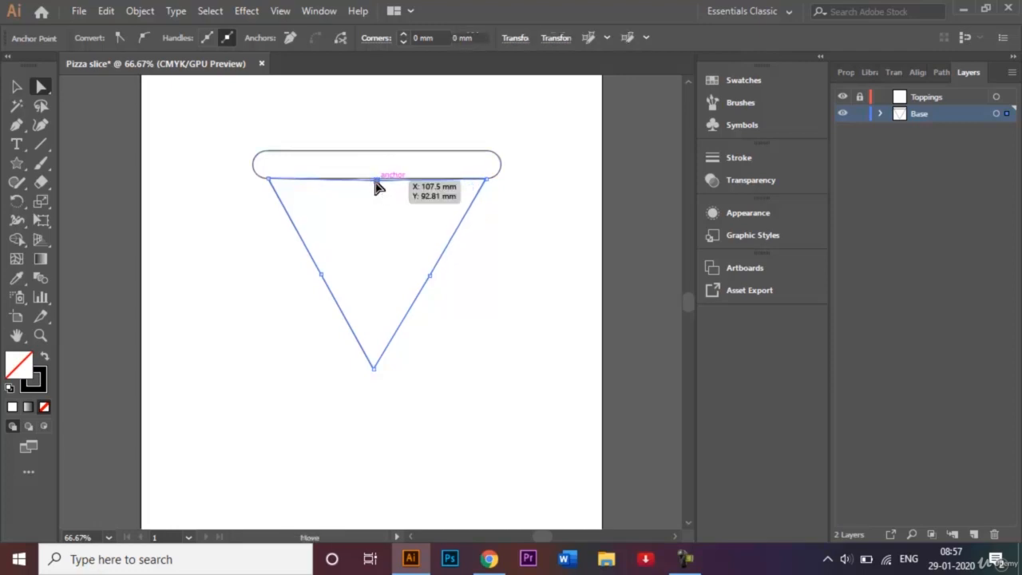
key(Up)
key(Up)
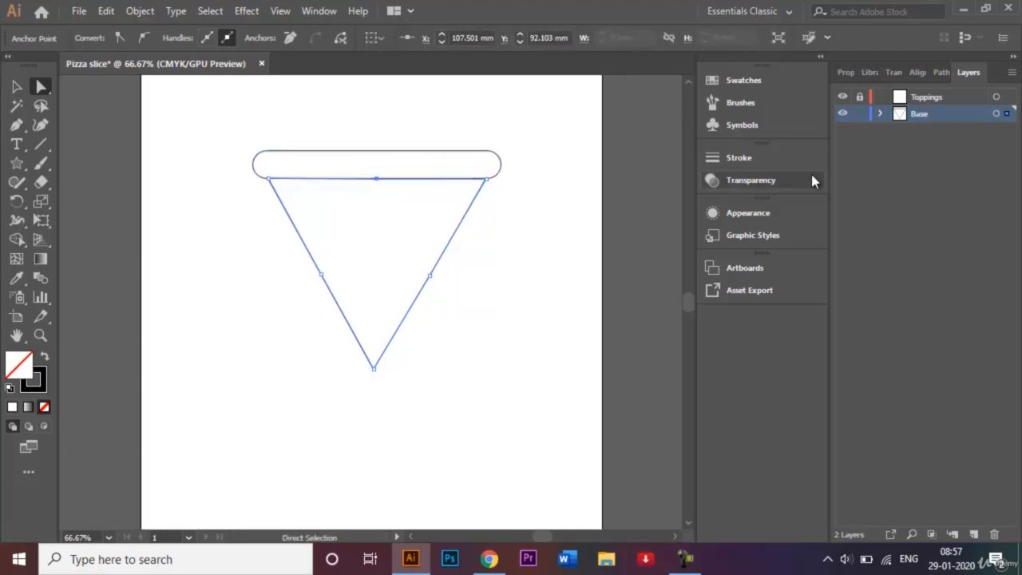
click(17, 86)
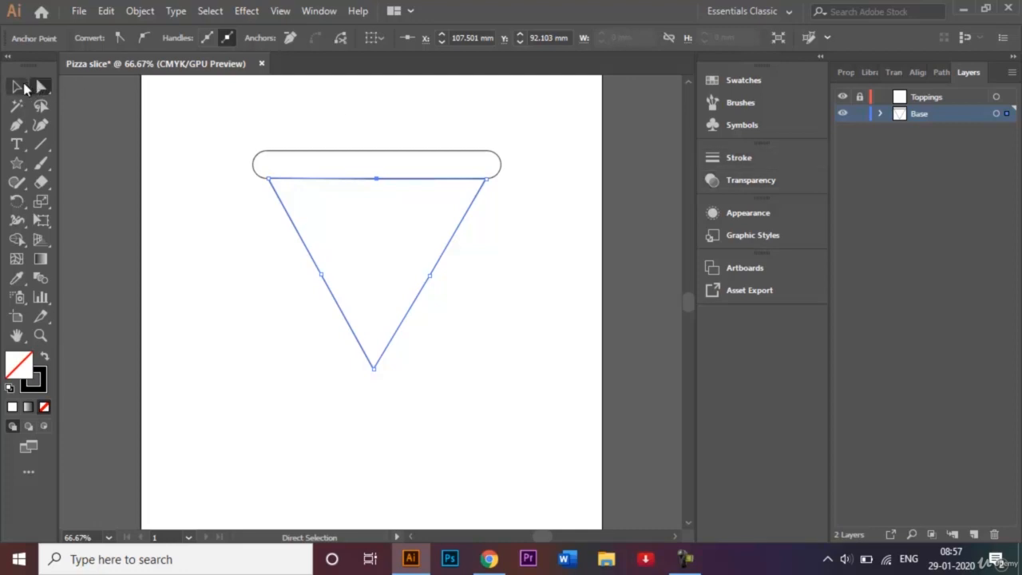
click(170, 186)
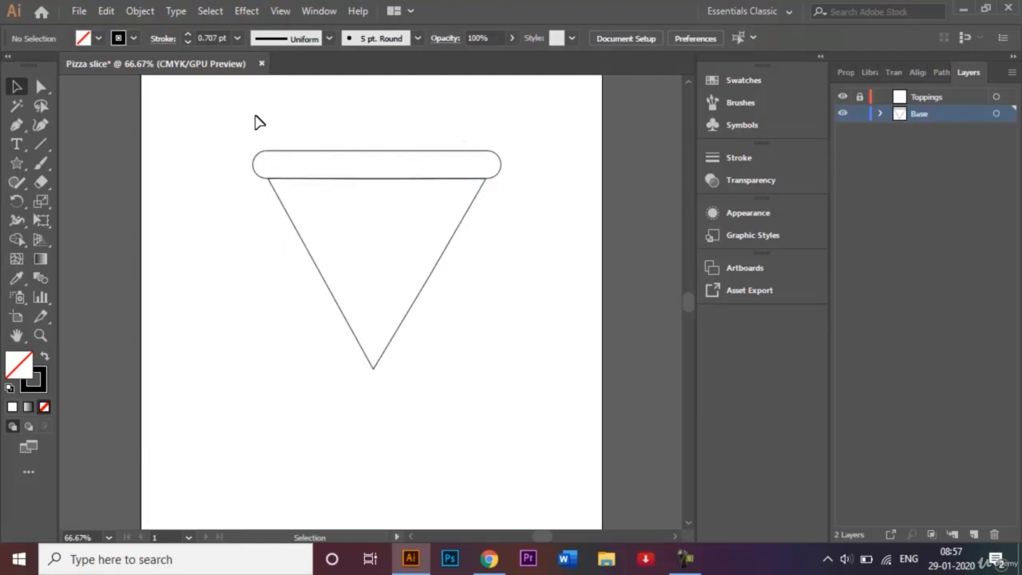
- Select both the bar and the triangle and align them to each other's horizontal centers
drag(255, 116, 484, 326)
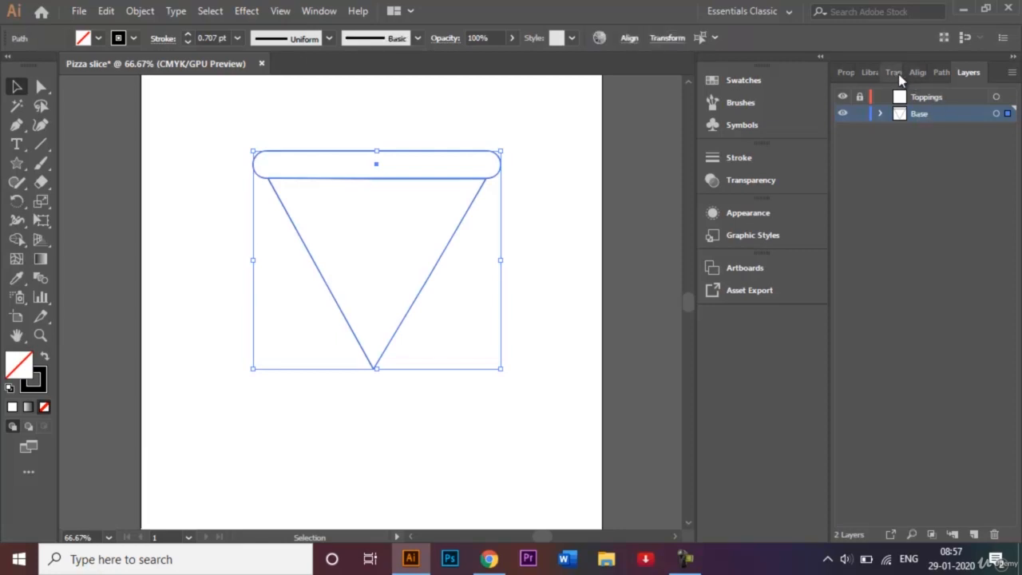
click(916, 74)
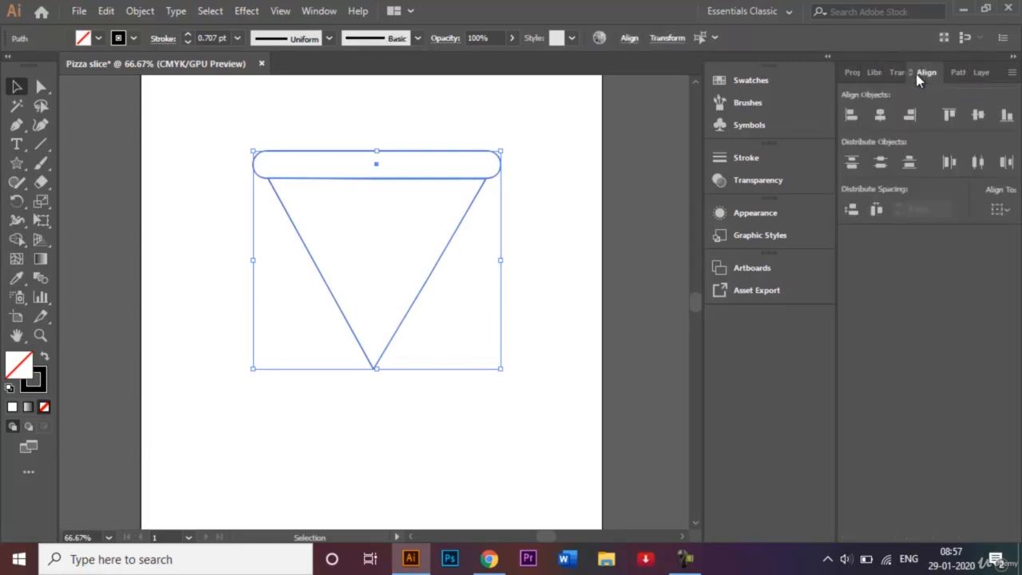
click(881, 115)
click(979, 73)
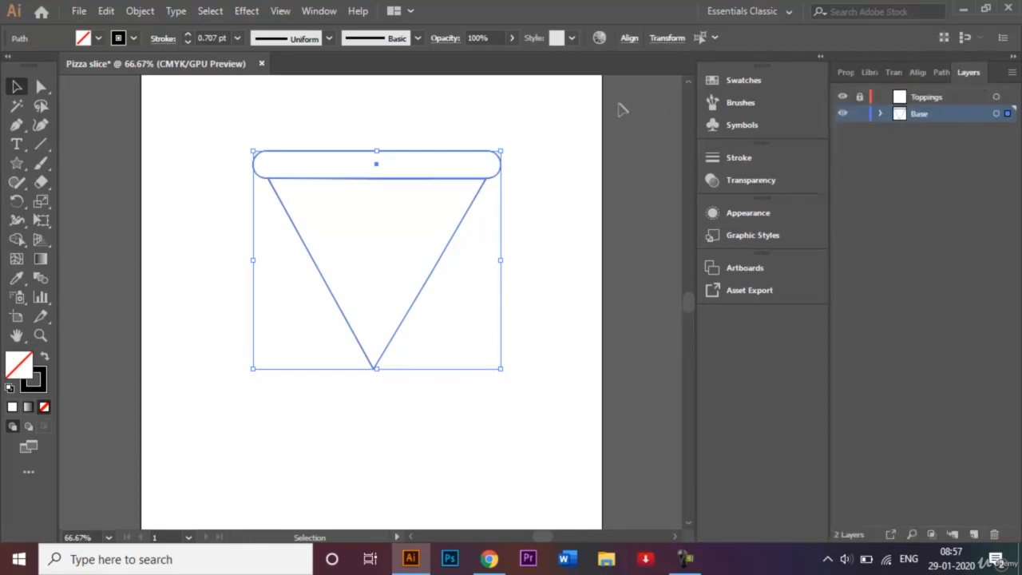
click(532, 136)
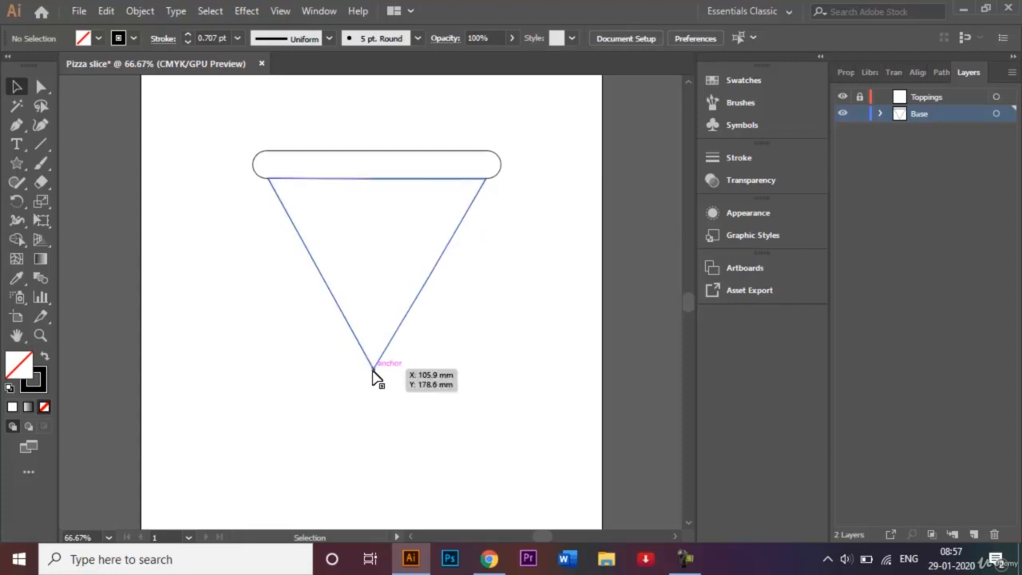
- Round the triangle's bottom corner to about 5.67 mm using its corner widget
click(43, 87)
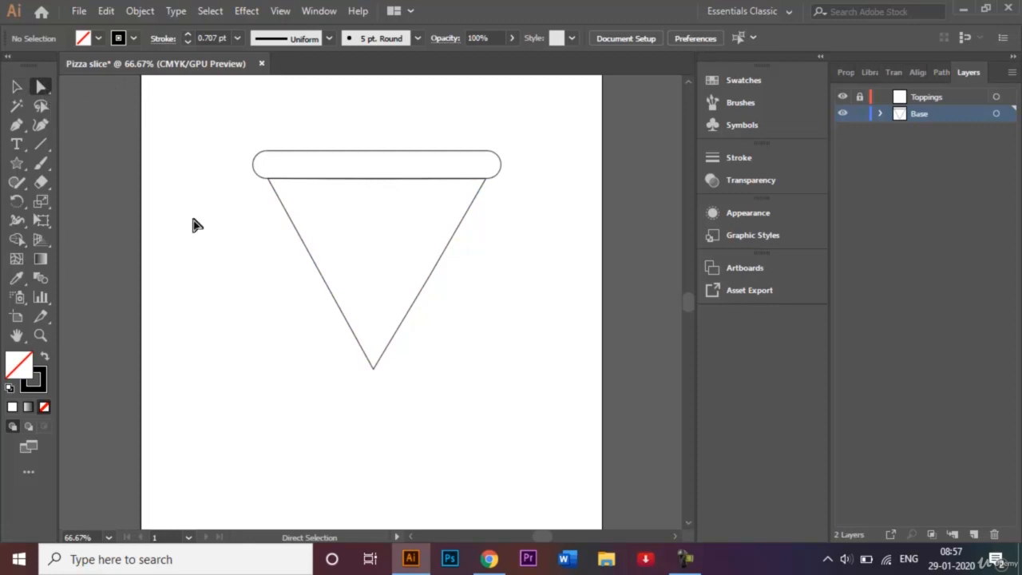
click(375, 368)
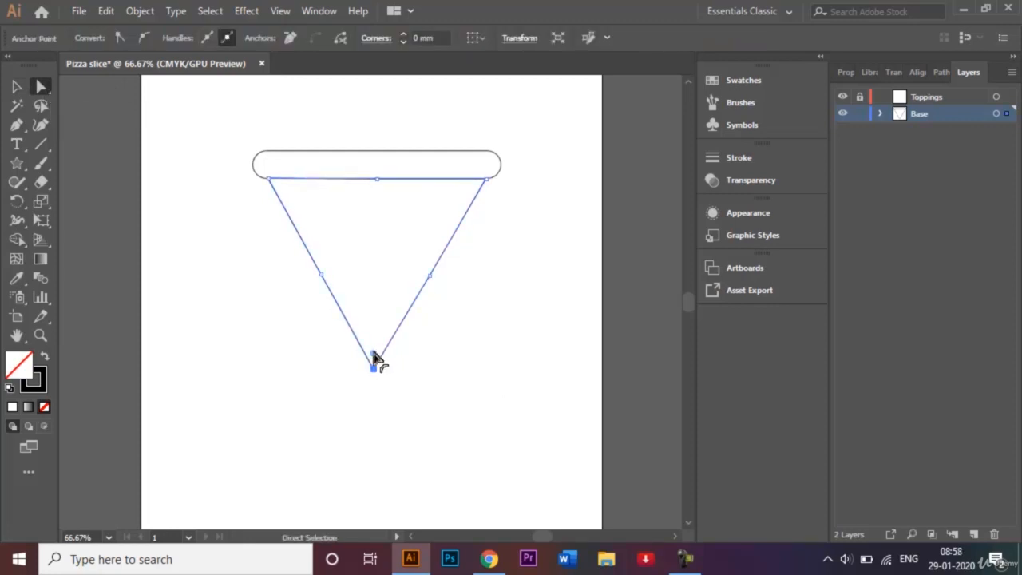
drag(374, 354, 376, 347)
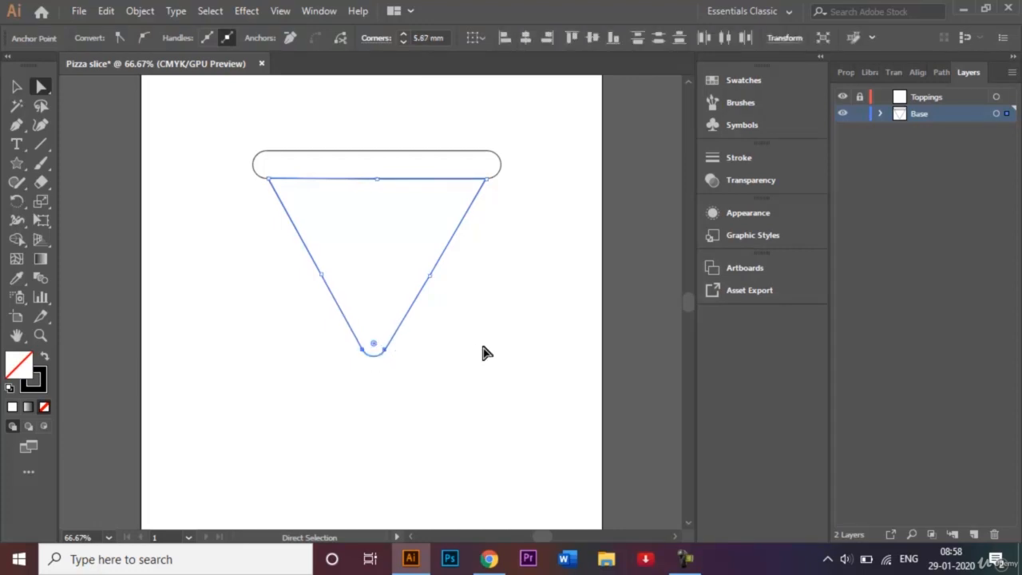
click(17, 86)
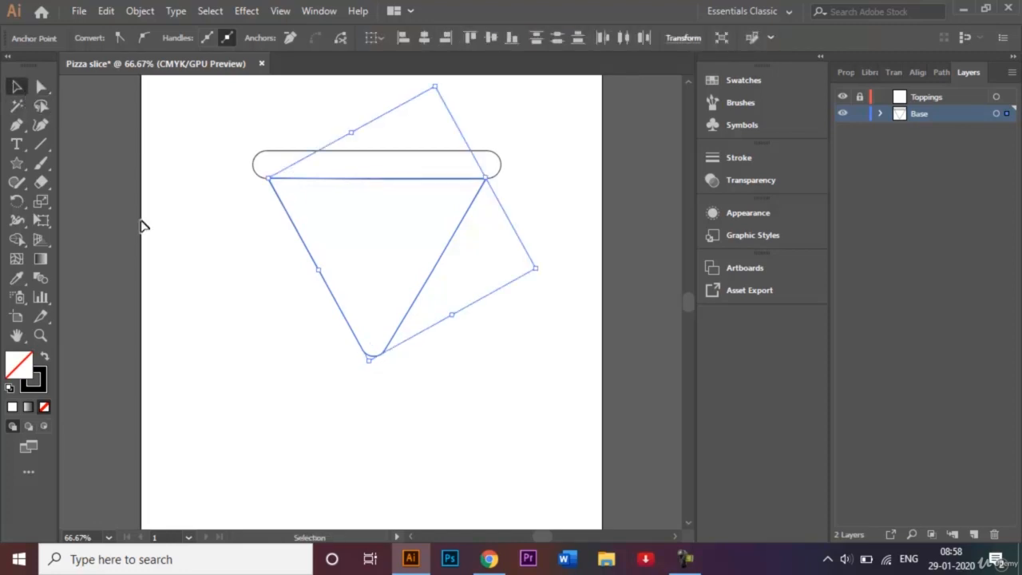
click(248, 352)
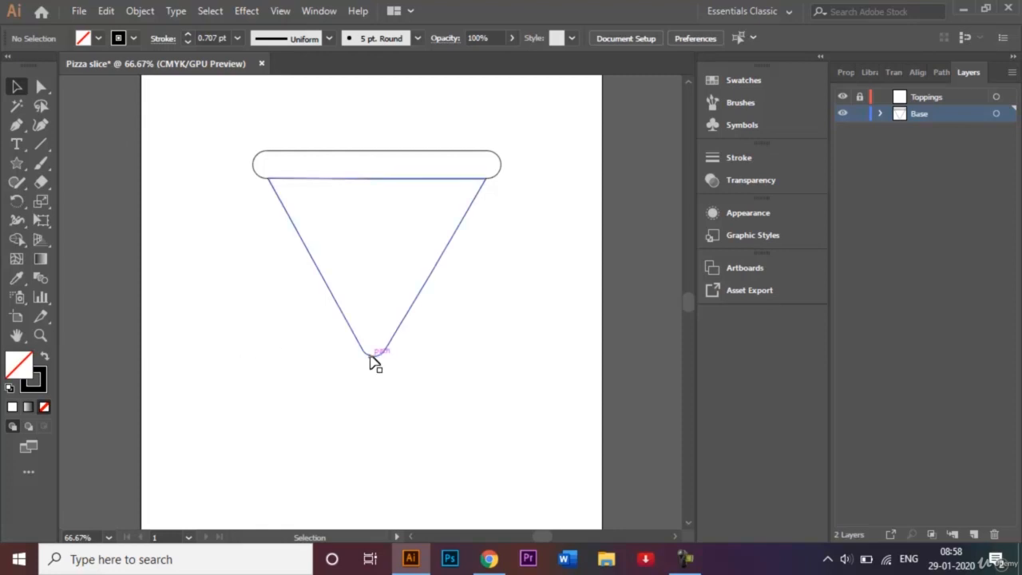
- Scale the bar and triangle up together as one selection
key(ctrl+0)
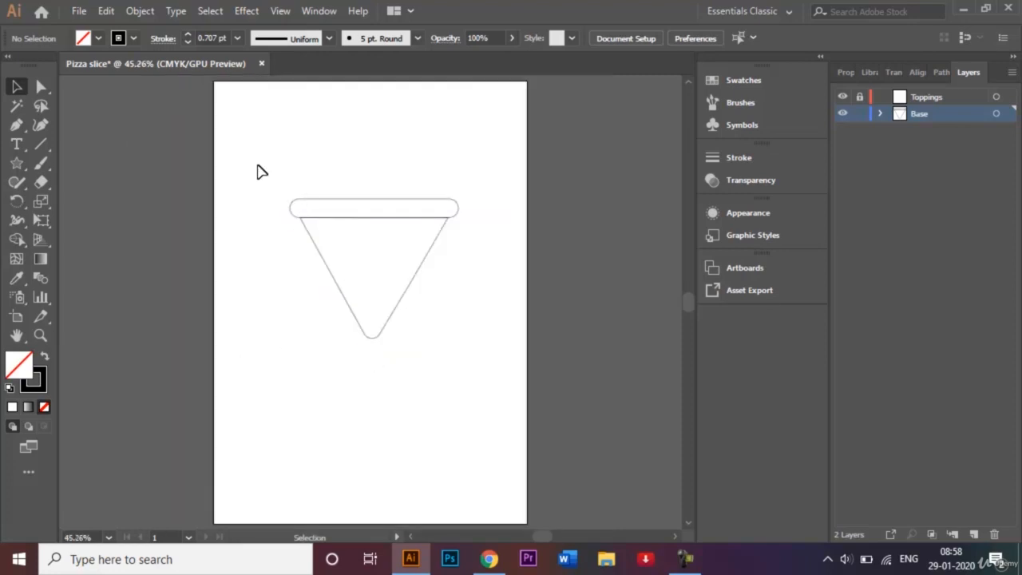
drag(258, 166, 422, 279)
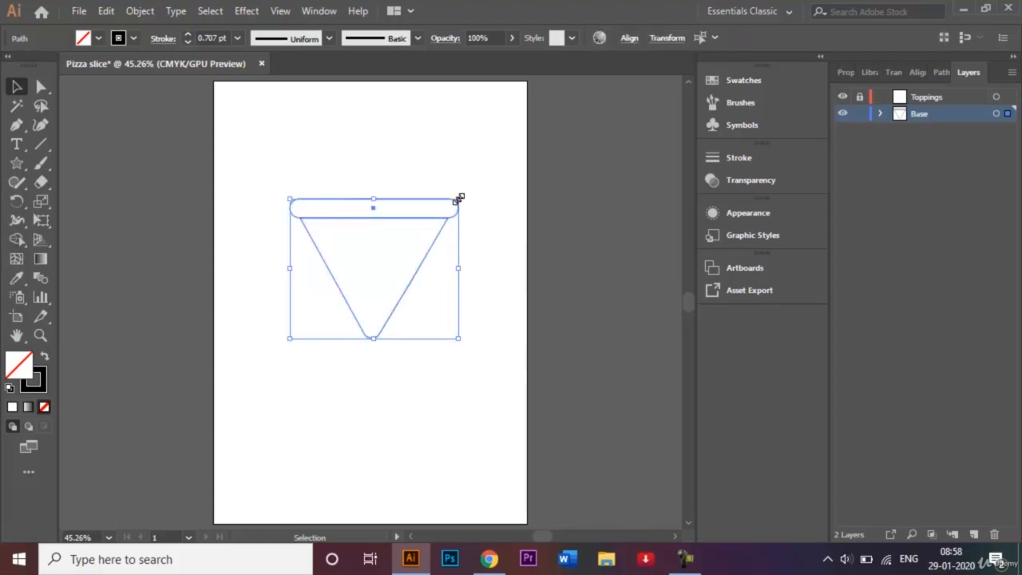
drag(459, 199, 516, 145)
click(592, 267)
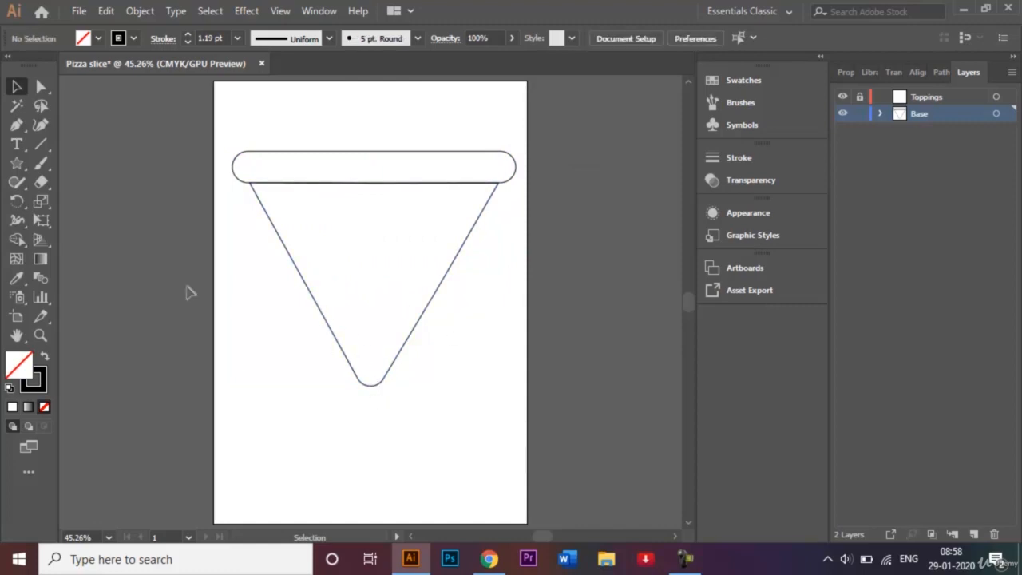
- Select the bottom and both side anchors of the triangle and move them down to lengthen the slice
click(41, 87)
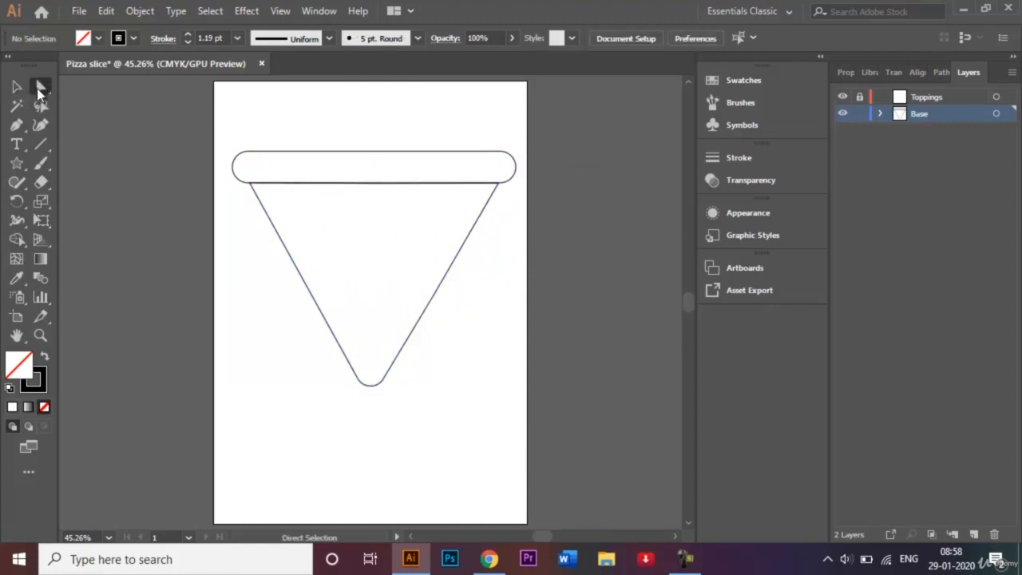
click(353, 361)
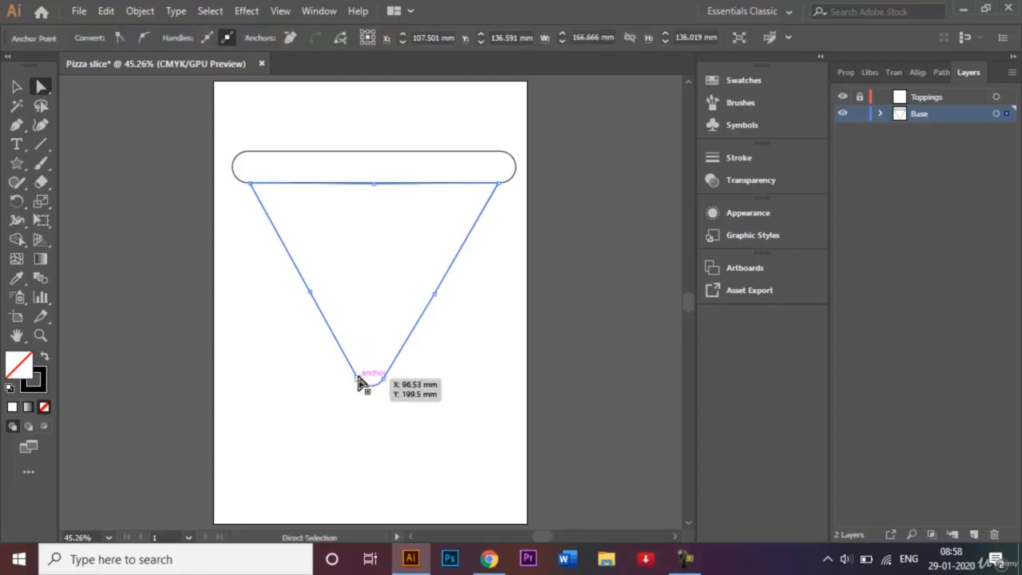
click(359, 384)
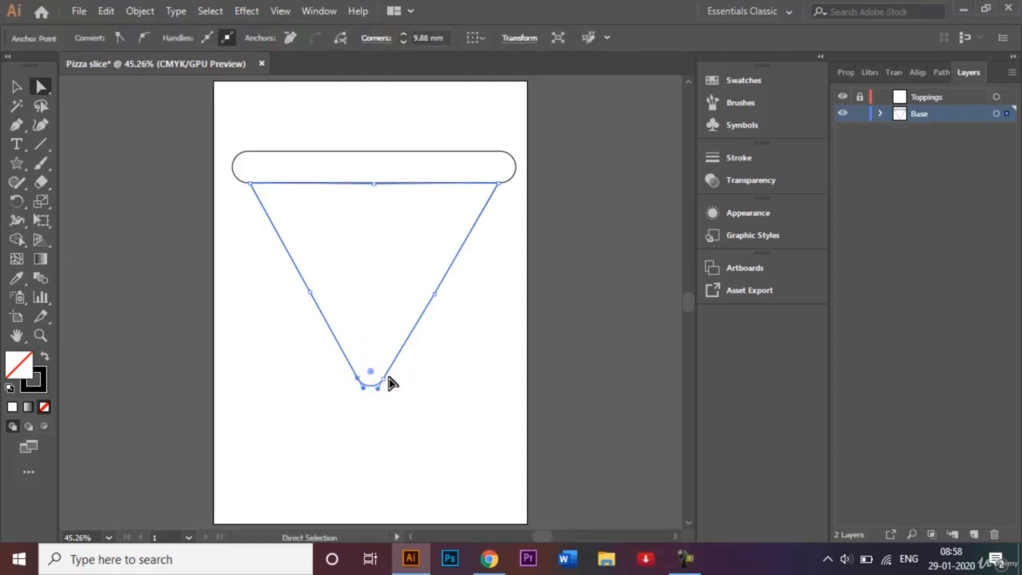
click(385, 383)
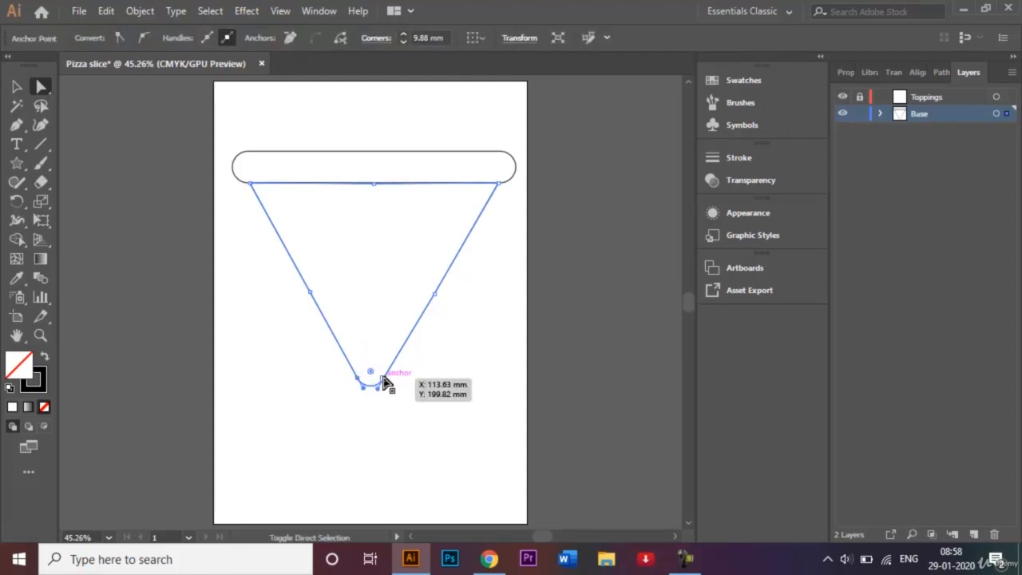
click(437, 296)
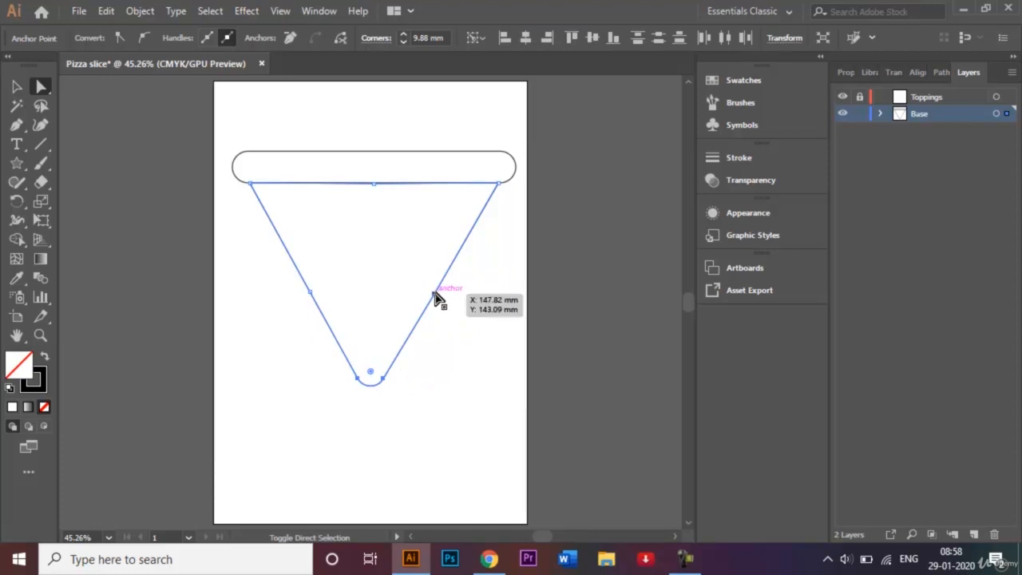
click(310, 292)
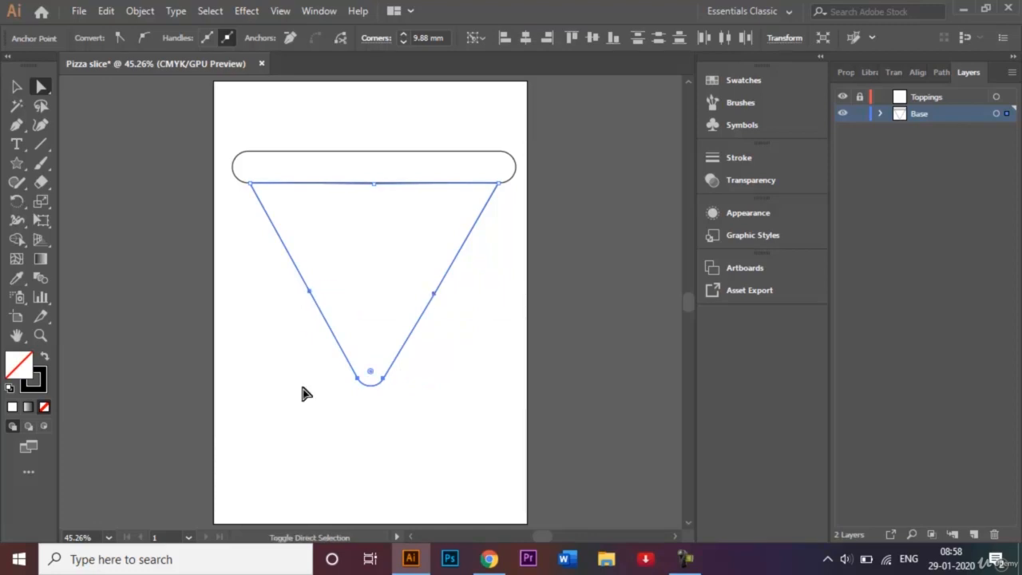
key(shift+Down)
key(shift+Down)
key(shift+Down)
key(shift+Down)
key(shift+Down)
key(shift+Down)
key(shift+Down)
key(shift+Down)
key(shift+Down)
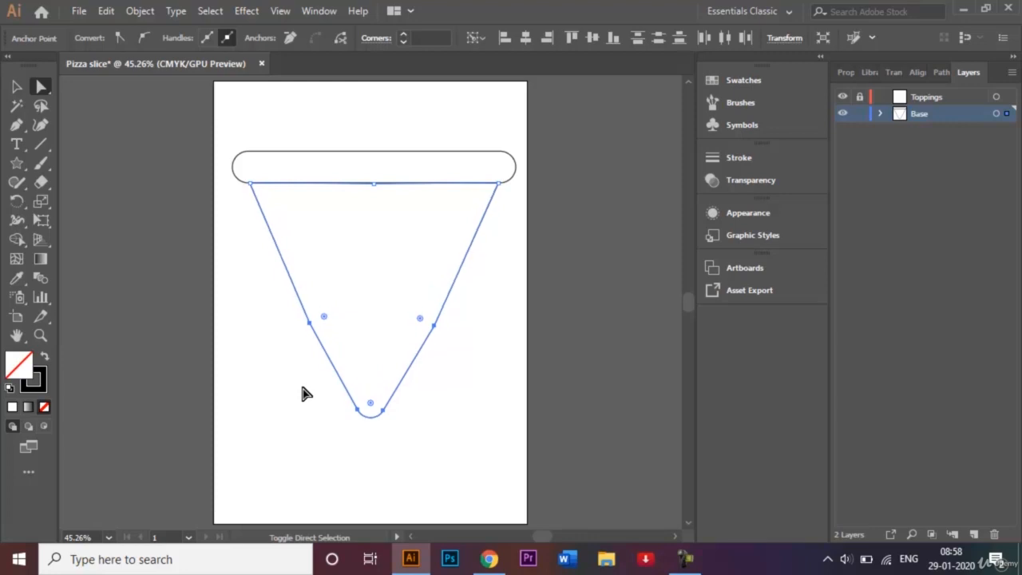
key(shift+Down)
key(shift+Down)
key(shift+Down)
key(shift+Down)
key(shift+Down)
key(shift+Down)
key(shift+Down)
key(shift+Down)
key(shift+Down)
key(shift+Down)
key(shift+Down)
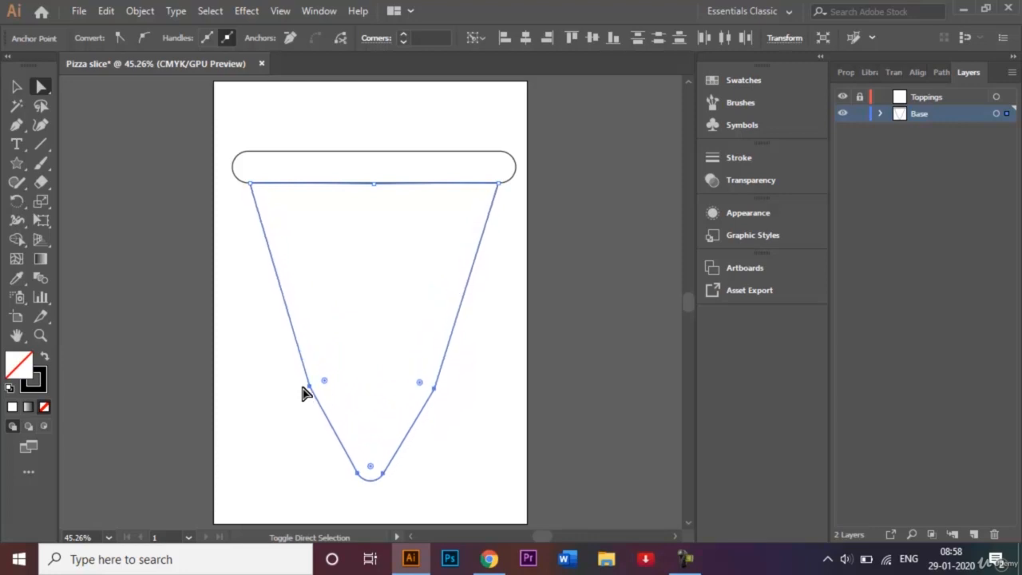
- Nudge the left side anchor of the slice inward to narrow its lower part
click(309, 396)
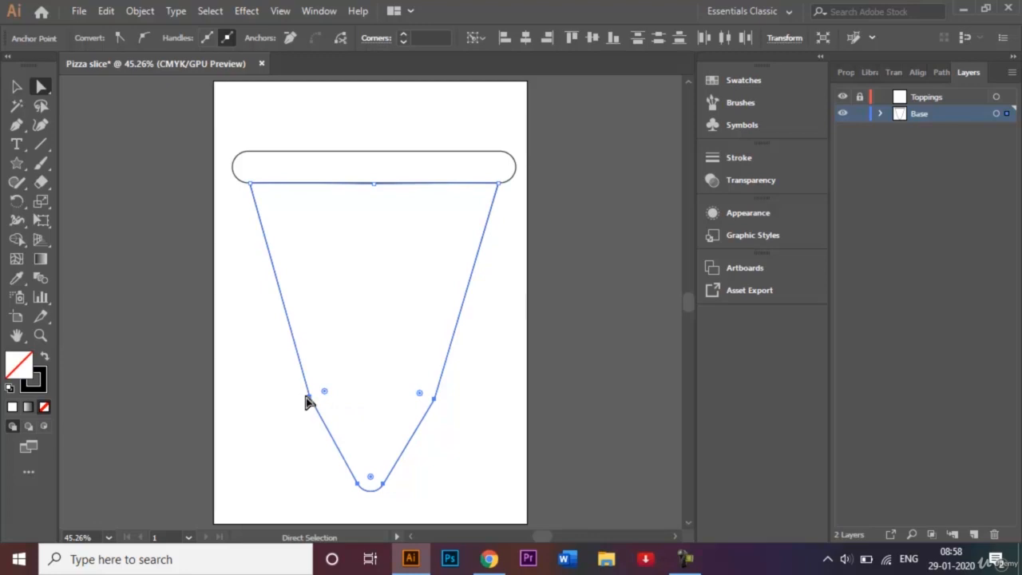
click(309, 396)
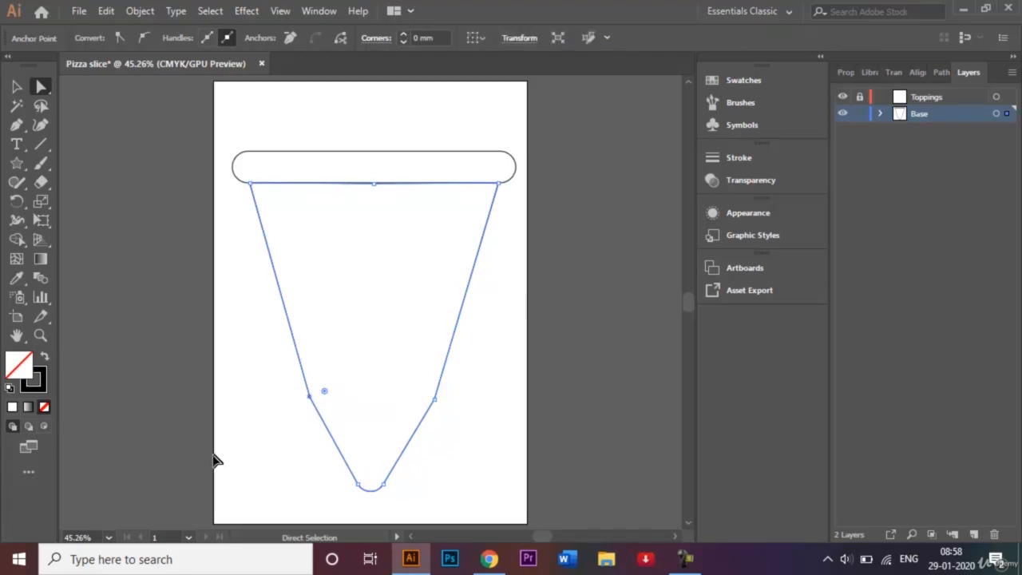
key(Right)
key(Right)
key(Right)
key(Right)
key(Right)
key(Right)
key(Right)
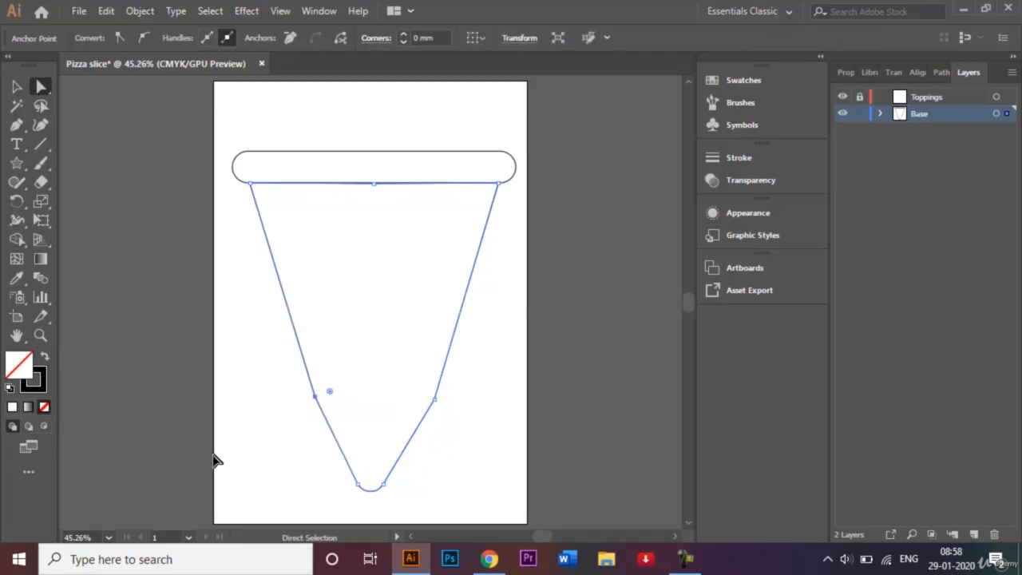
key(Right)
key(Right)
key(Right)
key(Right)
key(Right)
key(Right)
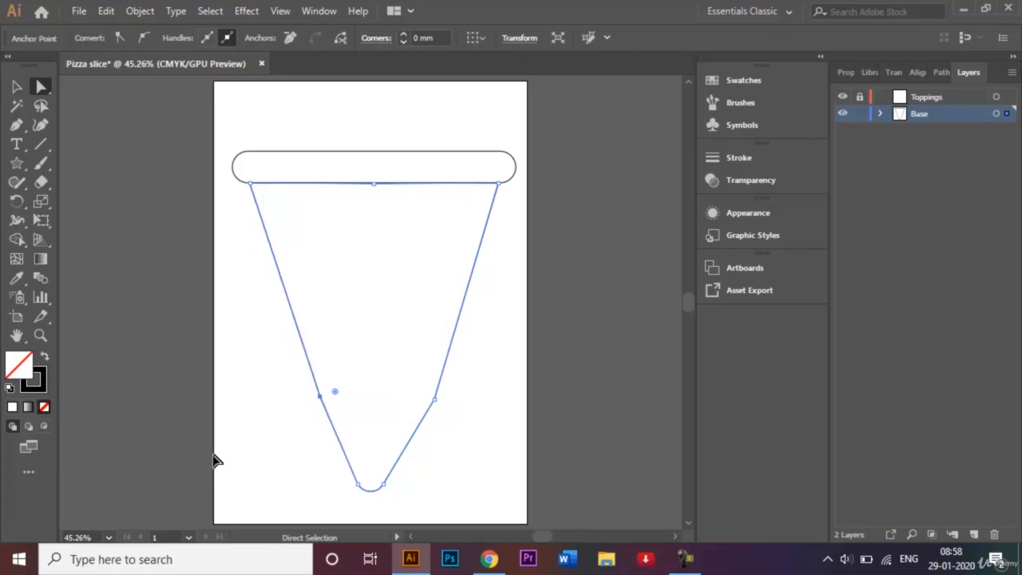
- Nudge the right side anchor of the slice inward to match the left side
click(435, 399)
key(Left)
key(Left)
key(Left)
key(Left)
key(Left)
key(Left)
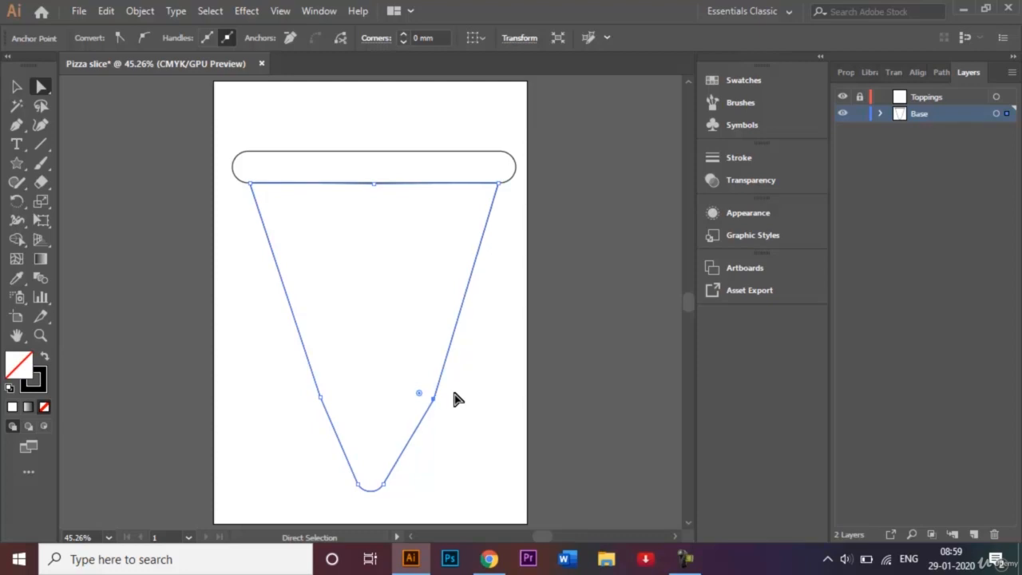
key(Left)
key(Left)
key(Left)
key(Left)
key(Left)
key(Left)
key(Left)
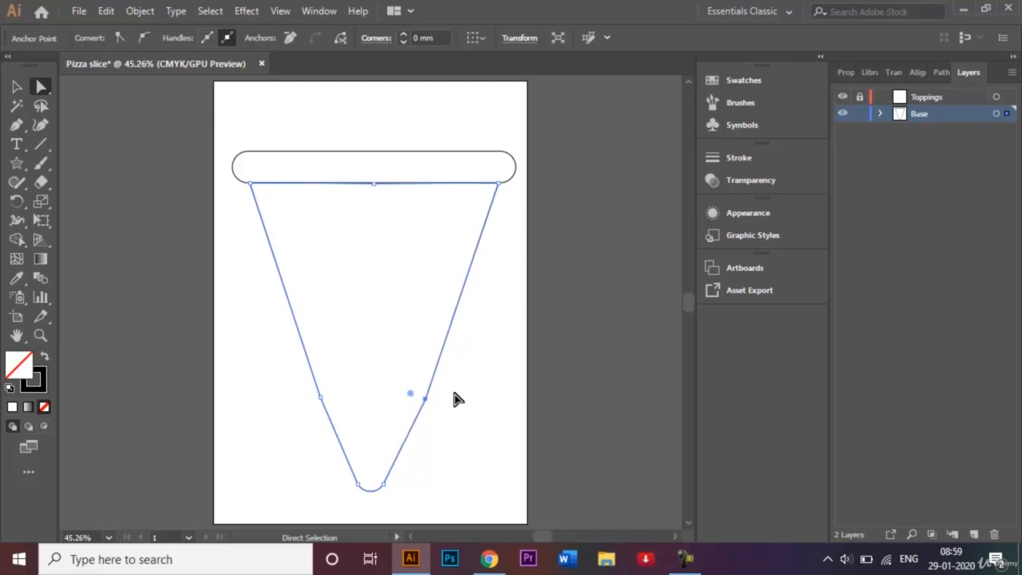
key(Left)
key(Left)
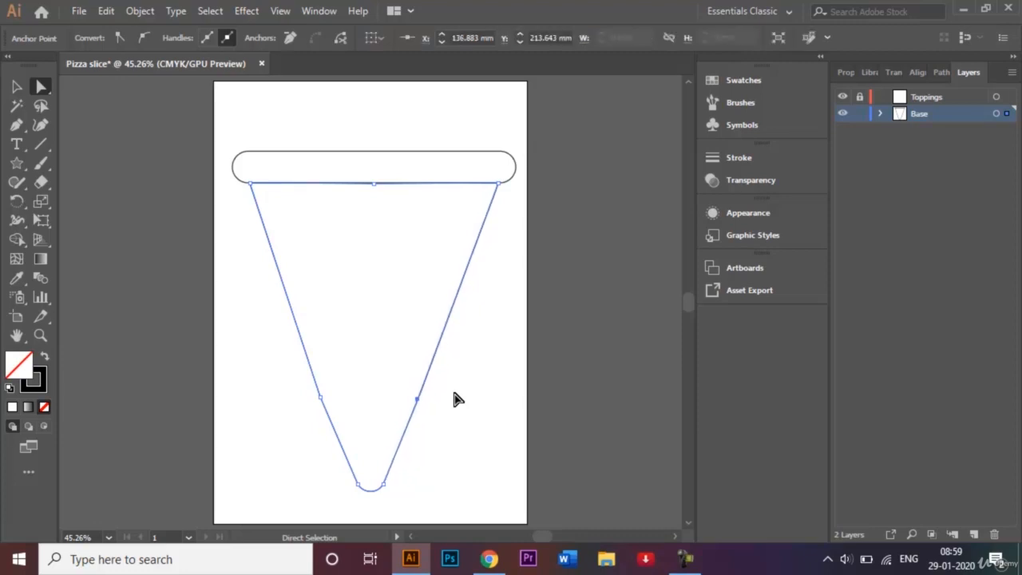
- Shift the left side anchor slightly further inward and deselect the shape
click(319, 396)
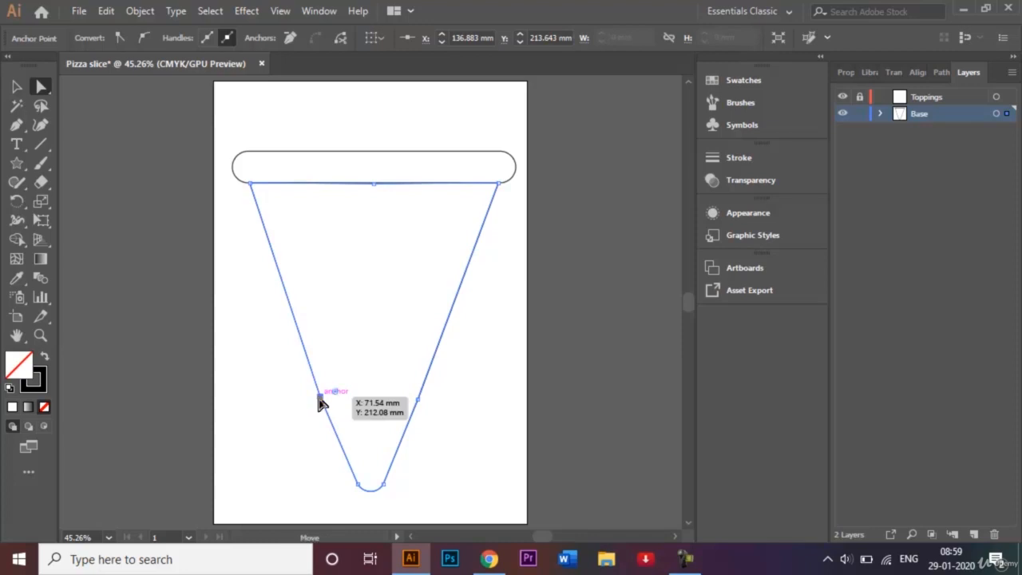
key(Right)
key(Right)
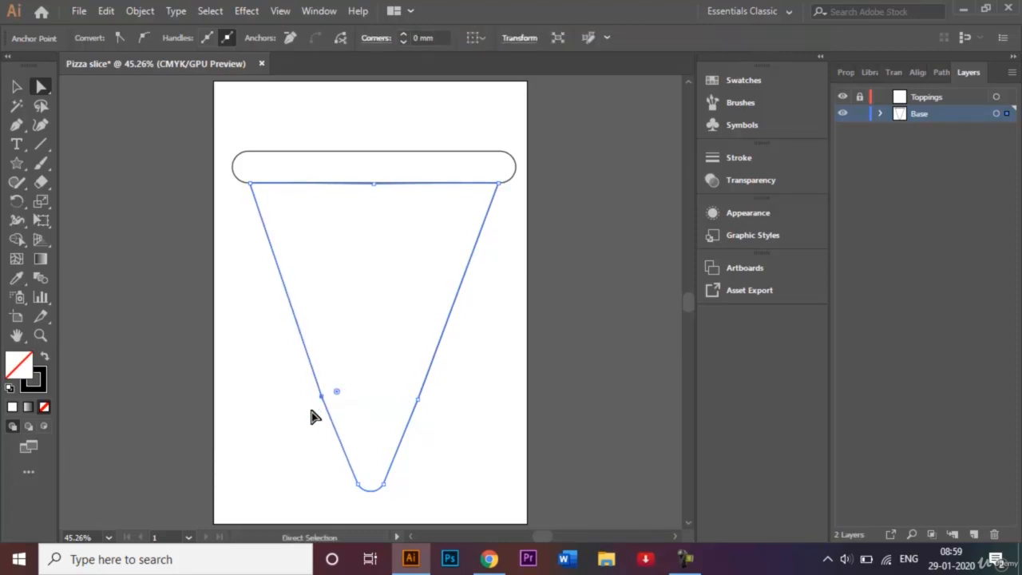
click(17, 86)
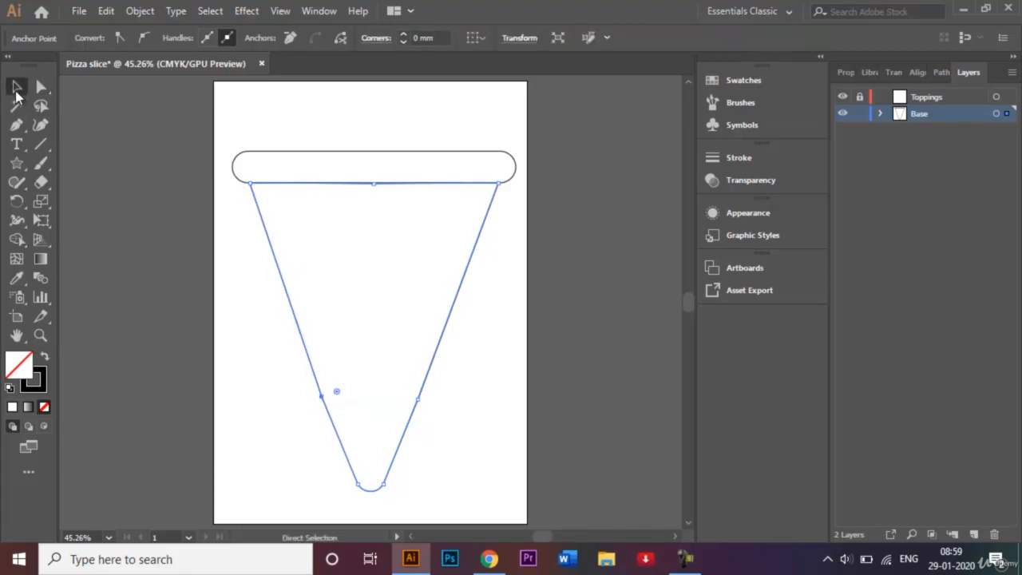
click(218, 329)
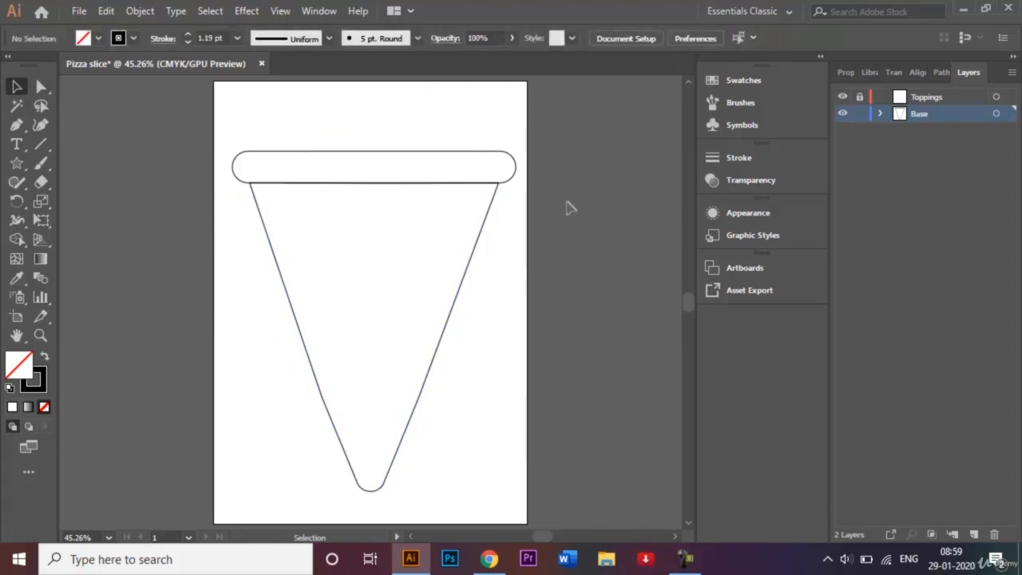
- Lock the Base layer and unlock and select the Toppings layer
click(860, 113)
click(954, 97)
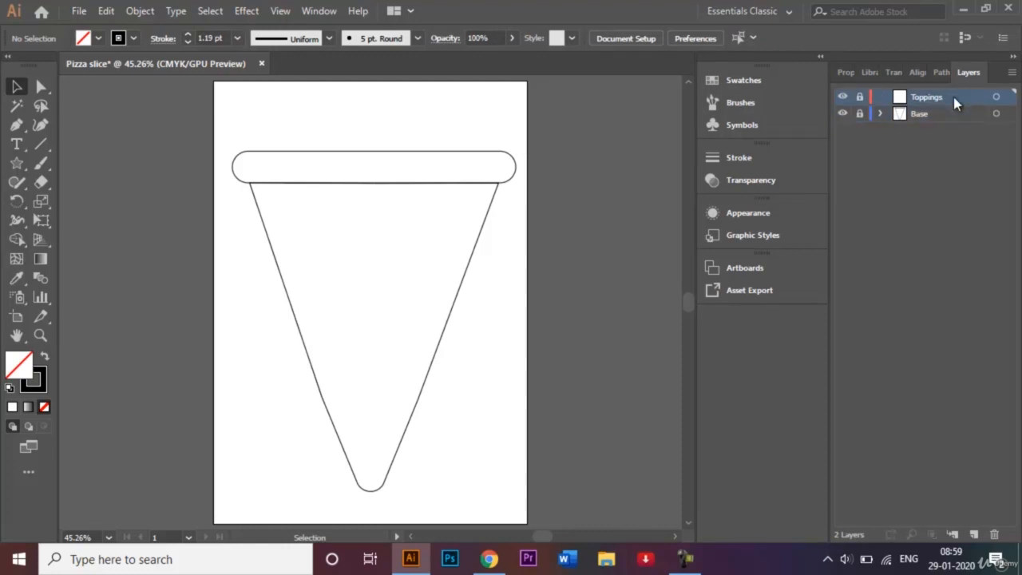
click(860, 97)
- Place a 10 by 10 mm circle with the Ellipse tool on the slice, then delete it
click(17, 164)
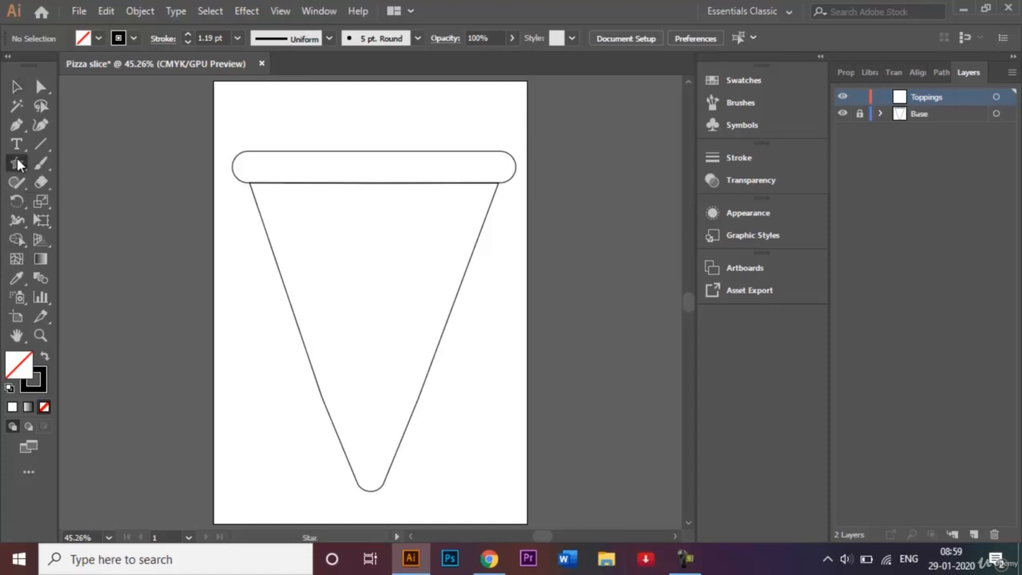
drag(18, 164, 100, 205)
click(332, 243)
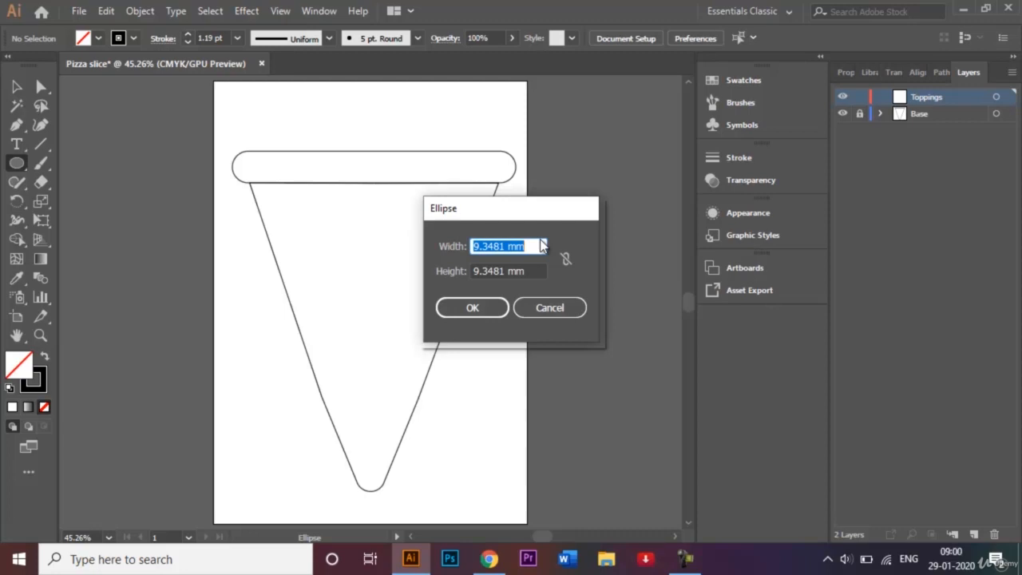
key(BackSpace)
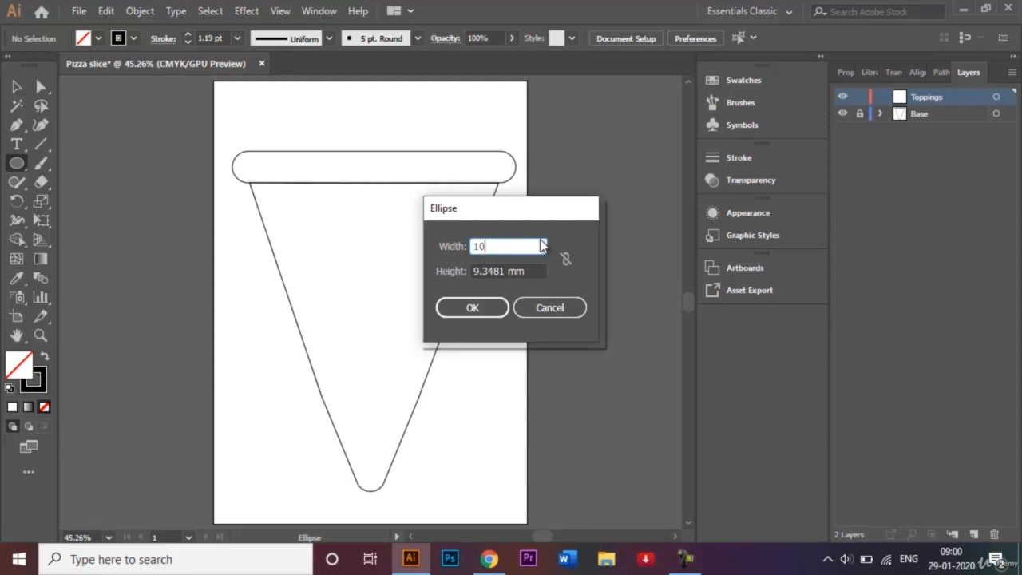
click(523, 272)
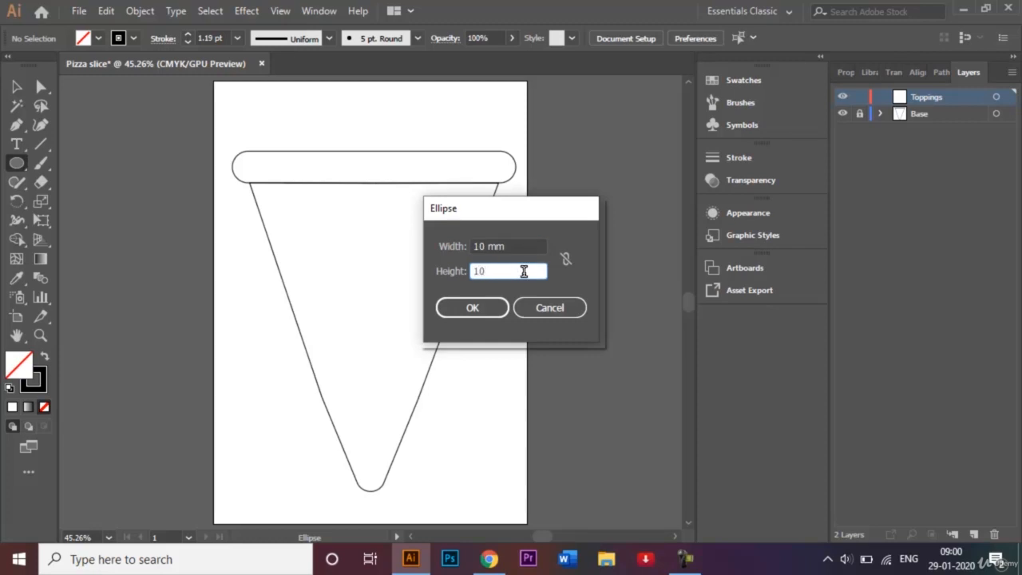
text(10)
click(471, 308)
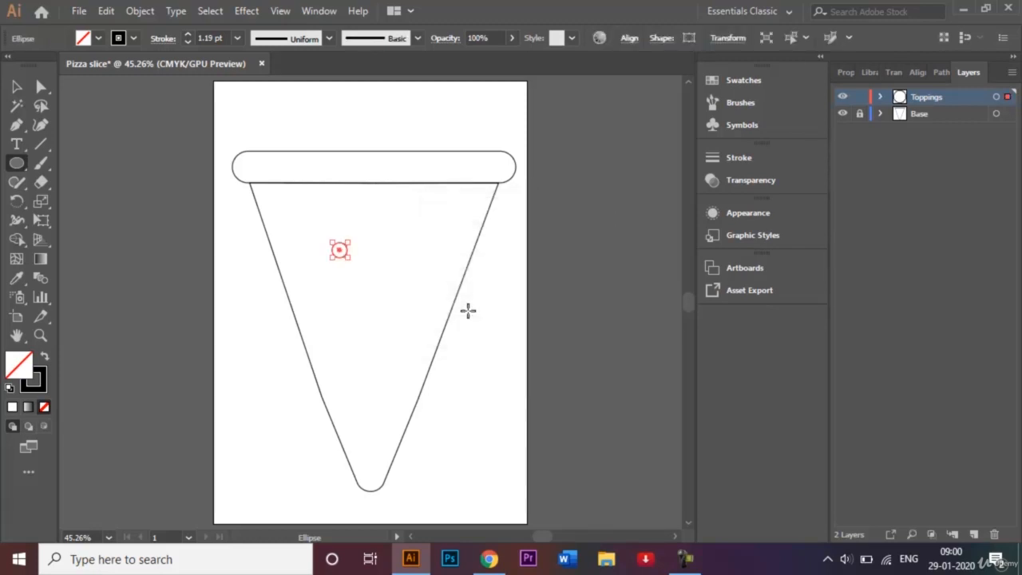
key(Delete)
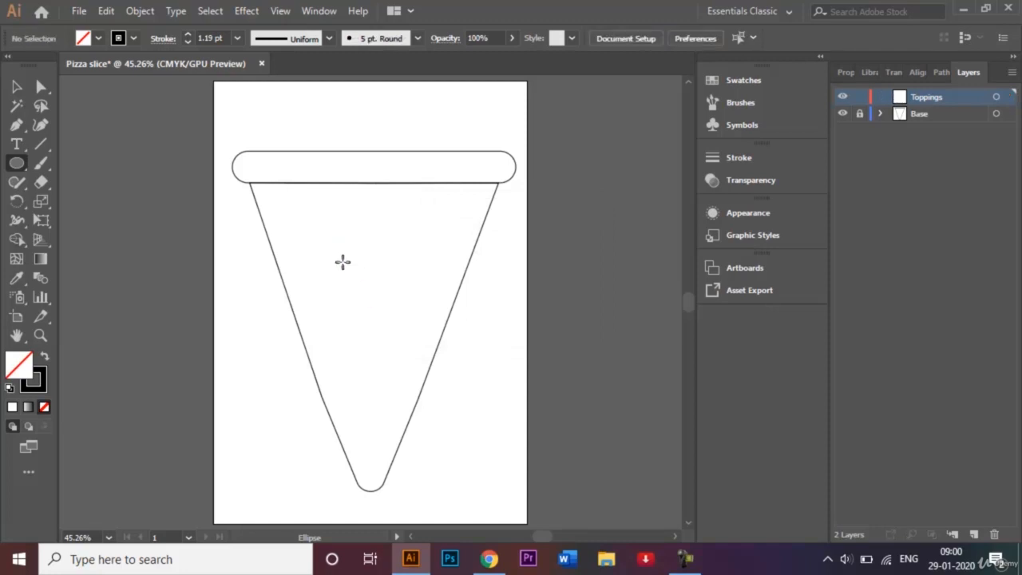
- Place a 30 by 30 mm circle on the slice with the Ellipse tool
click(318, 247)
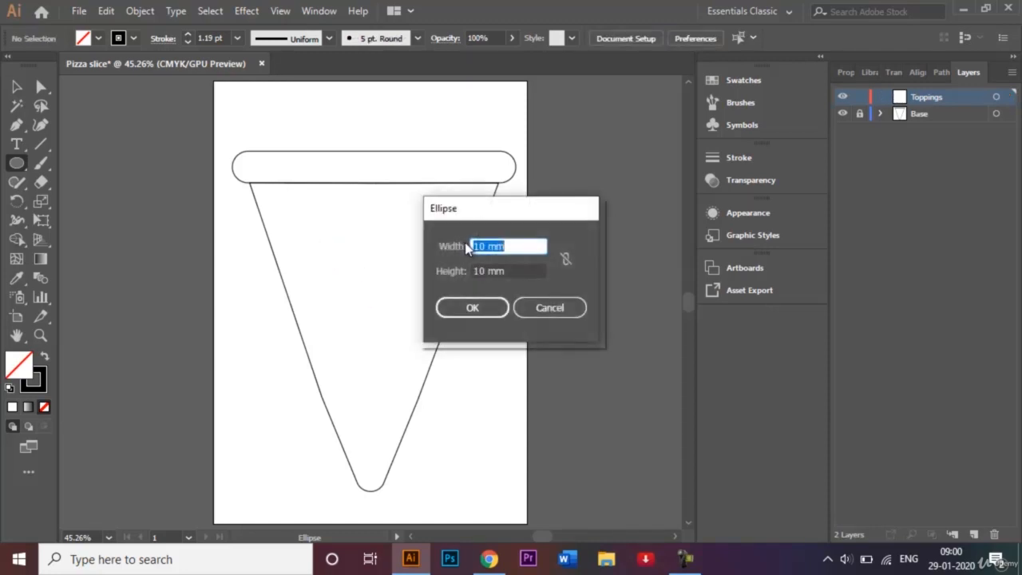
click(479, 245)
key(BackSpace)
text(3)
click(478, 271)
key(BackSpace)
text(3)
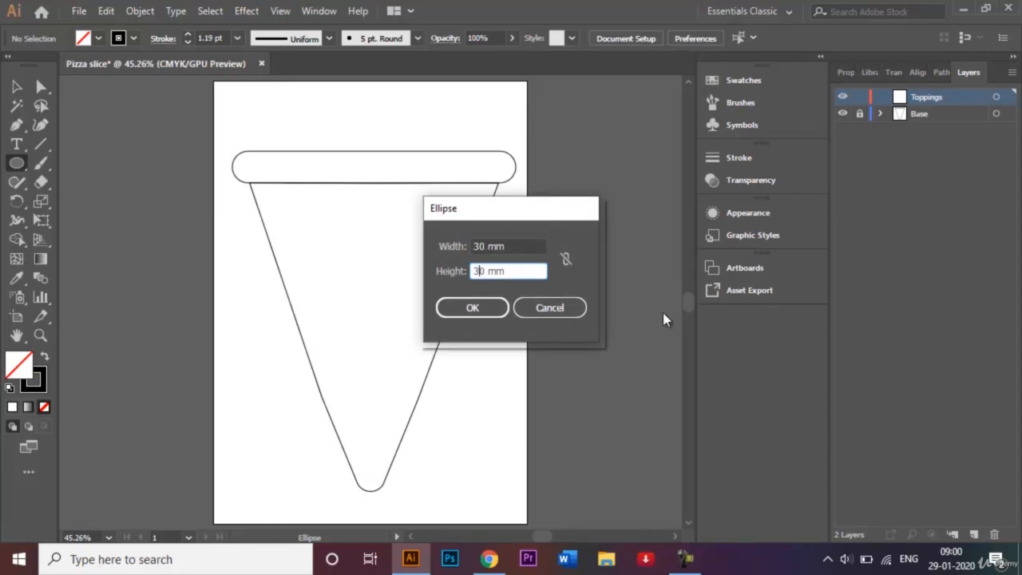
click(481, 308)
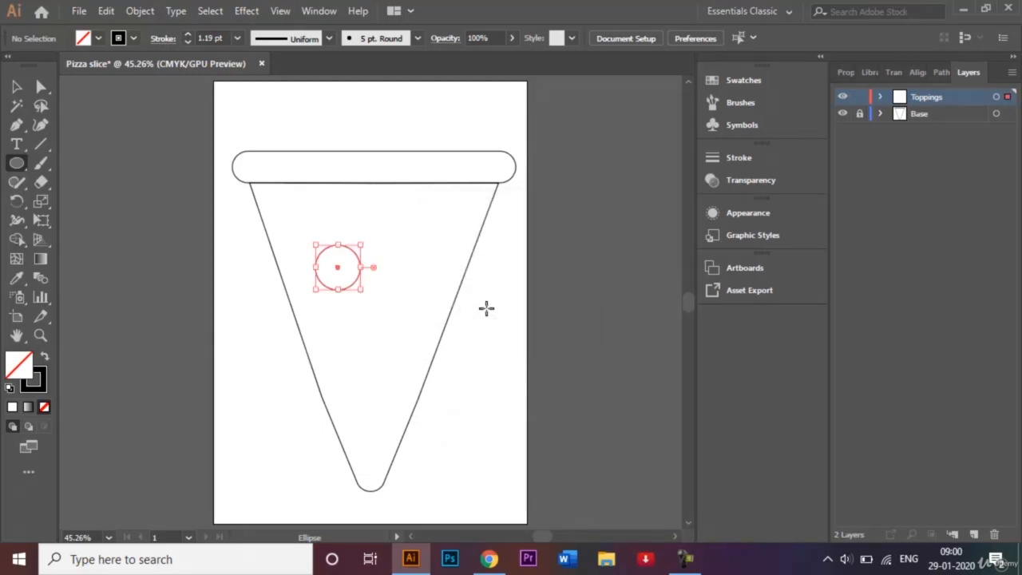
- Duplicate the circle several times, scattering the copies across the slice as toppings
click(15, 87)
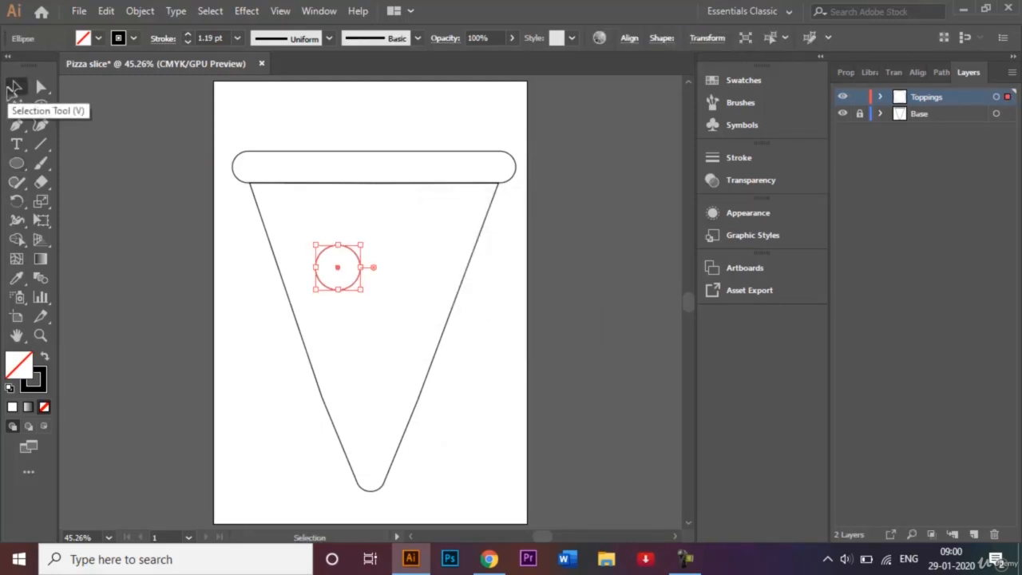
drag(337, 271, 366, 324)
drag(366, 324, 439, 245)
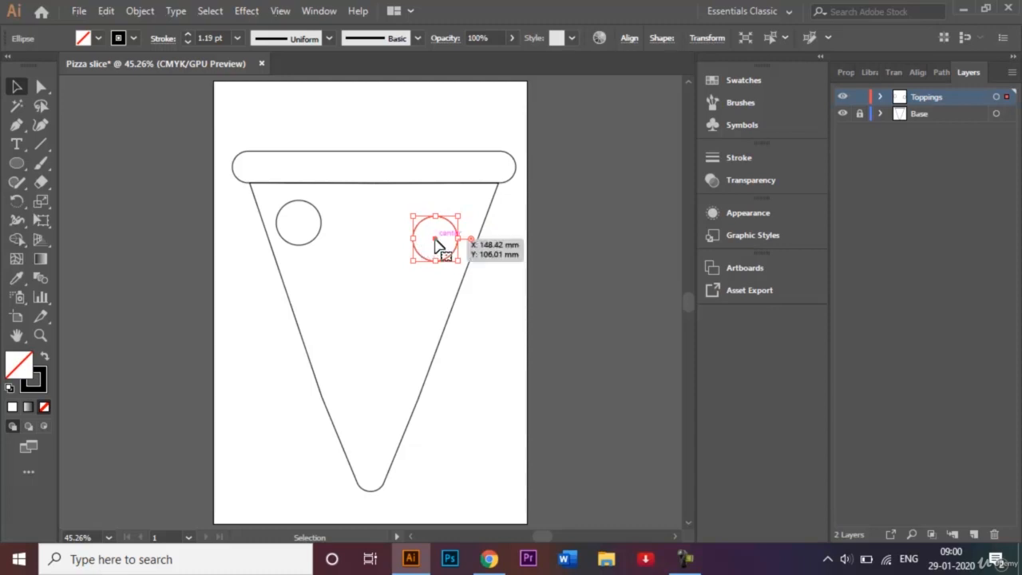
drag(435, 246, 409, 366)
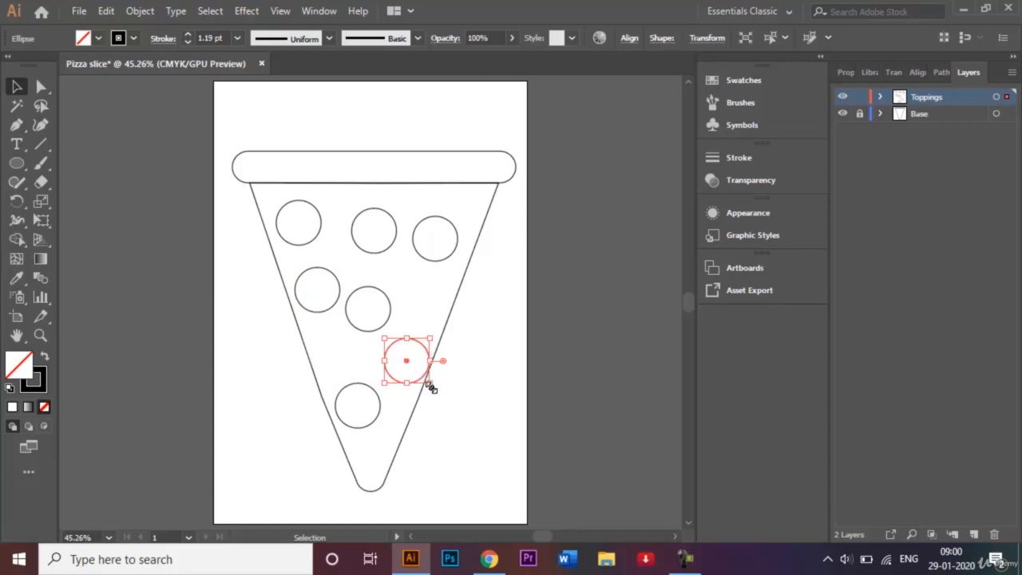
- Shrink the circle near the right edge and the circle on the left side slightly
drag(429, 384, 427, 382)
click(338, 310)
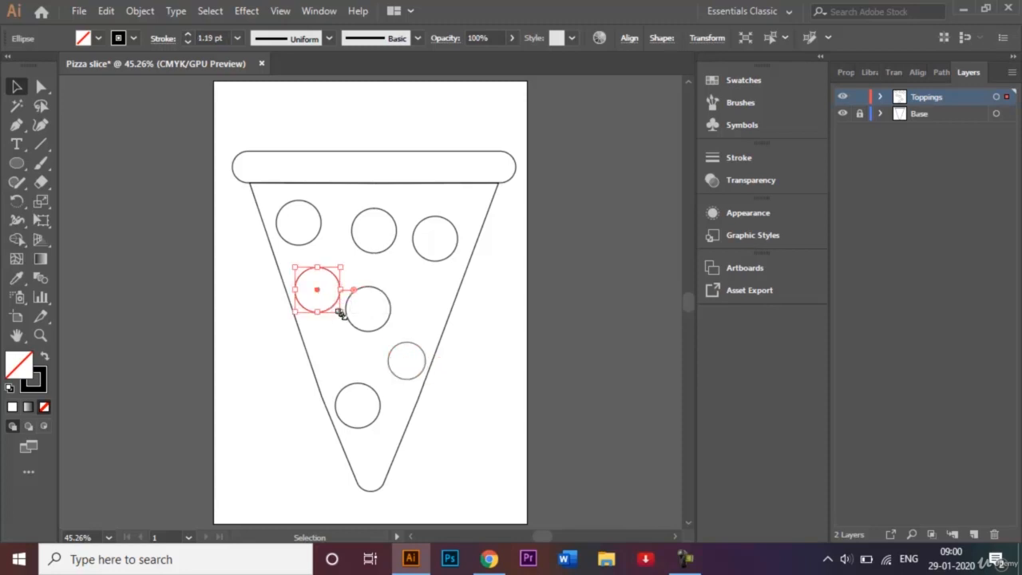
drag(340, 312, 339, 309)
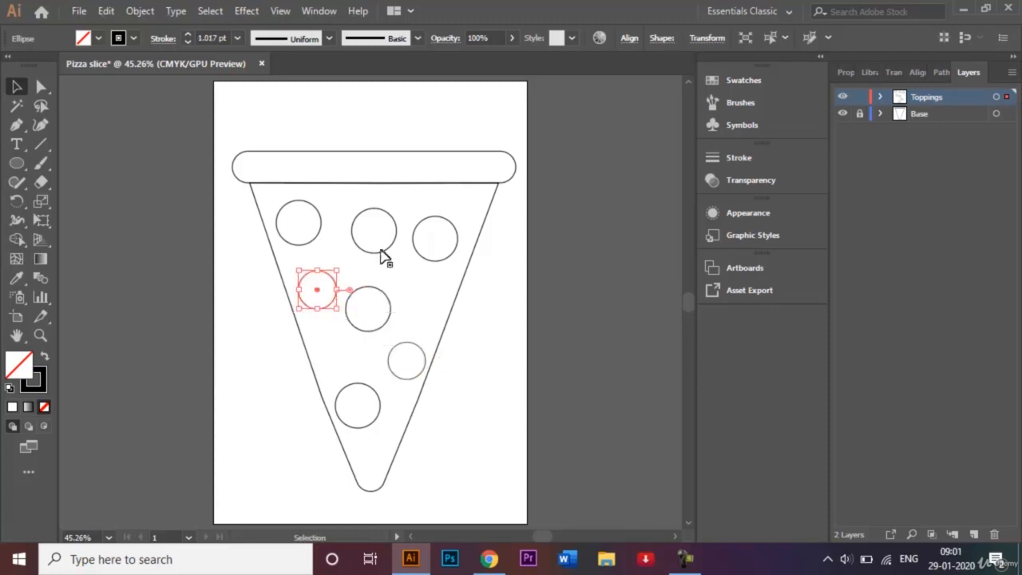
click(387, 221)
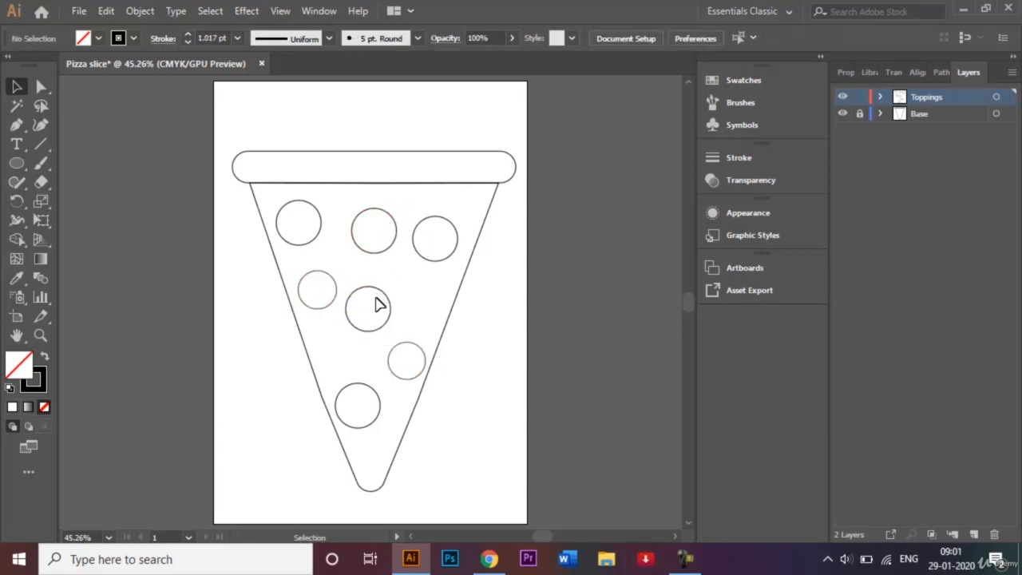
- Move the middle circle to the right and shift the upper-right circle up toward the crust
click(391, 319)
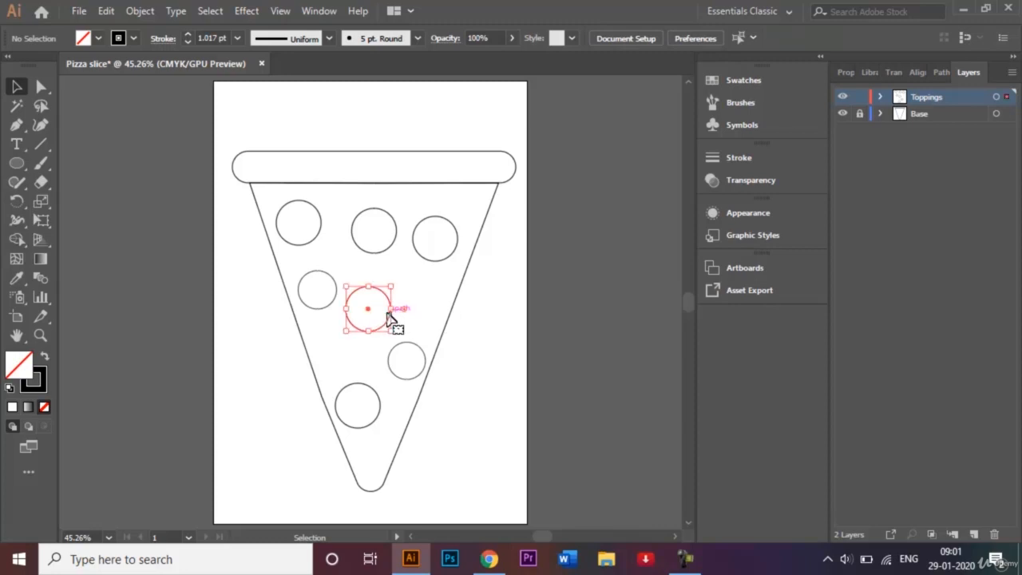
drag(368, 315, 408, 304)
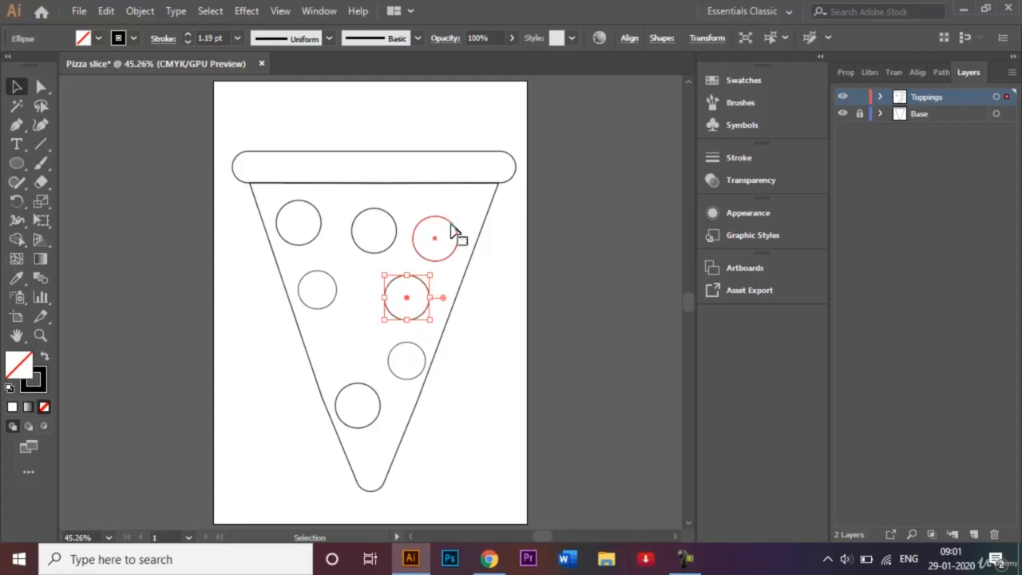
click(440, 245)
drag(445, 251, 466, 221)
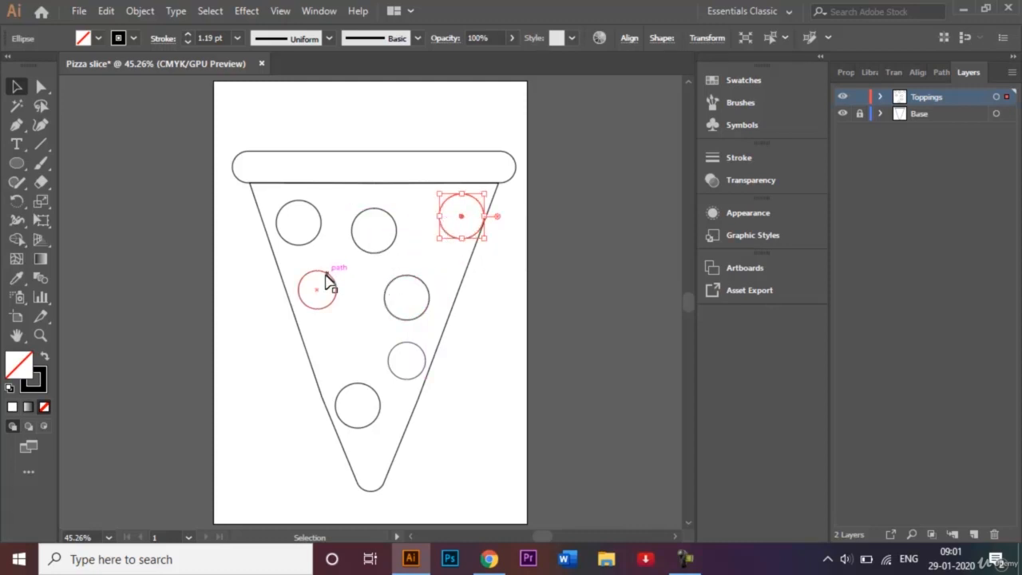
click(399, 359)
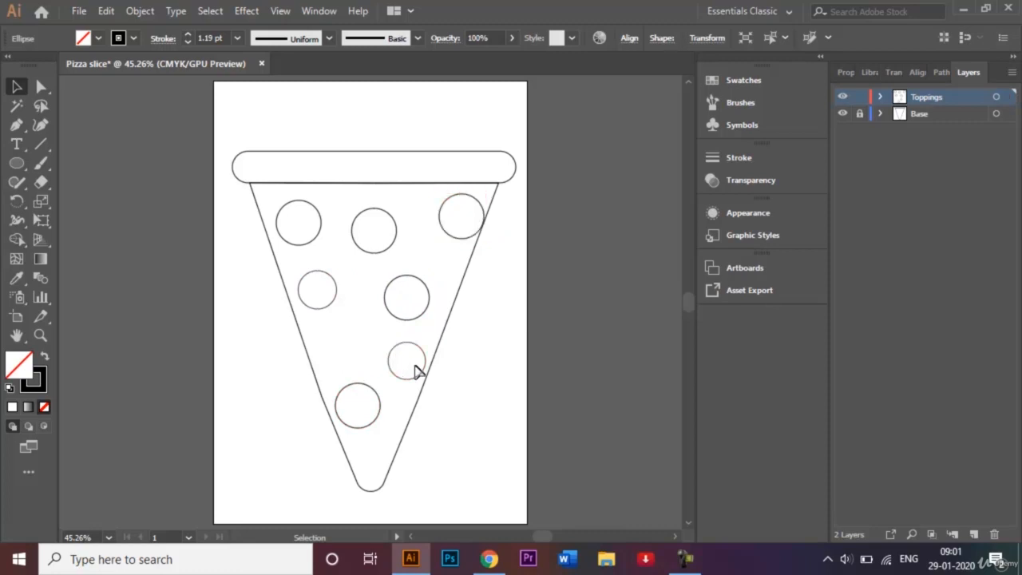
- Duplicate the small circle into the center and near the tip, shrinking the tip copy
click(417, 373)
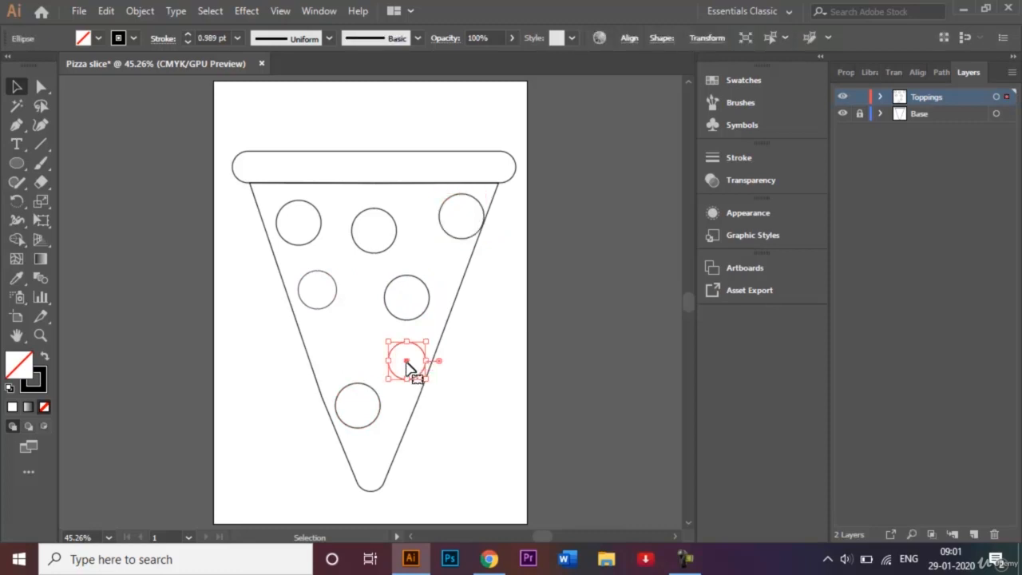
drag(407, 366, 351, 343)
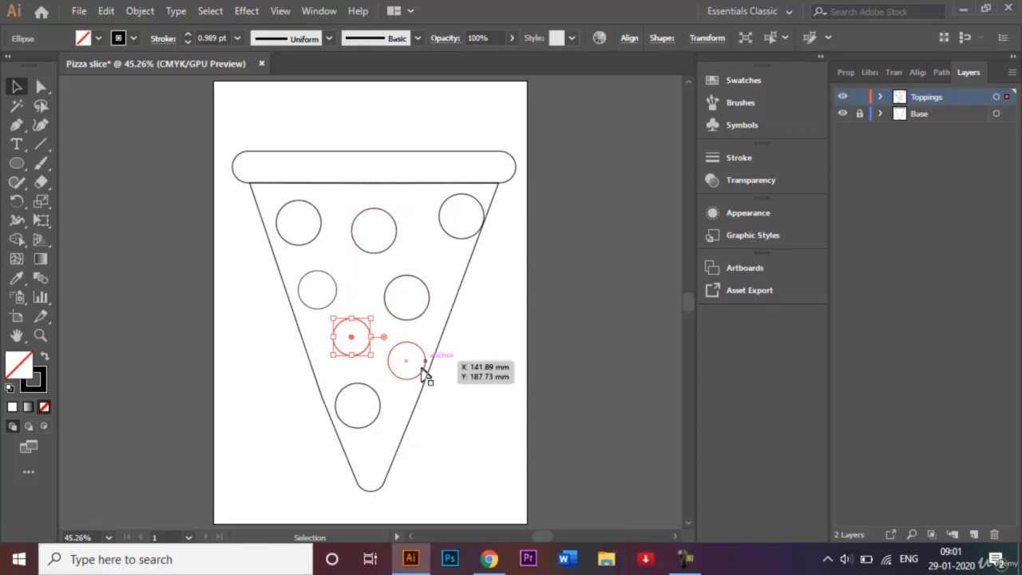
drag(352, 342, 371, 467)
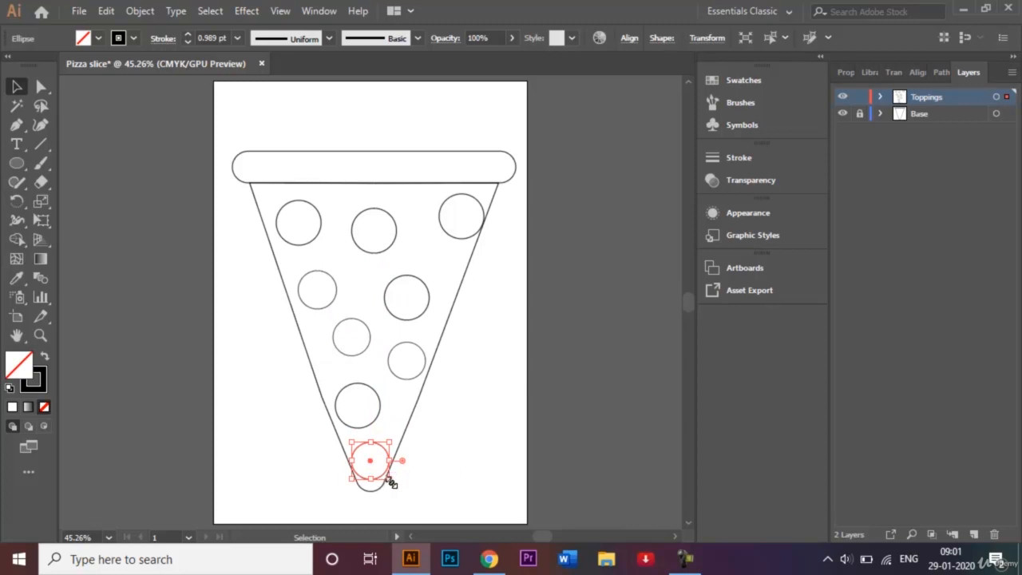
drag(390, 482, 386, 474)
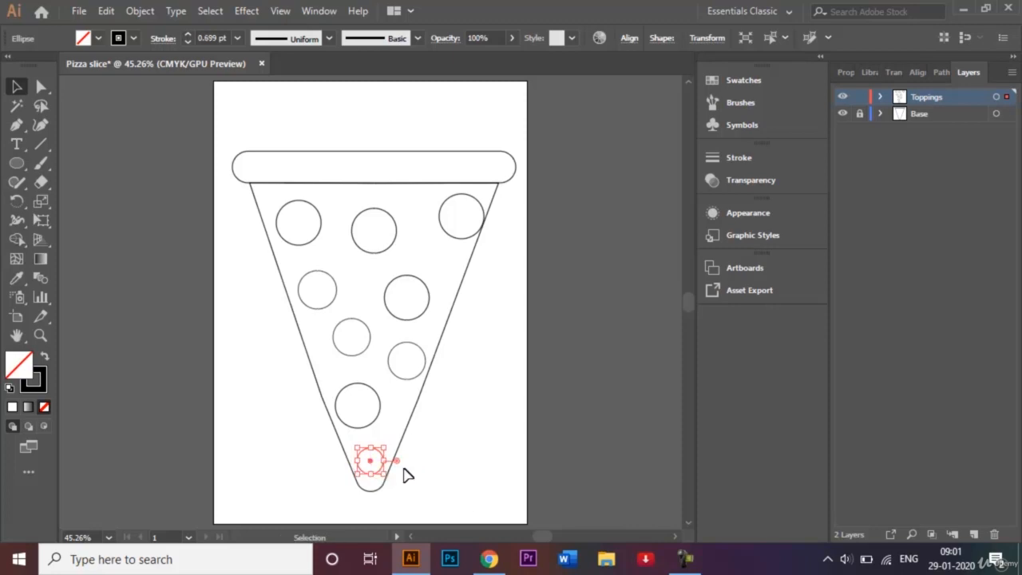
click(447, 452)
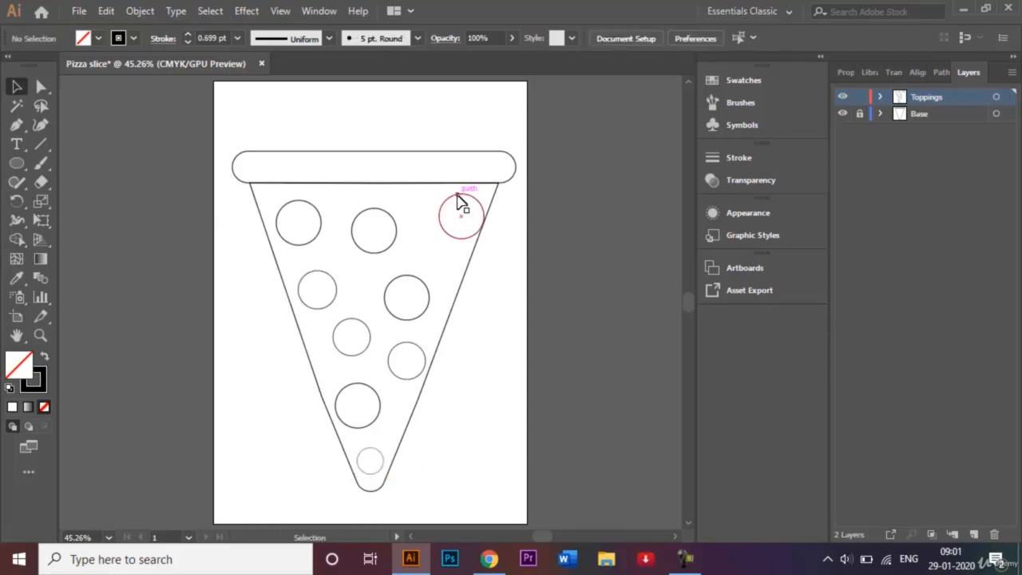
- Nudge the upper-right circle to the left and shrink the center circle slightly
click(468, 220)
drag(465, 221, 449, 218)
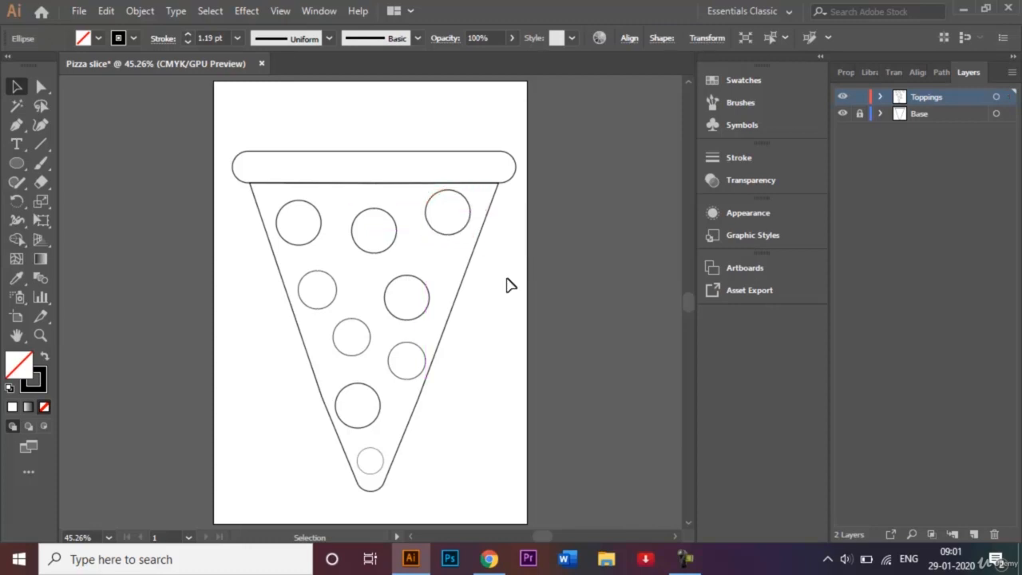
click(509, 285)
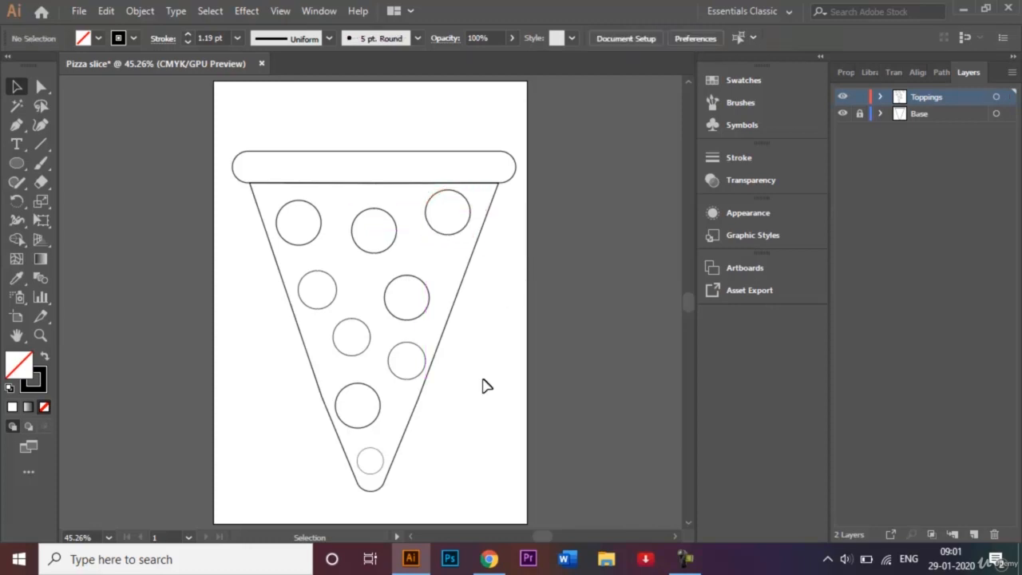
click(362, 359)
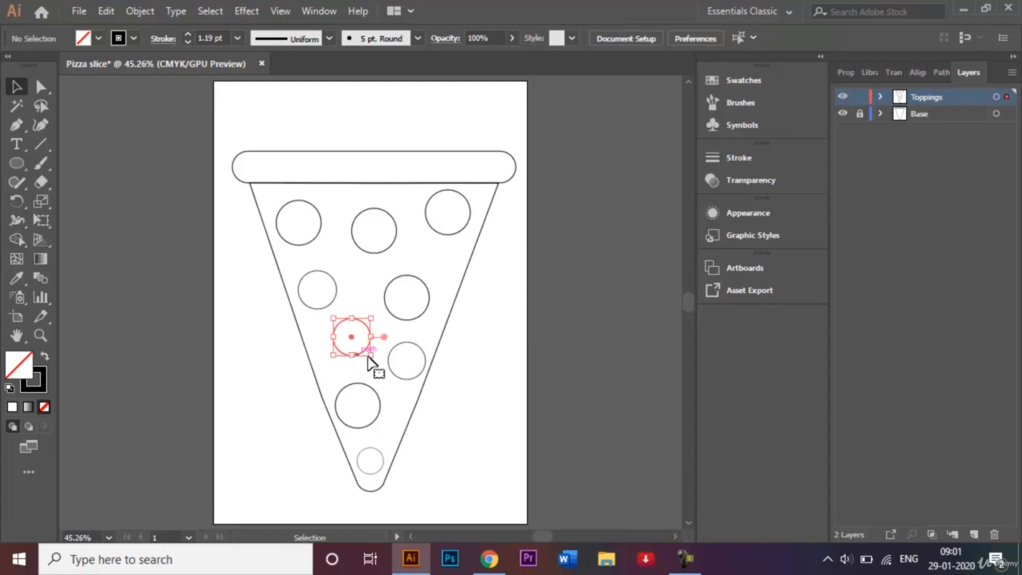
drag(371, 360, 367, 353)
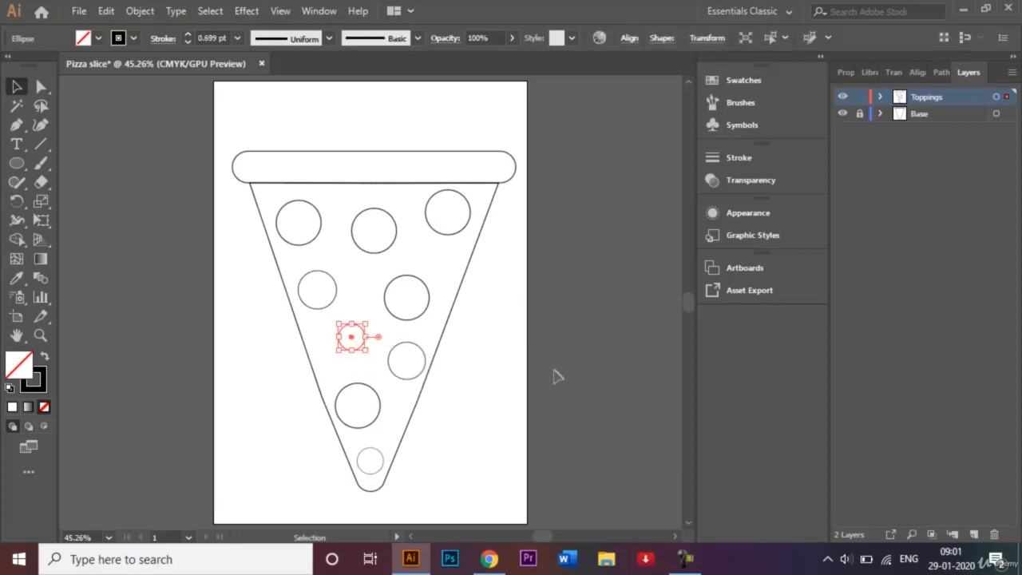
click(597, 390)
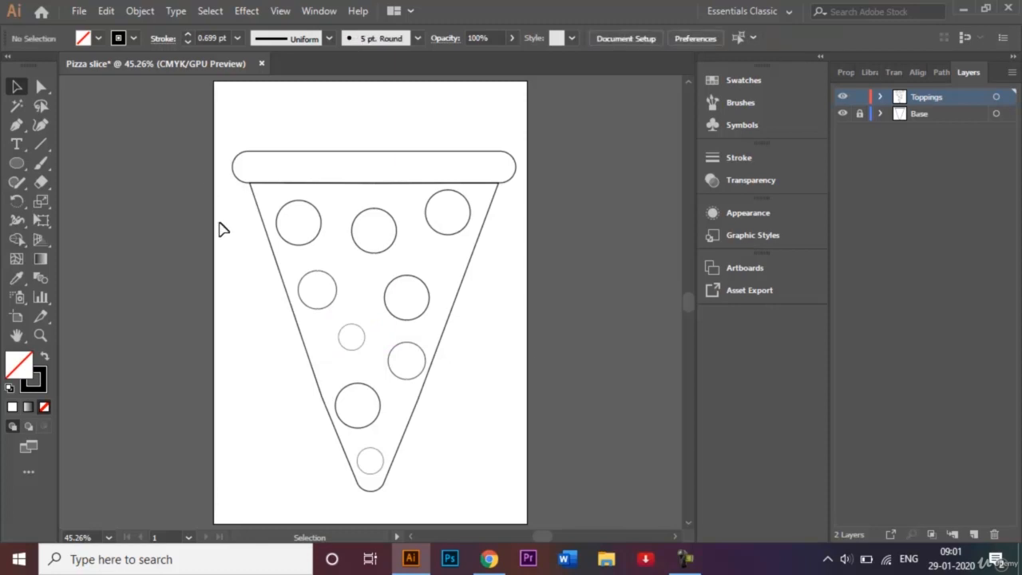
- Draw a small circle with the Ellipse tool in the gap near the slice's right edge
click(19, 165)
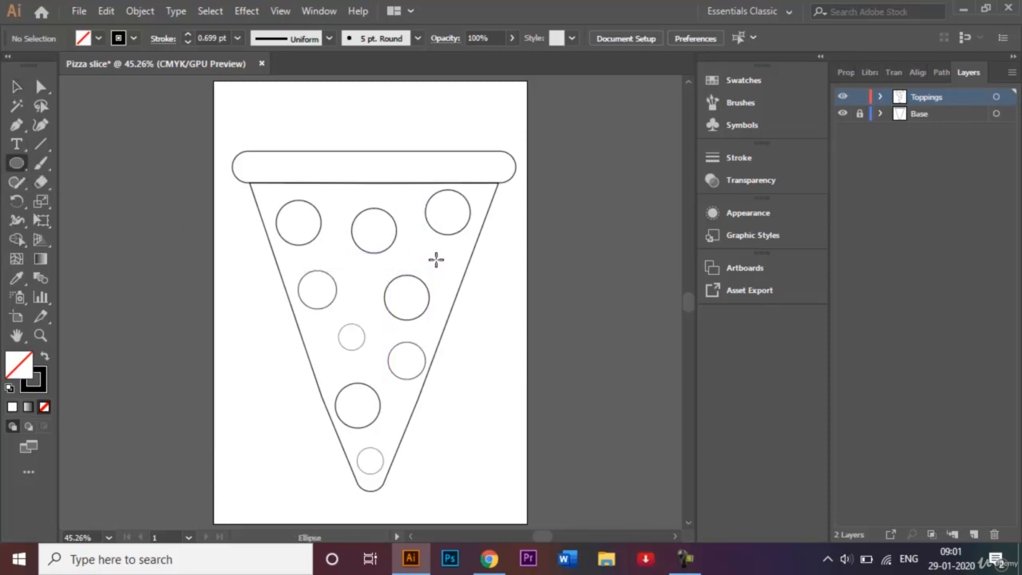
drag(435, 259, 453, 277)
key(ctrl+equal)
key(ctrl+equal)
key(ctrl+equal)
key(ctrl+equal)
key(ctrl+equal)
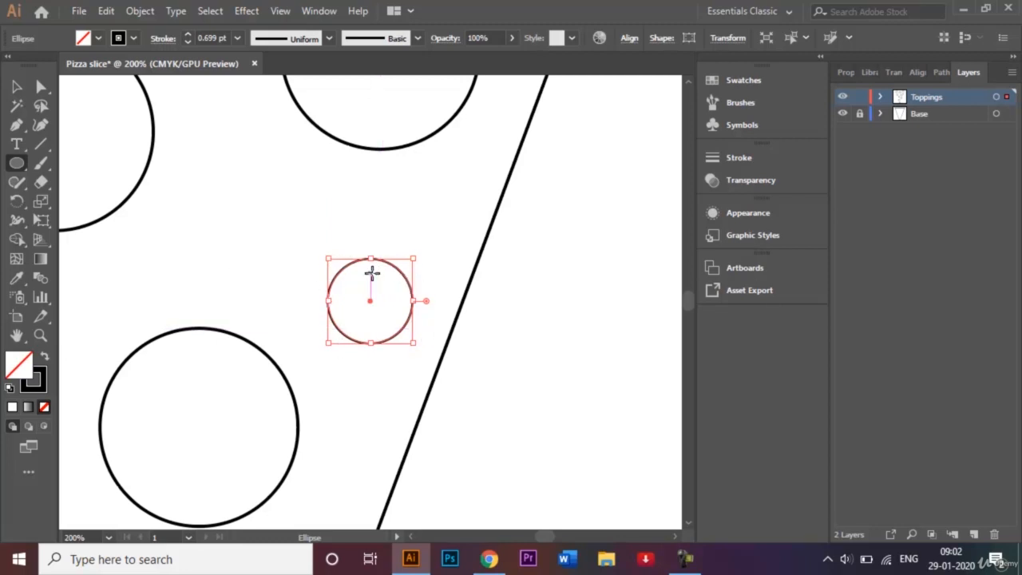
- Offset the small circle's path by -2 mm to create an inner ring
click(140, 12)
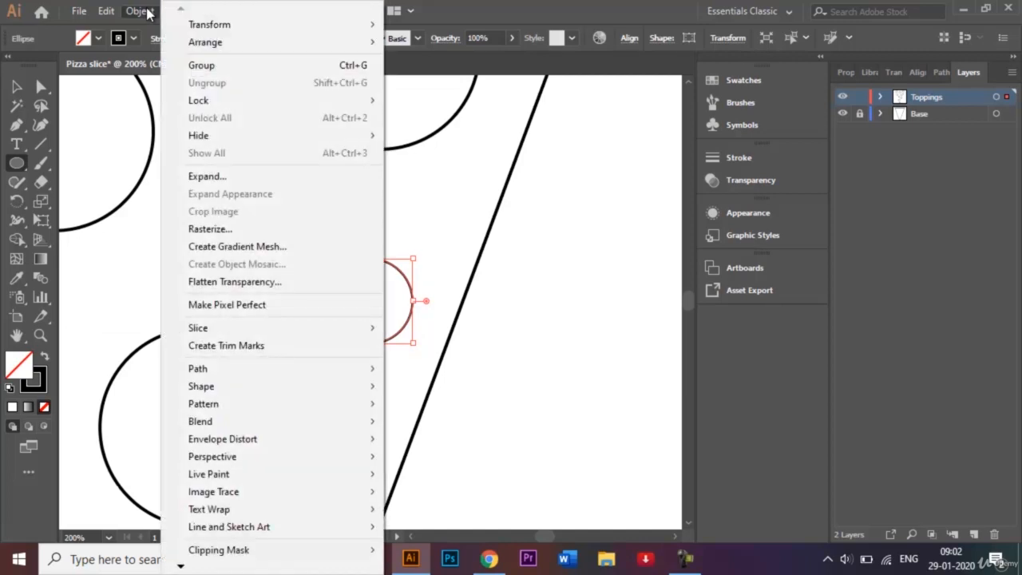
mouse_move(263, 369)
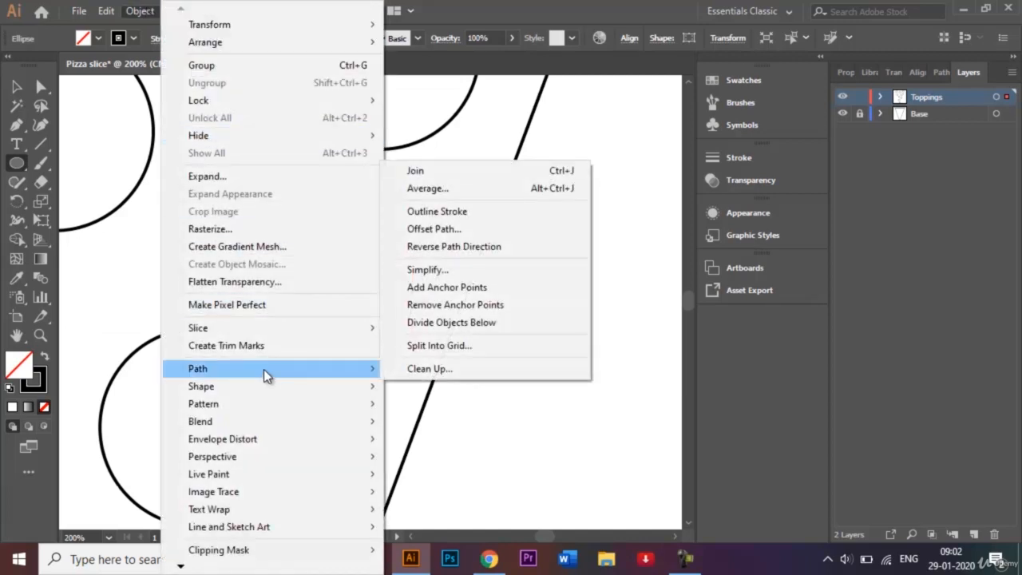
click(471, 229)
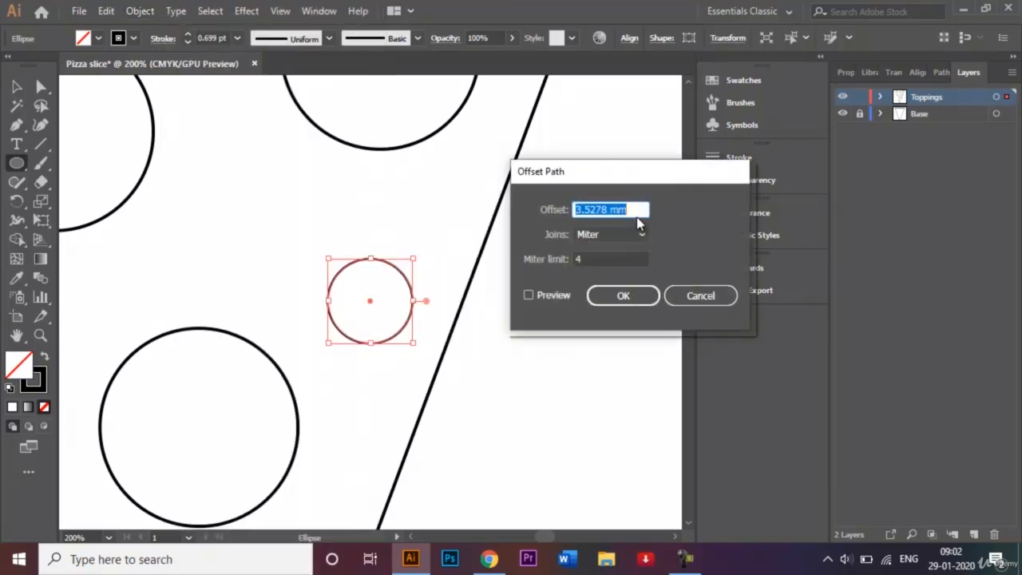
drag(634, 171, 566, 192)
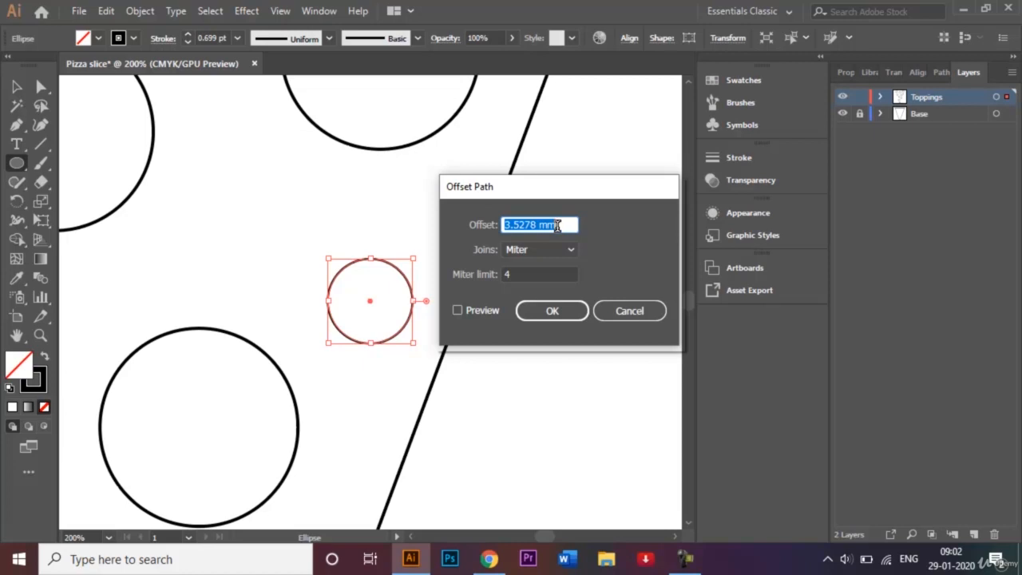
key(BackSpace)
text(-)
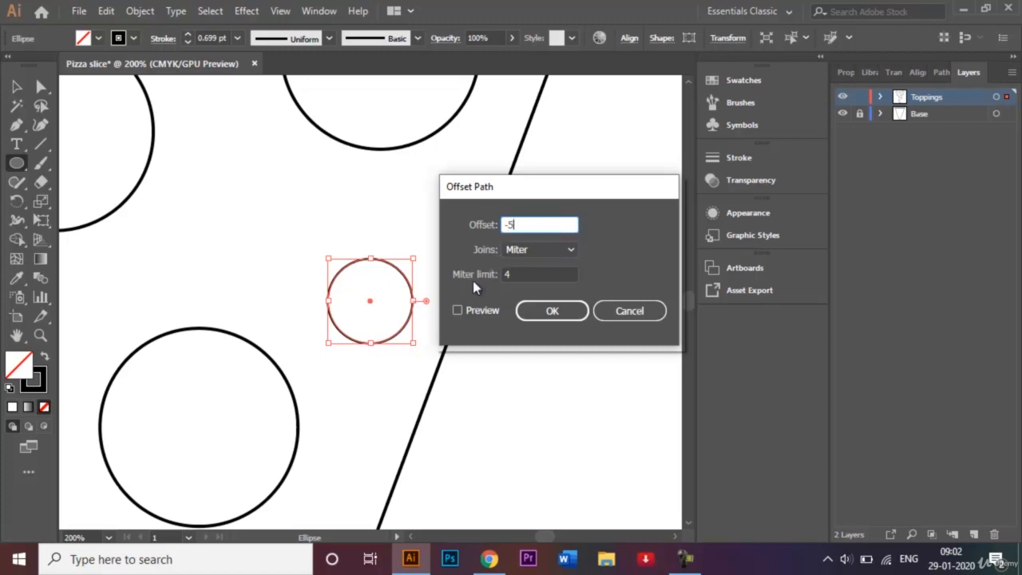
text(5)
click(458, 311)
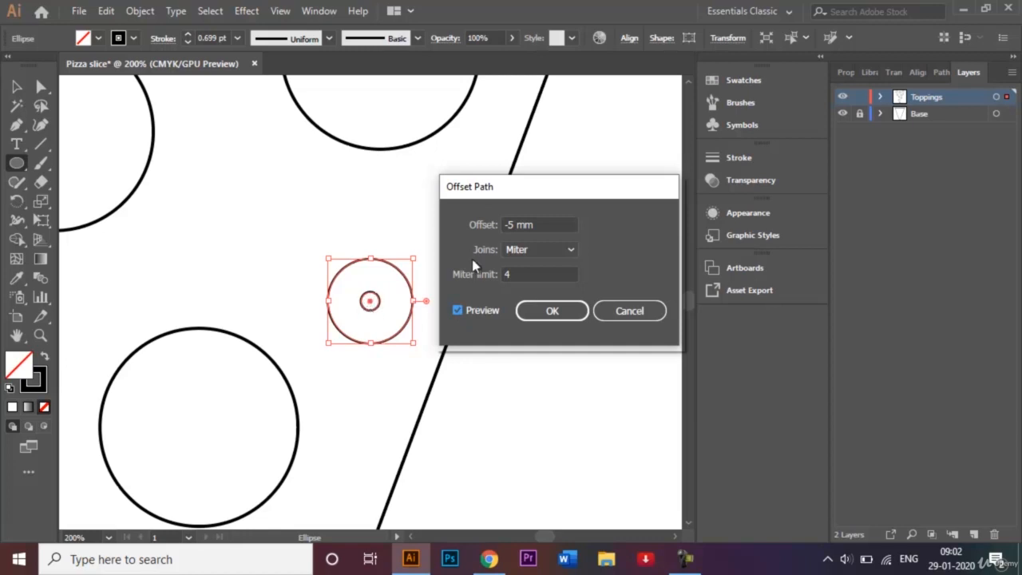
click(514, 224)
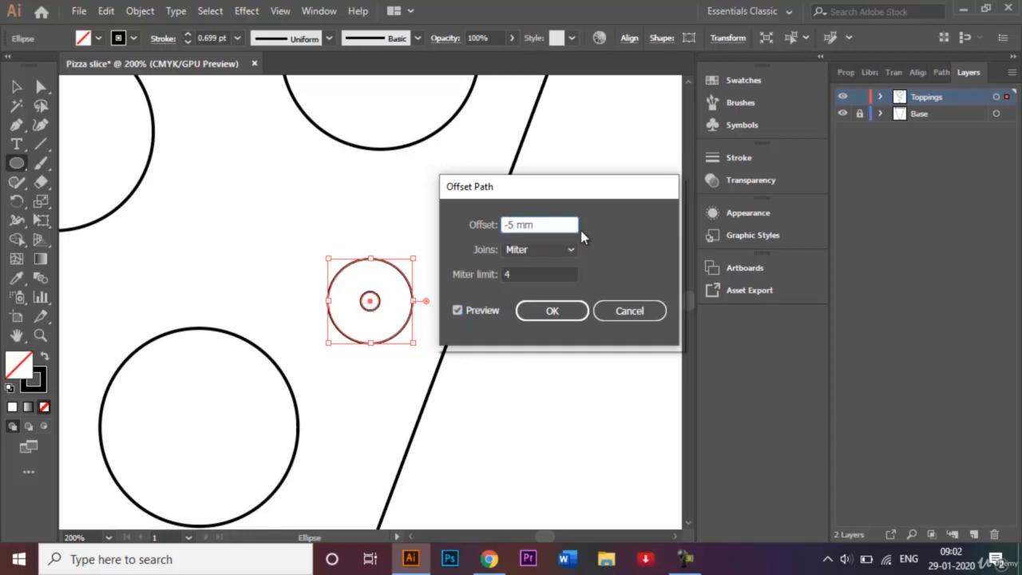
key(ctrl+a)
text(-2 mm)
click(458, 310)
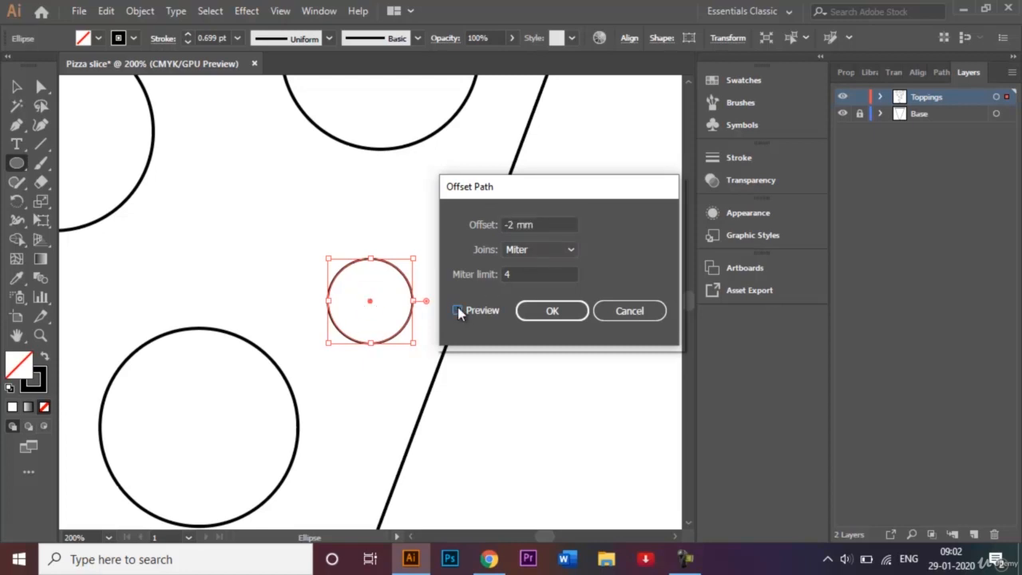
click(458, 310)
click(529, 312)
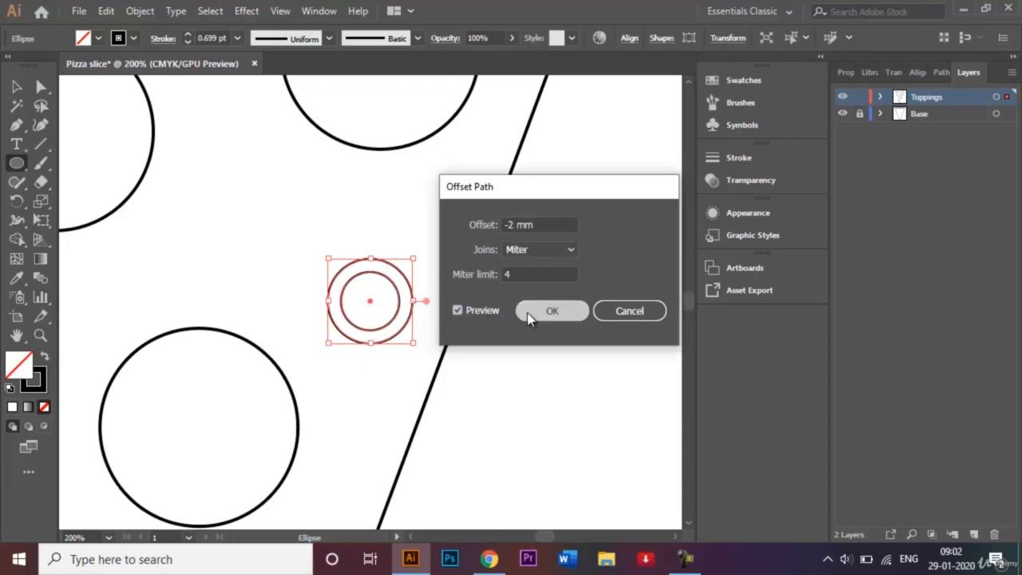
click(588, 366)
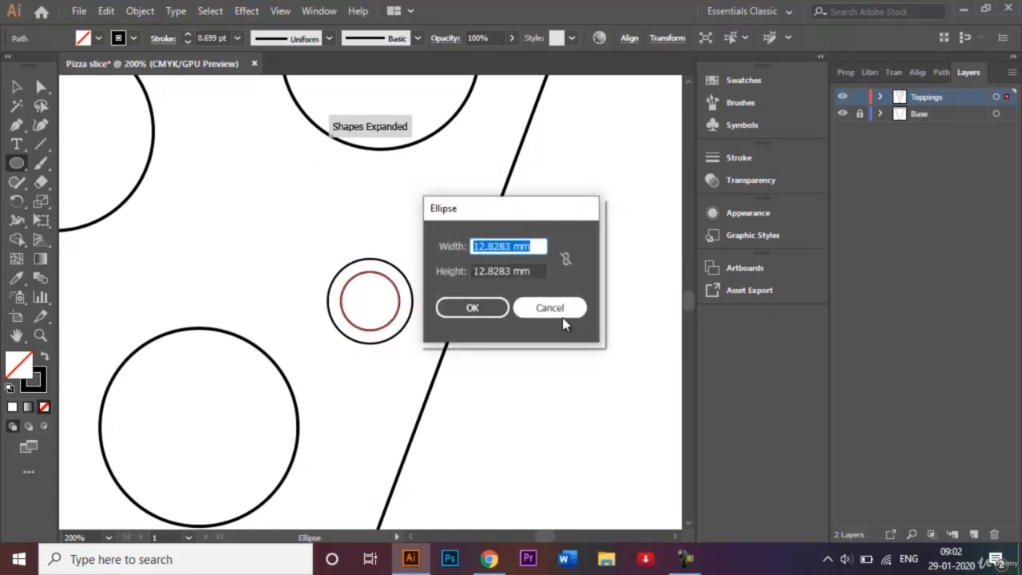
- Duplicate the ringed small circle into gaps at the slice's lower left and near the crust at the upper left
click(562, 311)
click(18, 85)
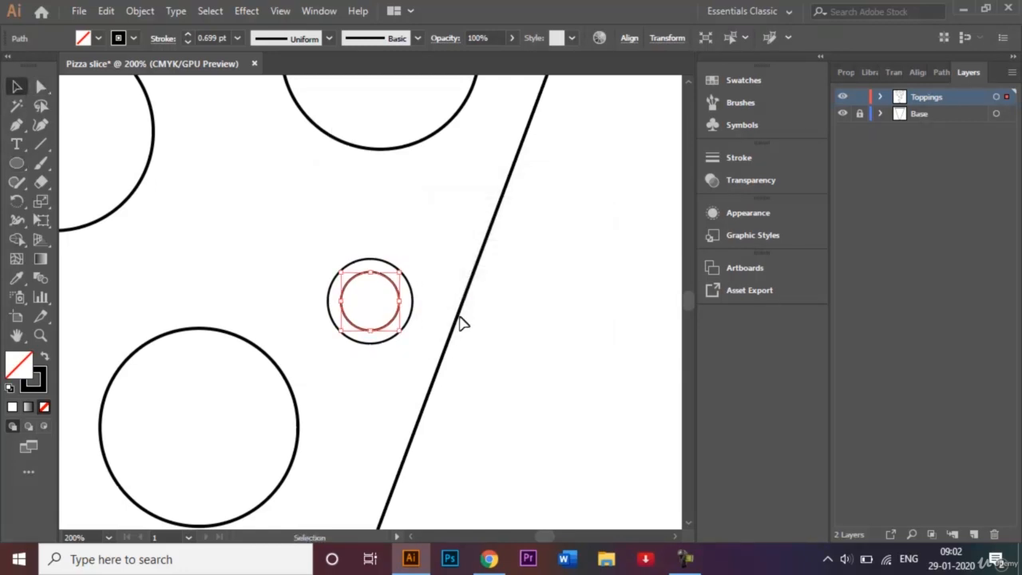
click(518, 360)
key(a)
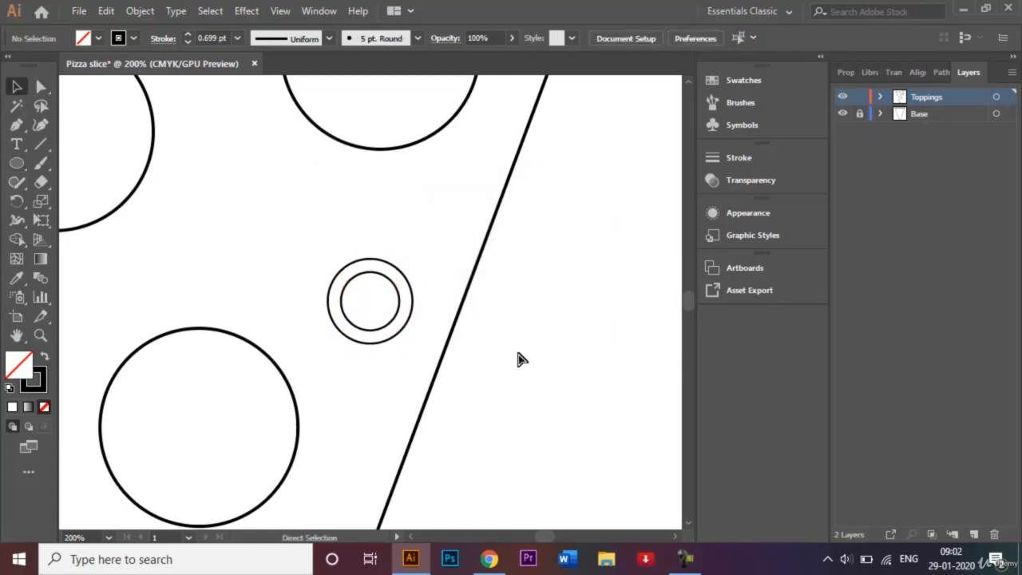
key(ctrl+minus)
key(ctrl+minus)
key(ctrl+minus)
key(ctrl+minus)
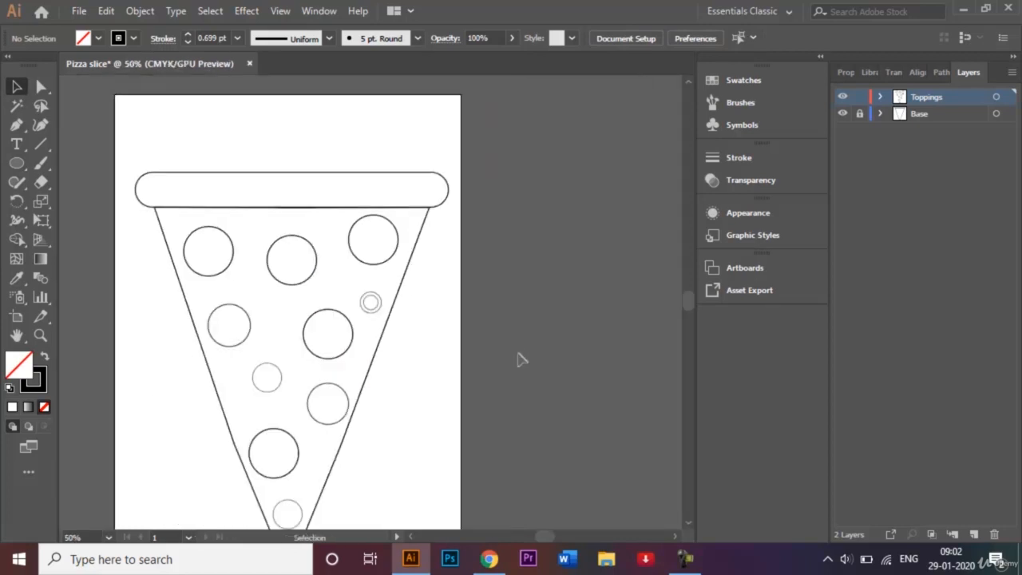
drag(359, 285, 242, 405)
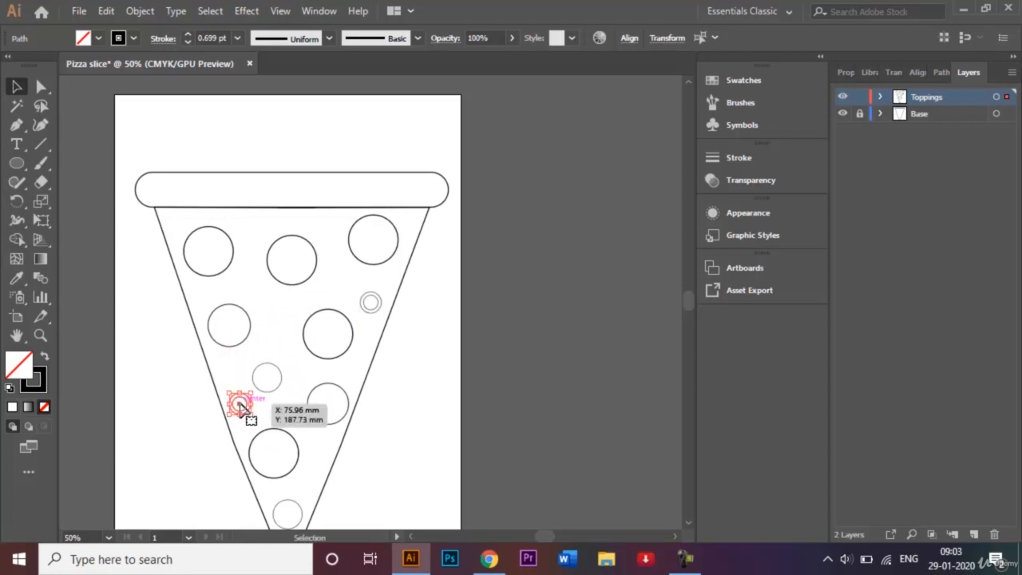
drag(239, 405, 250, 228)
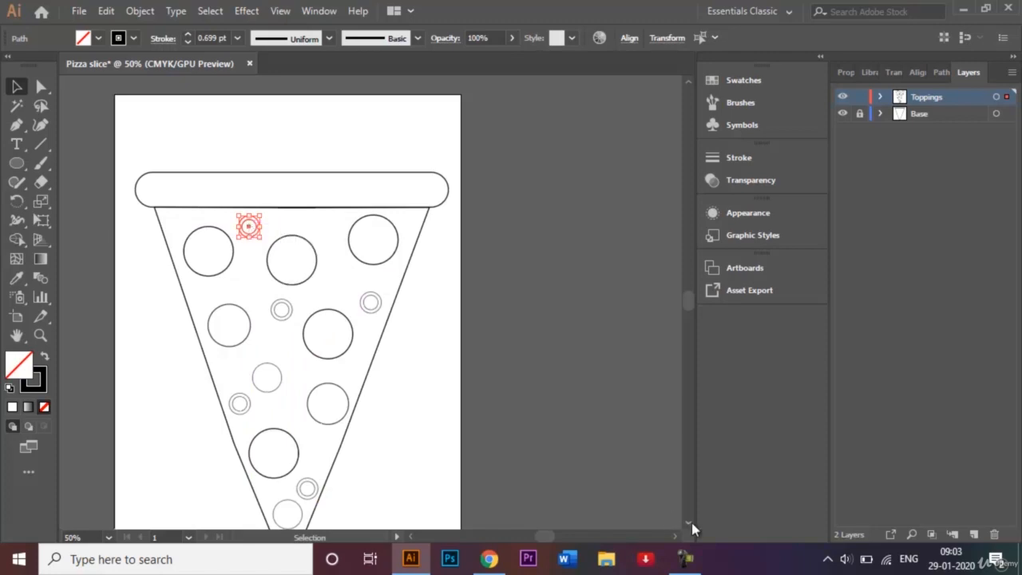
- Duplicate the ringed circle again into the upper-right corner beneath the crust
scroll(689, 528, down, 4)
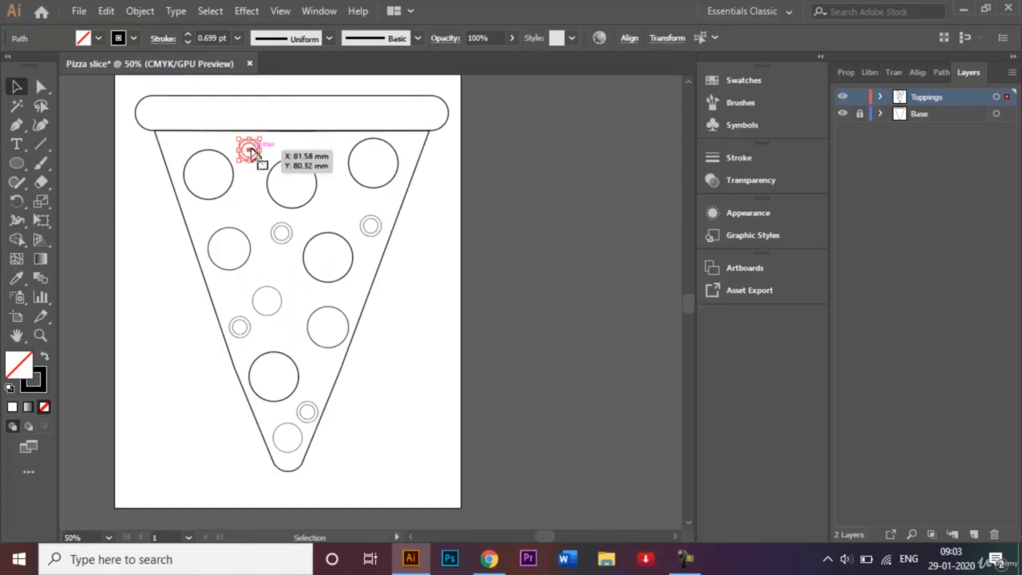
drag(250, 153, 416, 152)
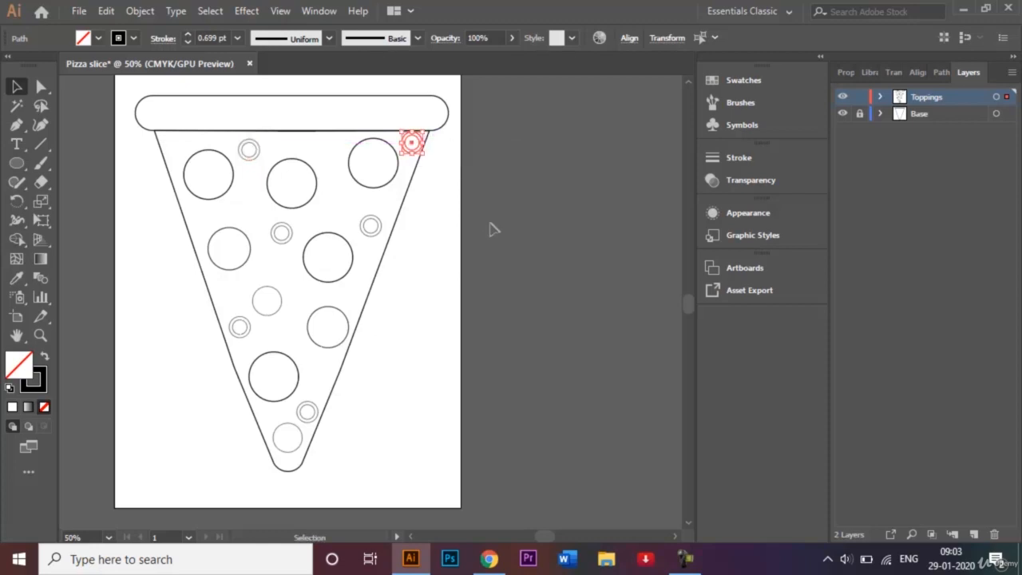
click(490, 229)
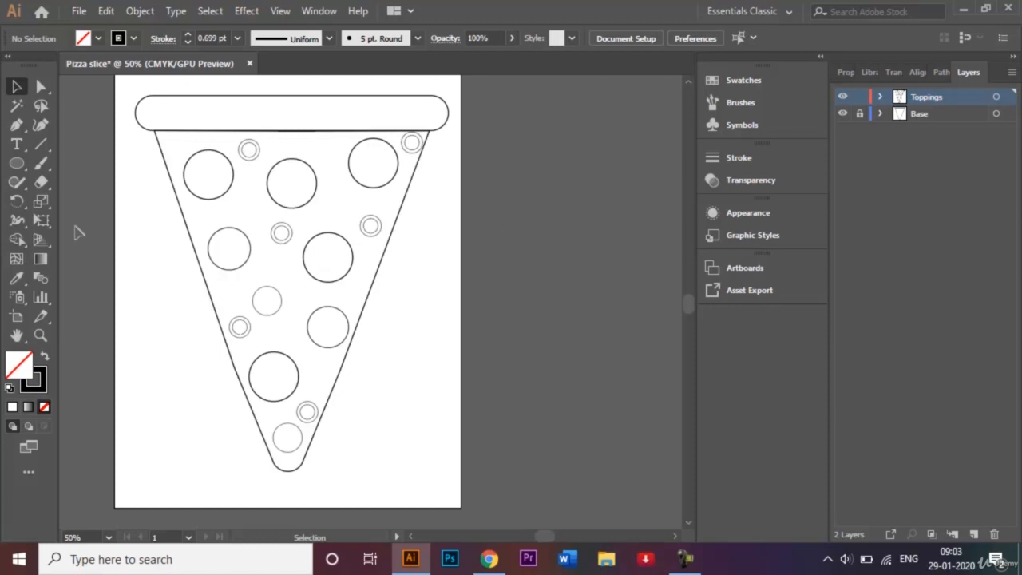
- Draw a small circle beside the slice with the Ellipse tool and duplicate it overlapping to the right
click(17, 163)
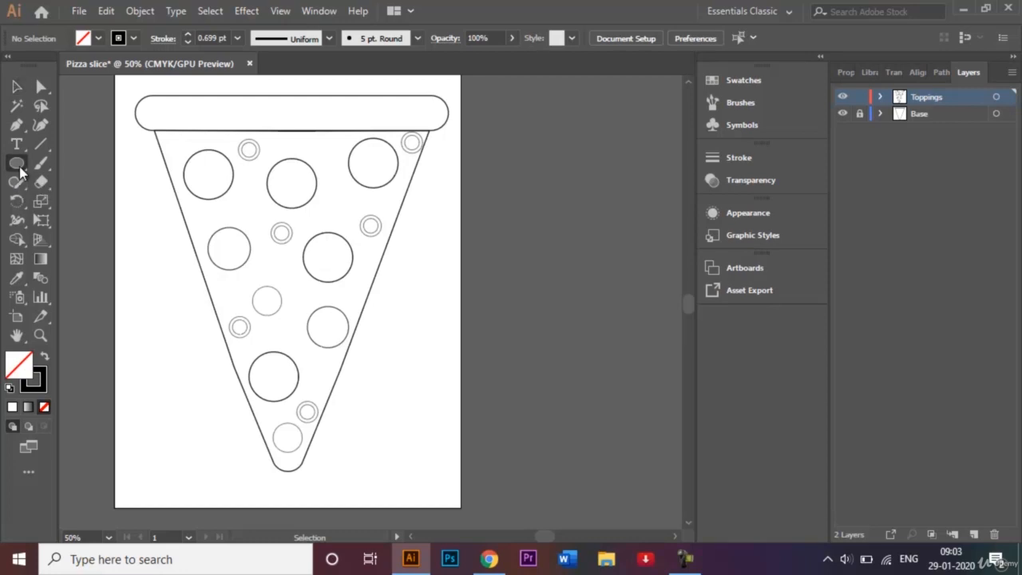
drag(143, 394, 193, 448)
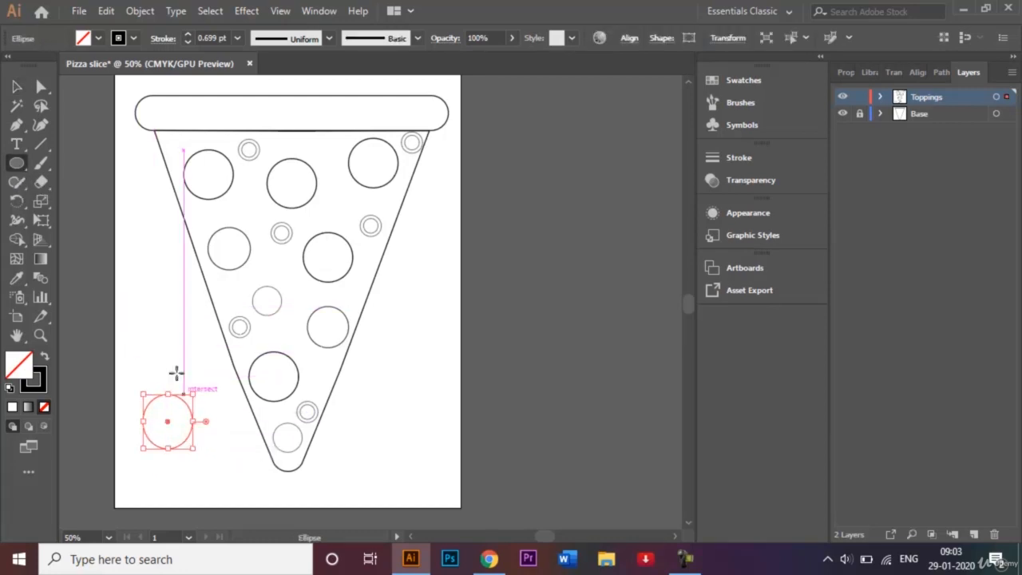
click(18, 90)
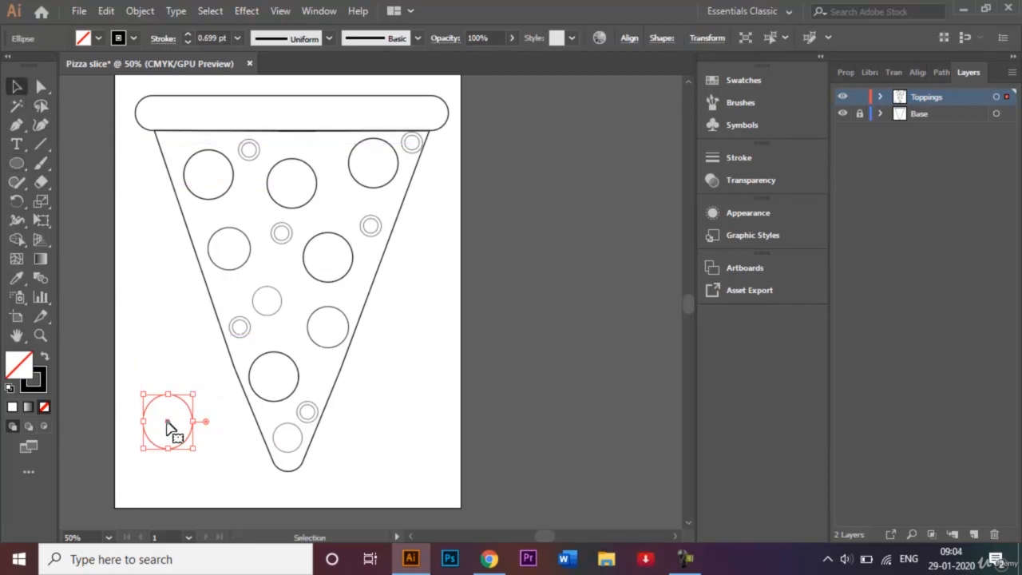
drag(168, 426, 200, 424)
key(ctrl+z)
click(183, 381)
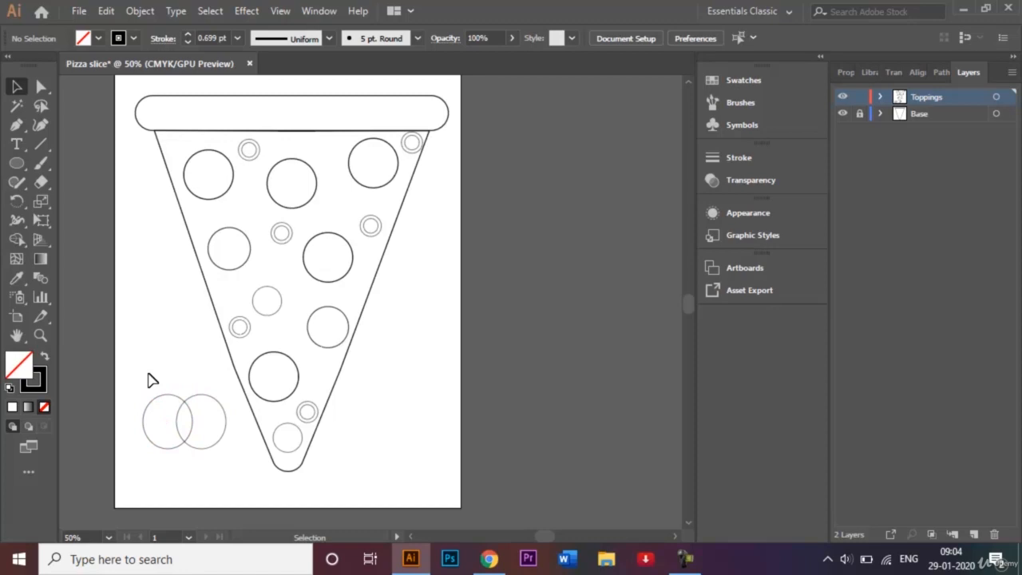
- Select both overlapping circles and use Shape Builder to keep only their leaf-shaped intersection
drag(148, 375, 221, 460)
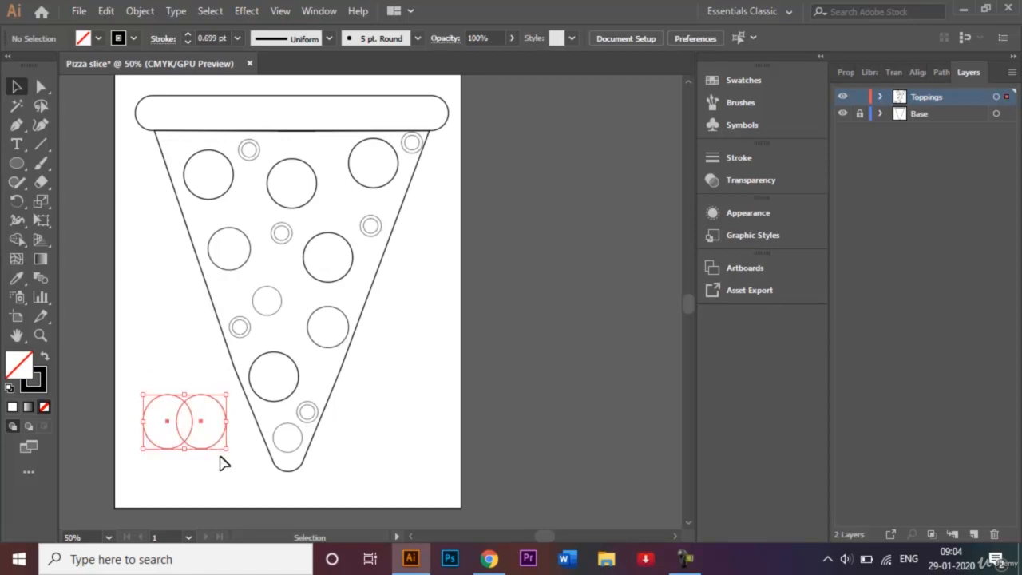
click(19, 241)
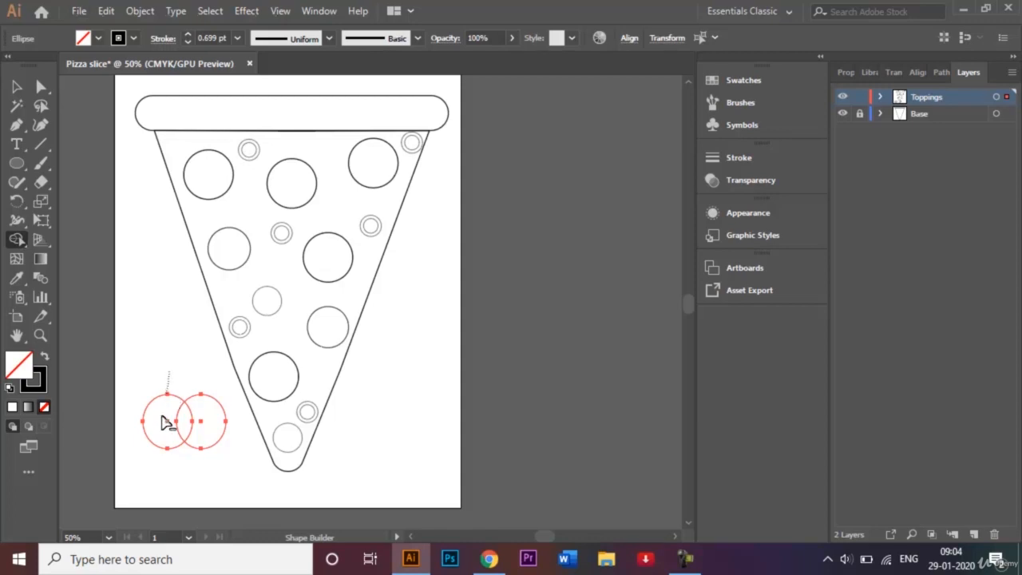
mouse_move(171, 417)
alt+mouse_down()
mouse_move(164, 475)
mouse_move(200, 431)
mouse_move(203, 377)
alt+mouse_up()
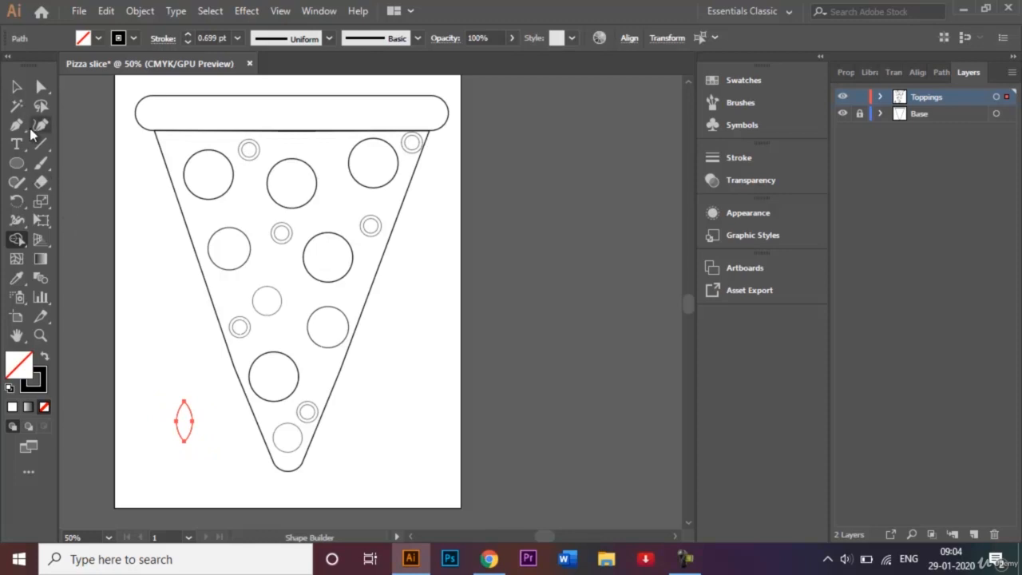
- Place the leaf shape inside the slice, one copy in the middle and one near the top between pepperonis
click(16, 86)
click(171, 337)
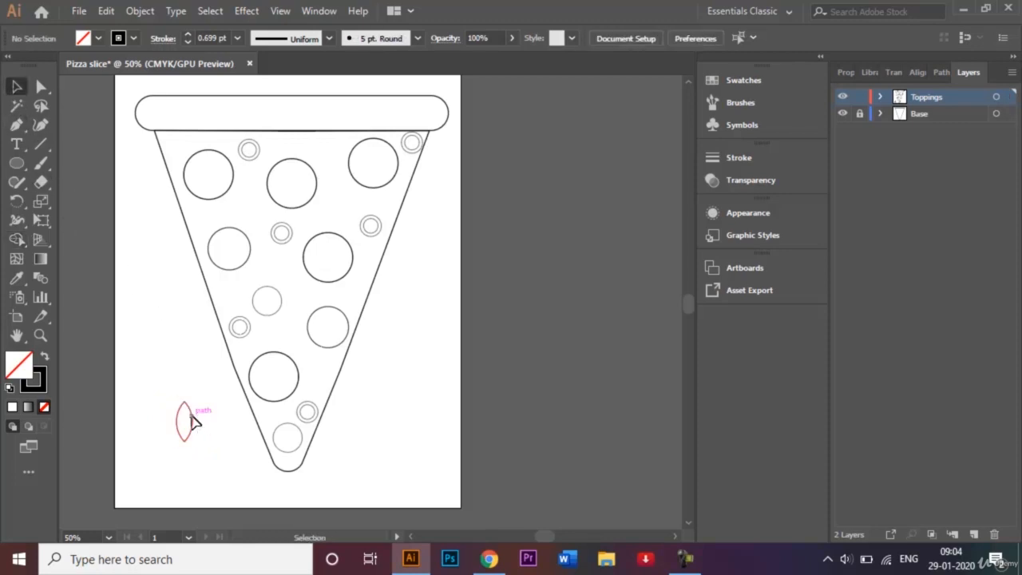
drag(193, 421, 308, 323)
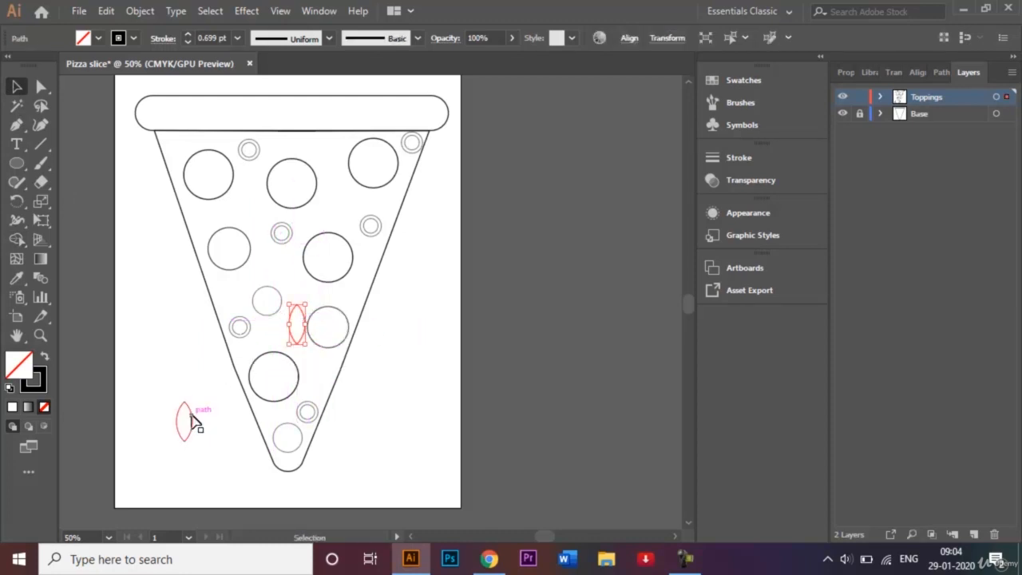
drag(190, 420, 336, 189)
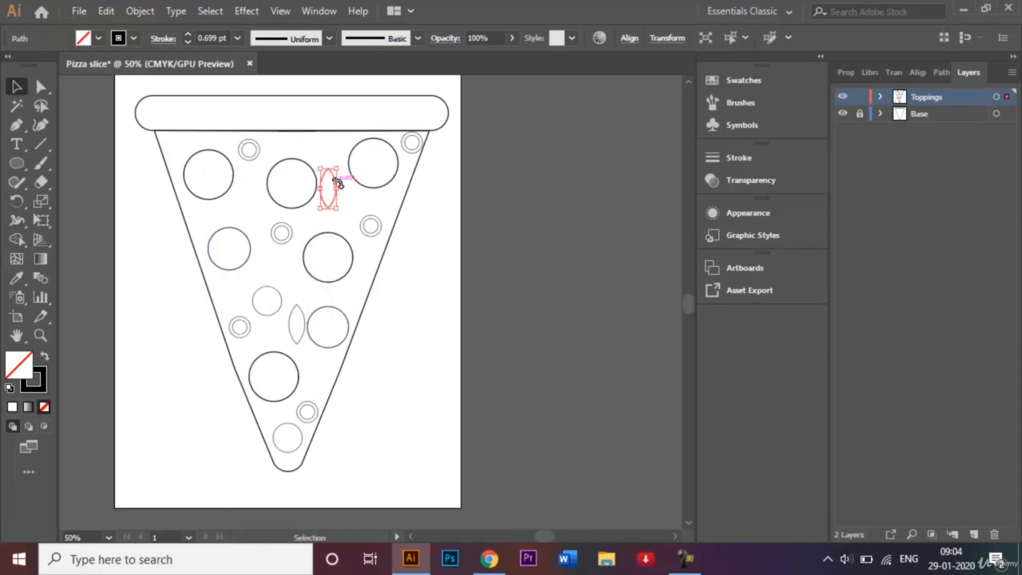
- Shrink the upper leaf shape and rotate it at a slant between the top circles
key(ctrl+plus)
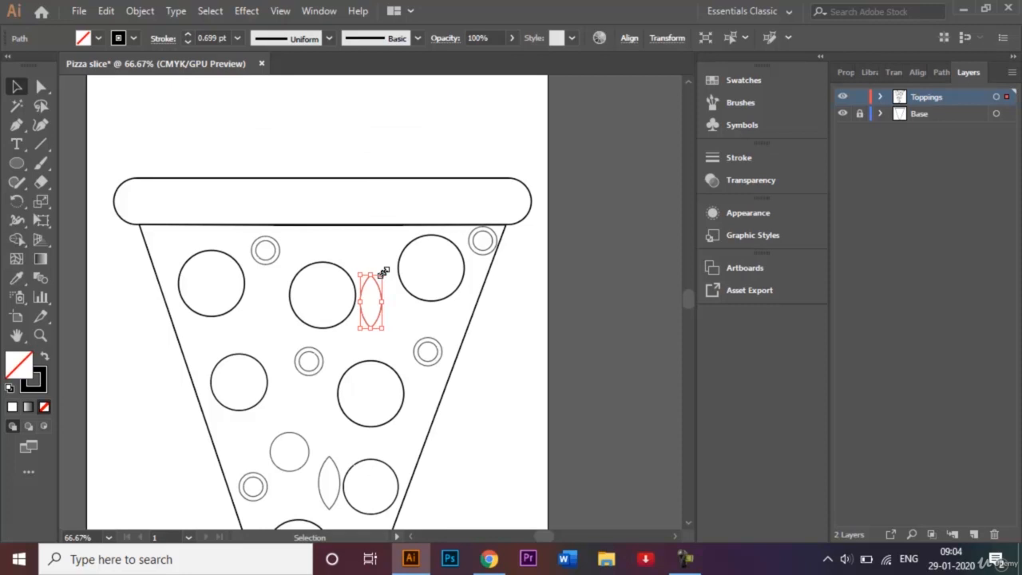
drag(384, 271, 379, 285)
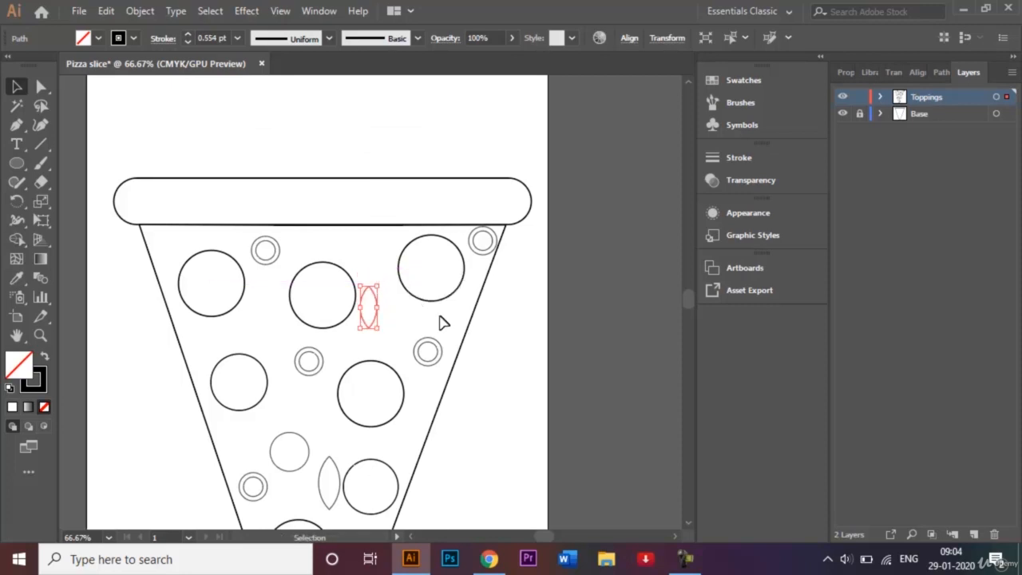
mouse_move(380, 331)
mouse_down()
mouse_move(365, 293)
mouse_move(385, 300)
mouse_up()
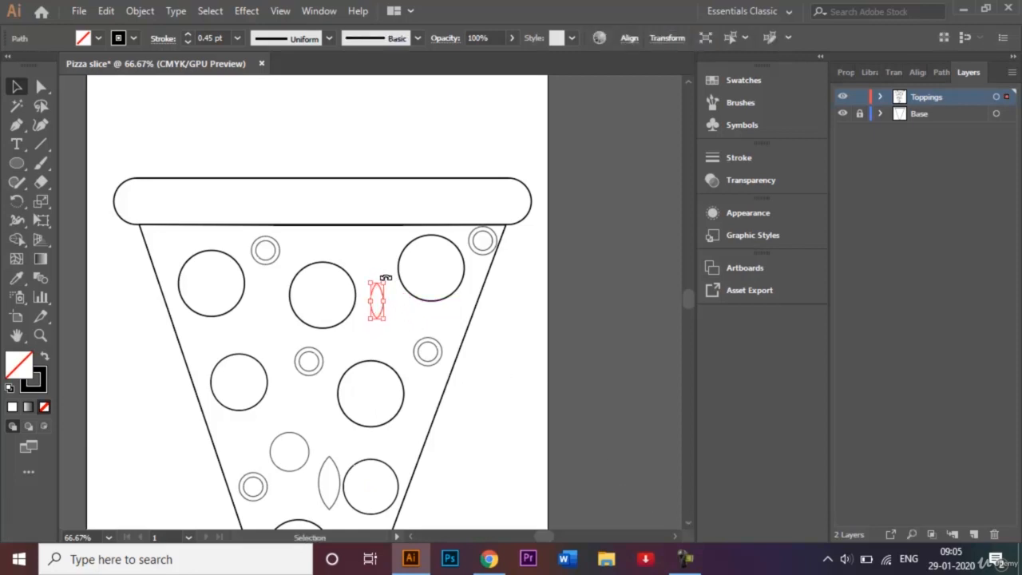
drag(386, 277, 393, 290)
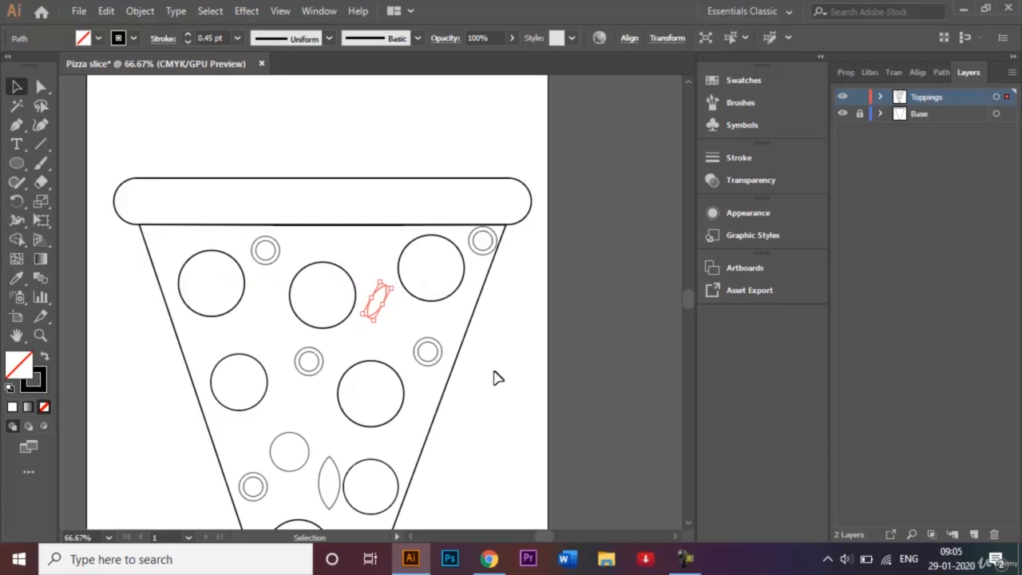
click(523, 391)
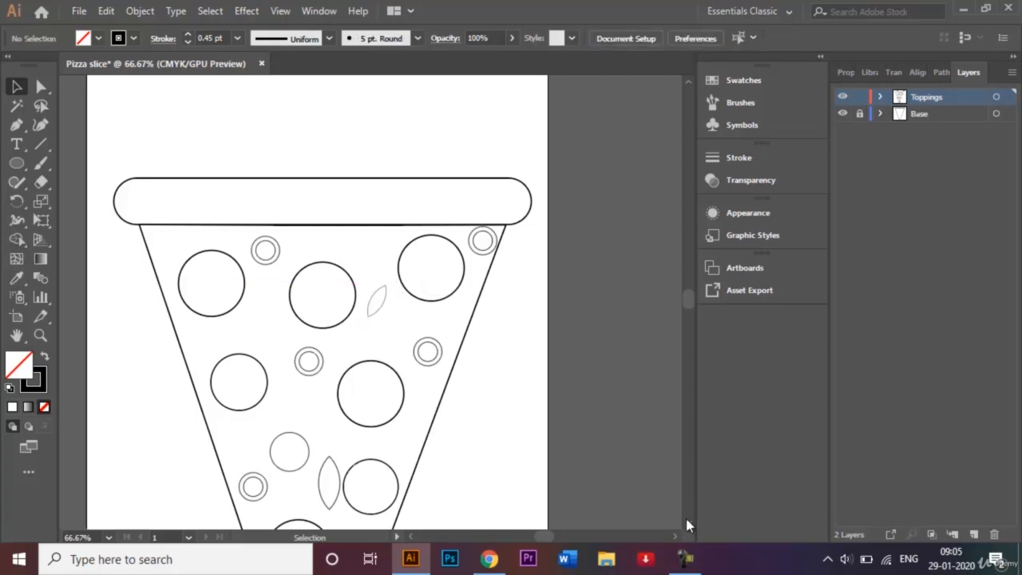
- Rotate, shrink and reposition the middle leaf shape beside the right center circle
scroll(686, 520, down, 3)
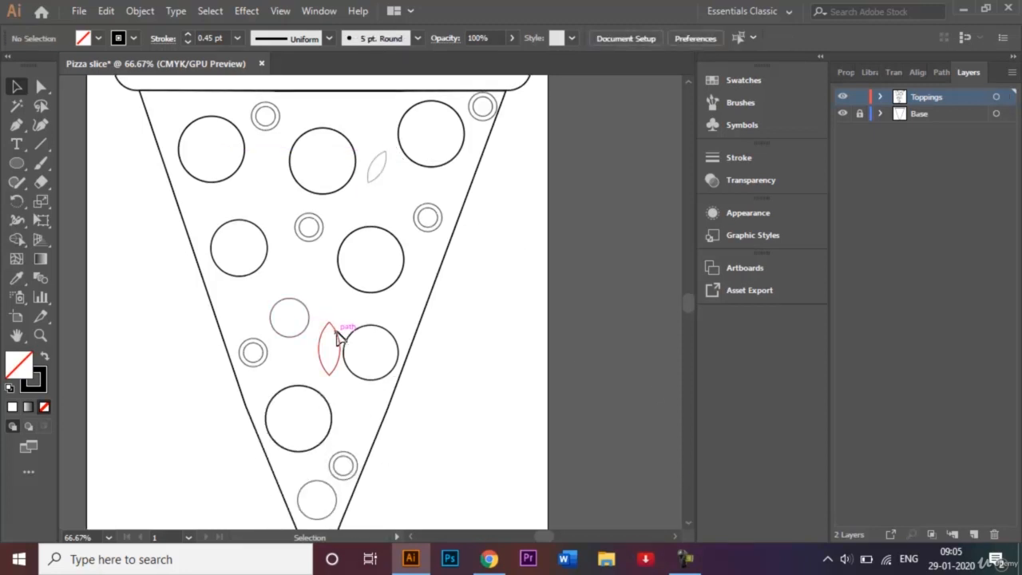
click(338, 339)
drag(344, 315, 351, 332)
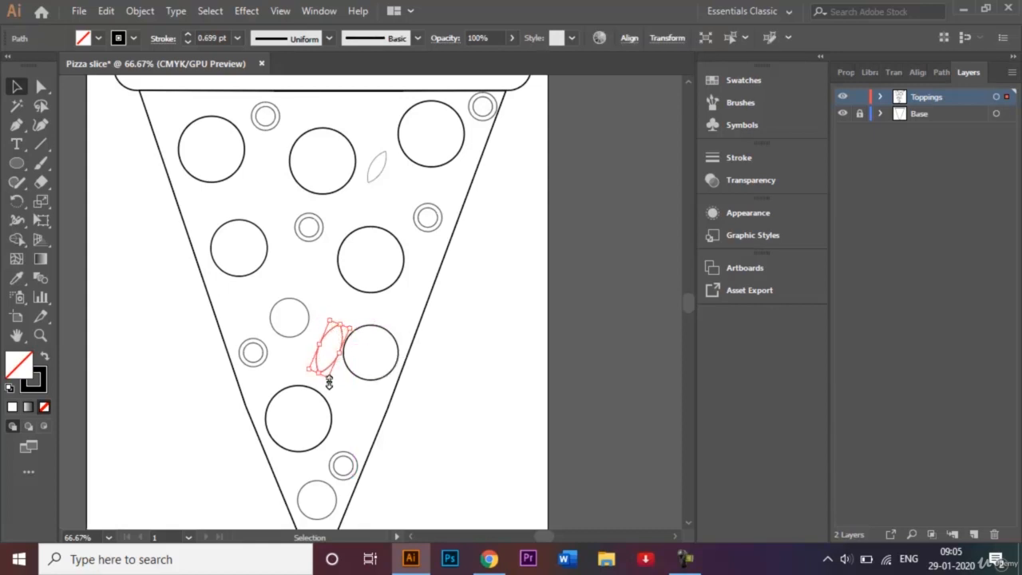
drag(328, 379, 326, 374)
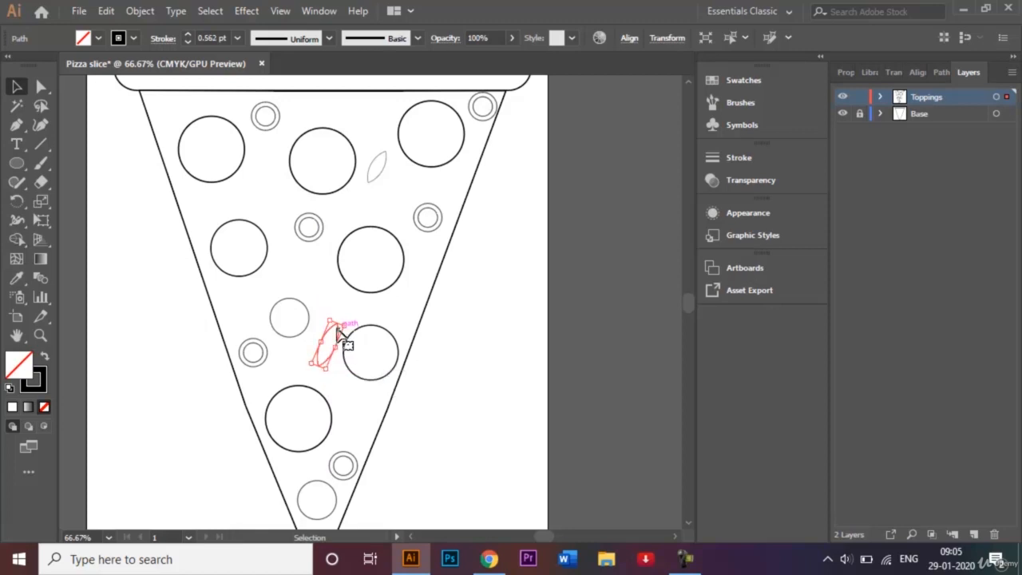
drag(338, 333, 336, 319)
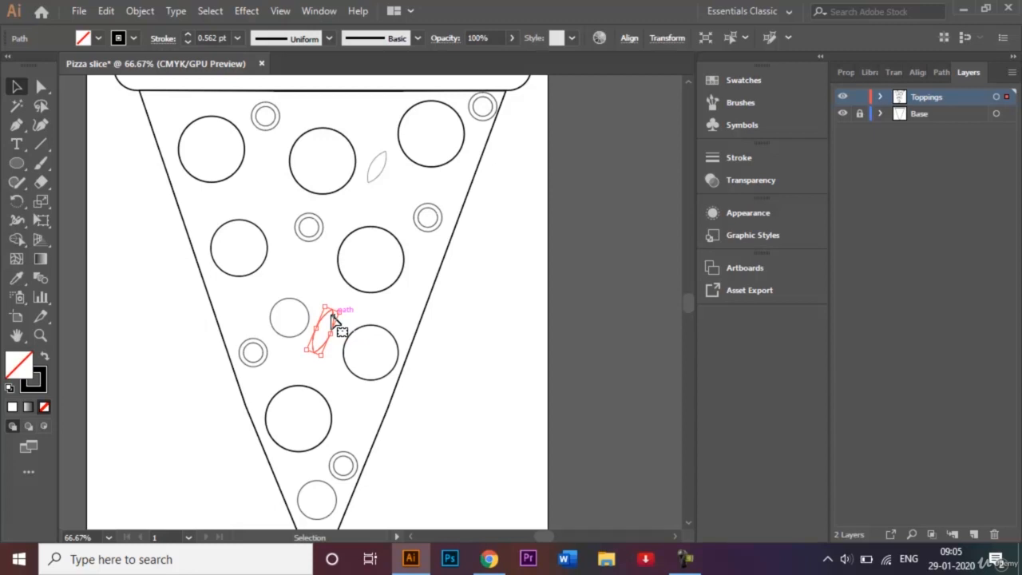
- Add copies of the leaf shape in the gap near the lower right and in the upper left of the slice
drag(334, 320, 363, 401)
key(ctrl+z)
key(a)
key(ctrl)
key(ctrl+v)
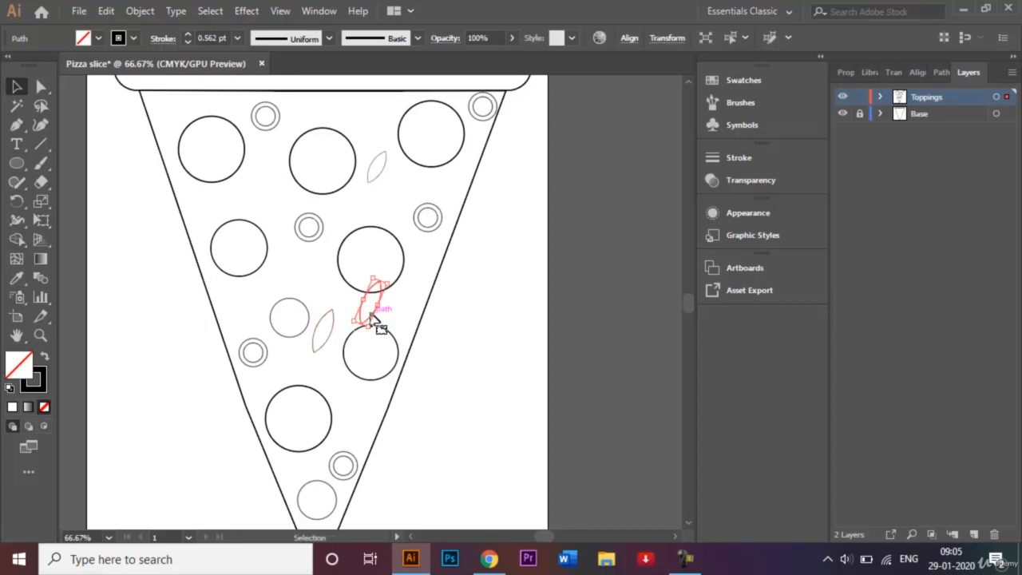
drag(371, 322, 359, 429)
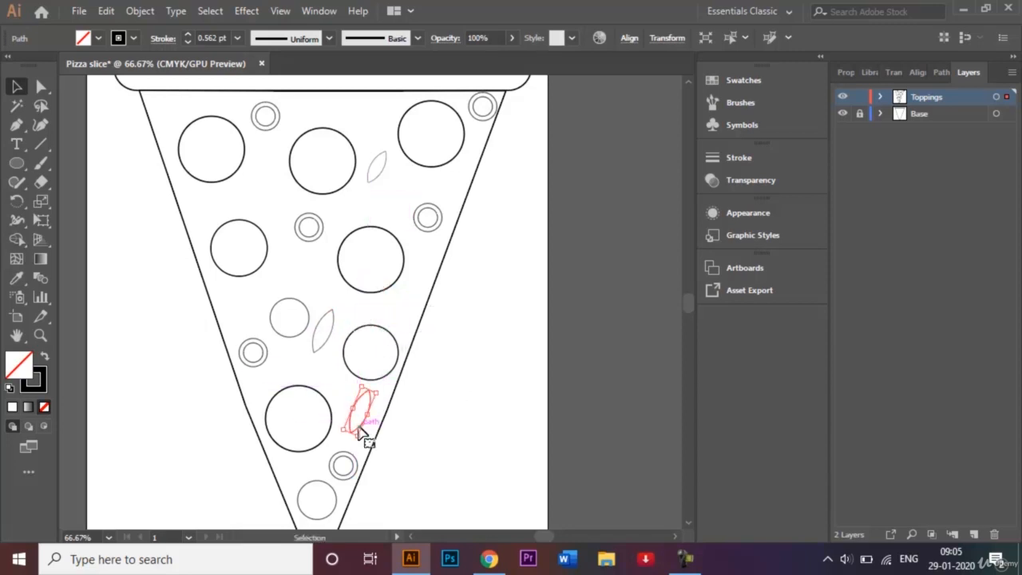
drag(361, 434, 264, 208)
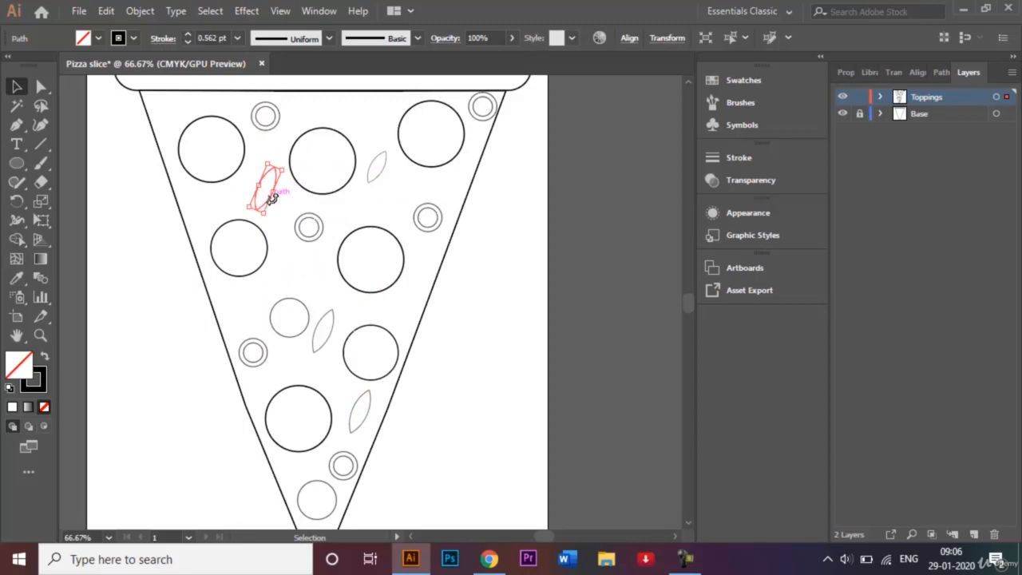
key(ctrl+z)
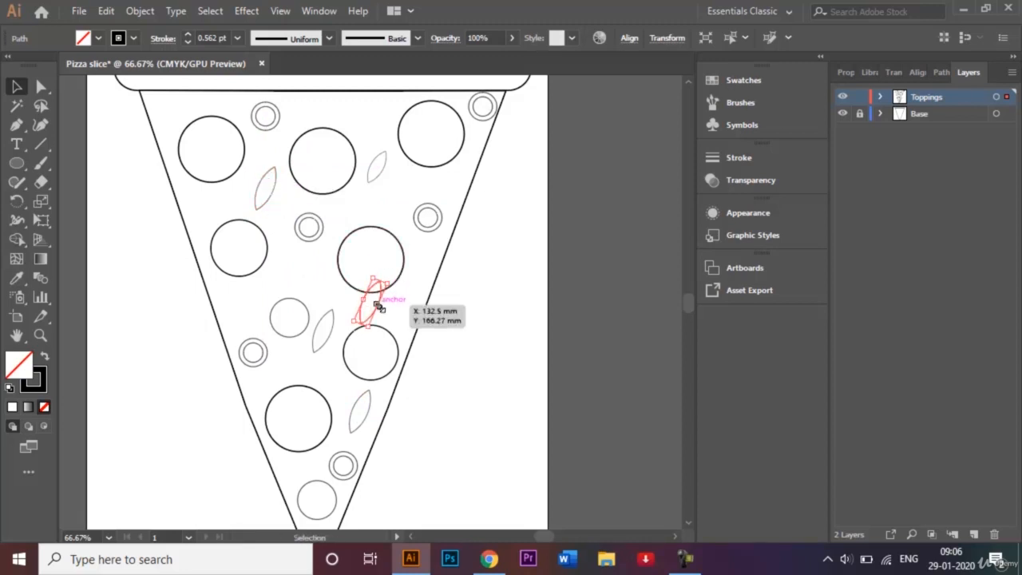
- Move a leaf copy into the top-left corner beneath the crust, rotating and shrinking it to fit
drag(376, 317, 177, 123)
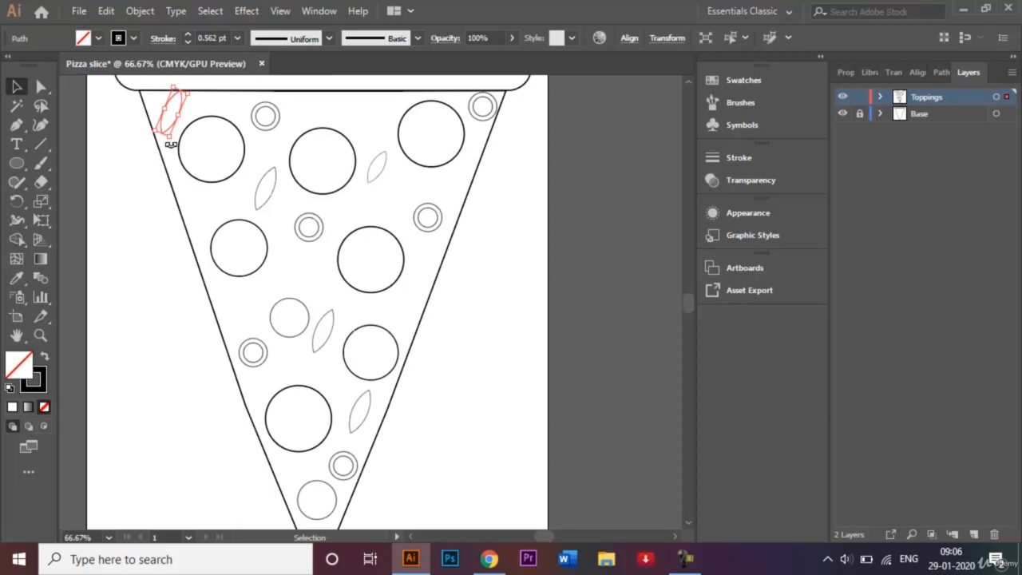
drag(170, 144, 200, 126)
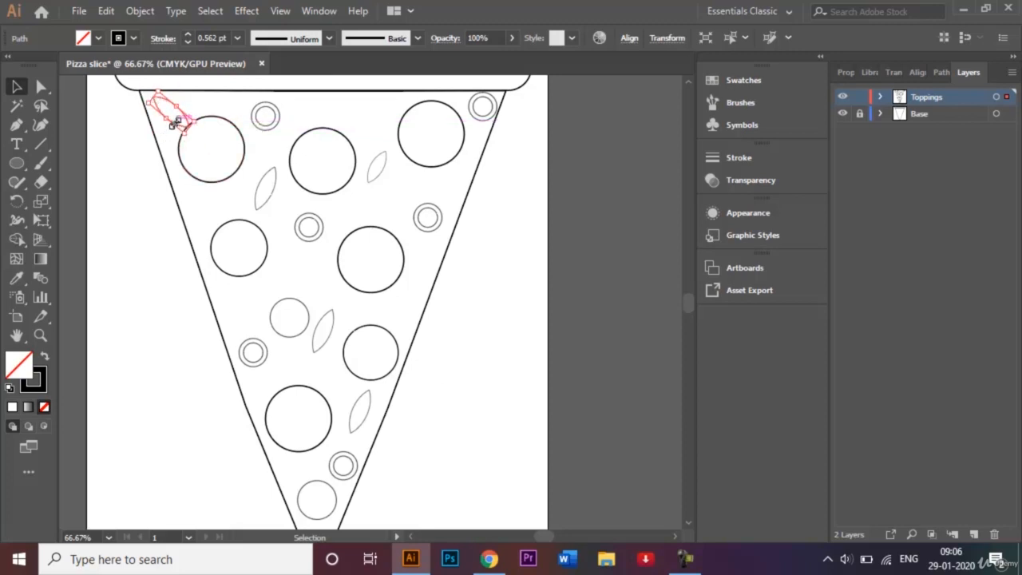
drag(149, 105, 165, 107)
click(536, 261)
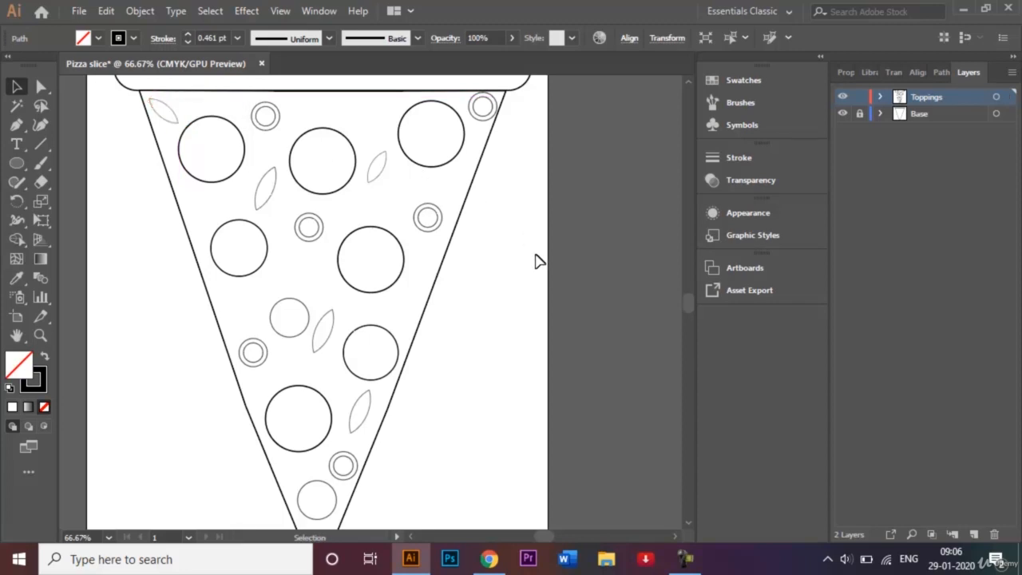
click(269, 205)
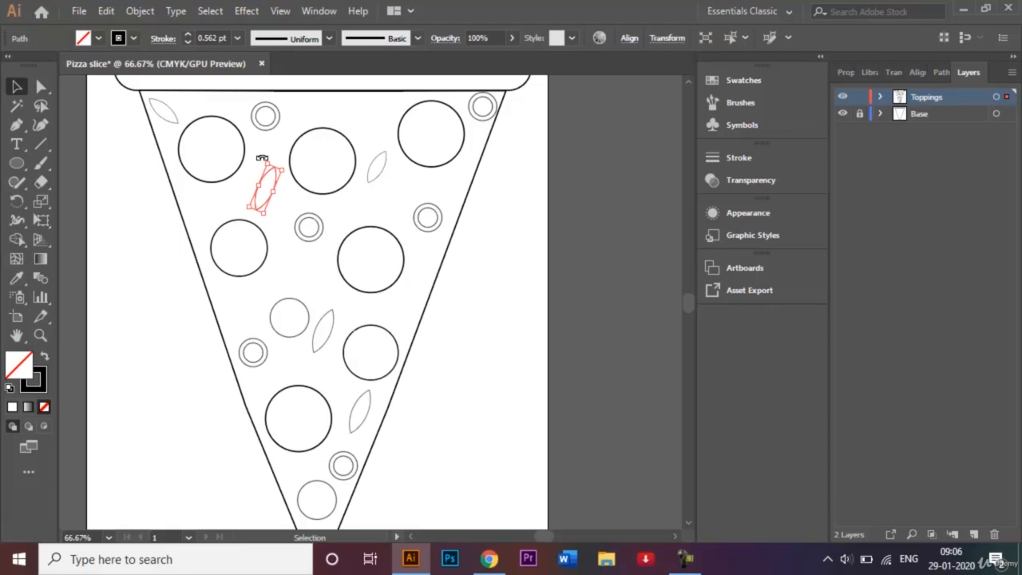
- Reposition the upper-left leaf copy, rotate the upper-right leaf, and nudge the middle leaf beside the center circles
drag(262, 157, 245, 166)
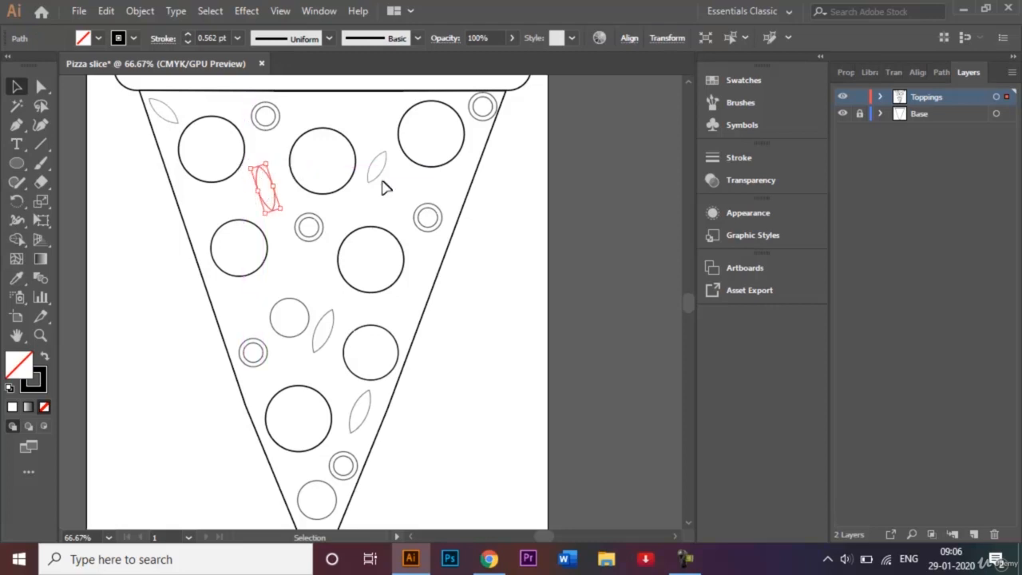
click(384, 165)
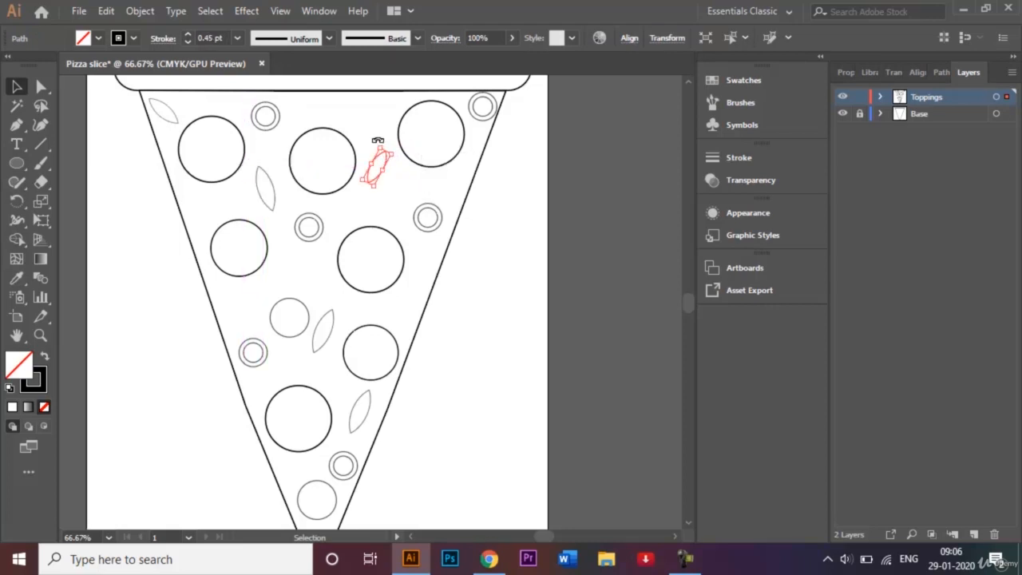
drag(378, 141, 354, 150)
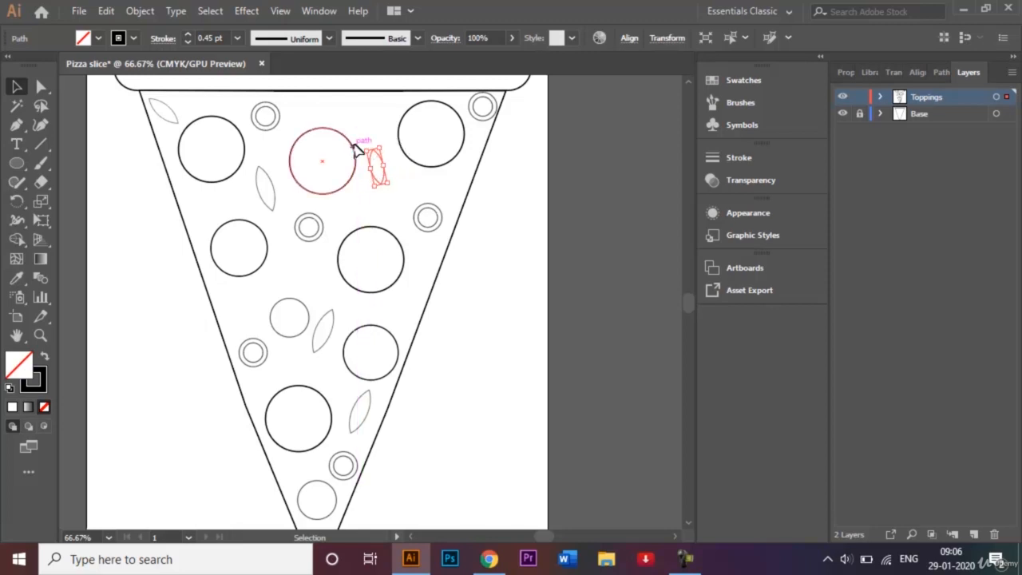
drag(333, 326, 344, 321)
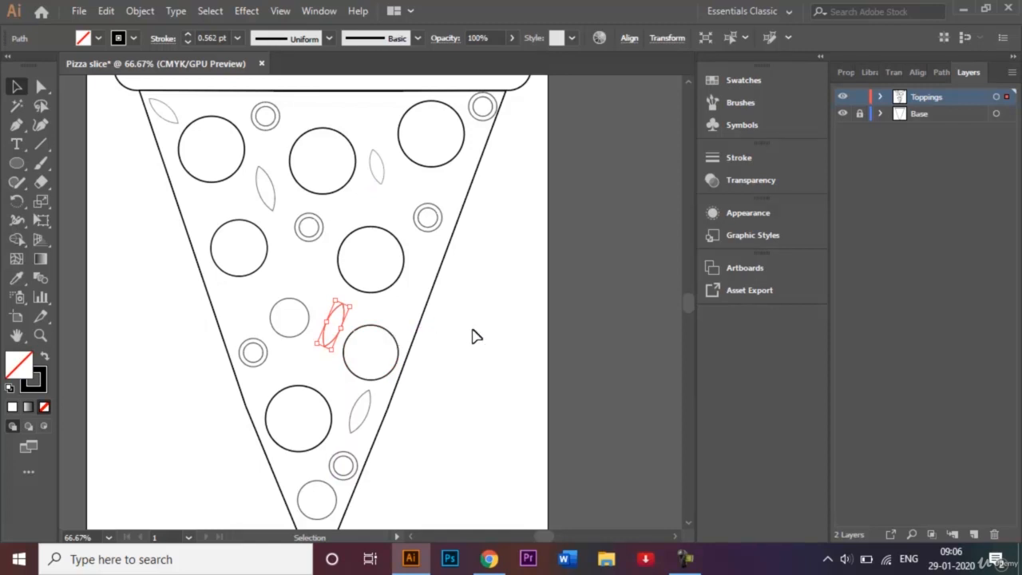
- Select all the large pepperoni circles and fill them with red C=15 M=100 Y=90 K=10
scroll(472, 336, down, 2)
click(513, 388)
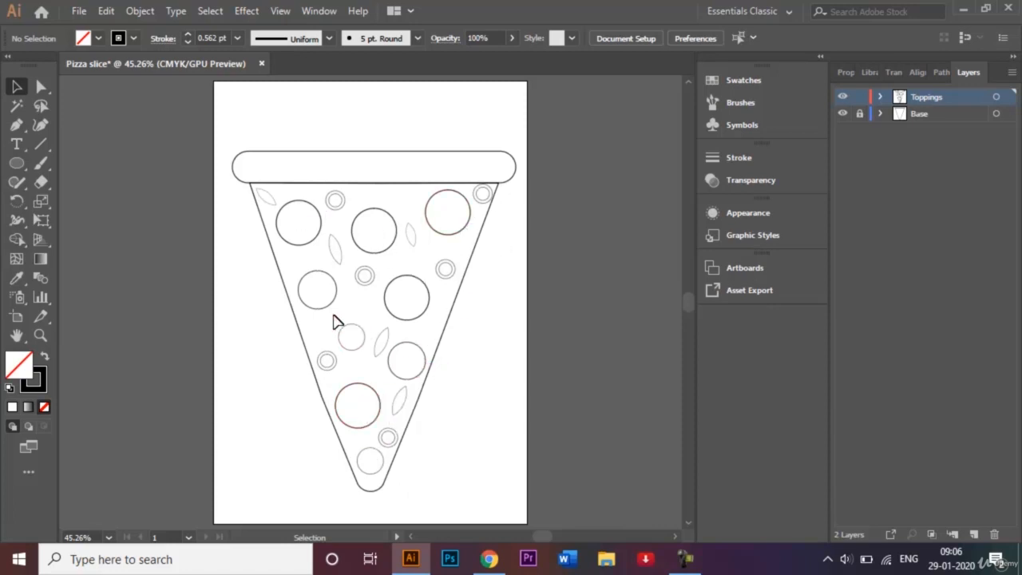
click(306, 233)
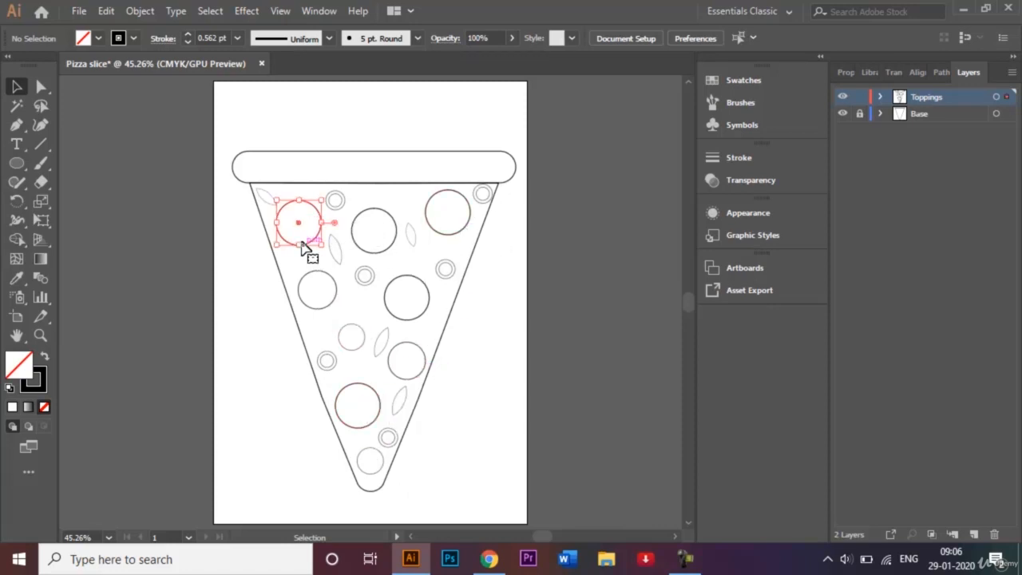
shift+click(316, 281)
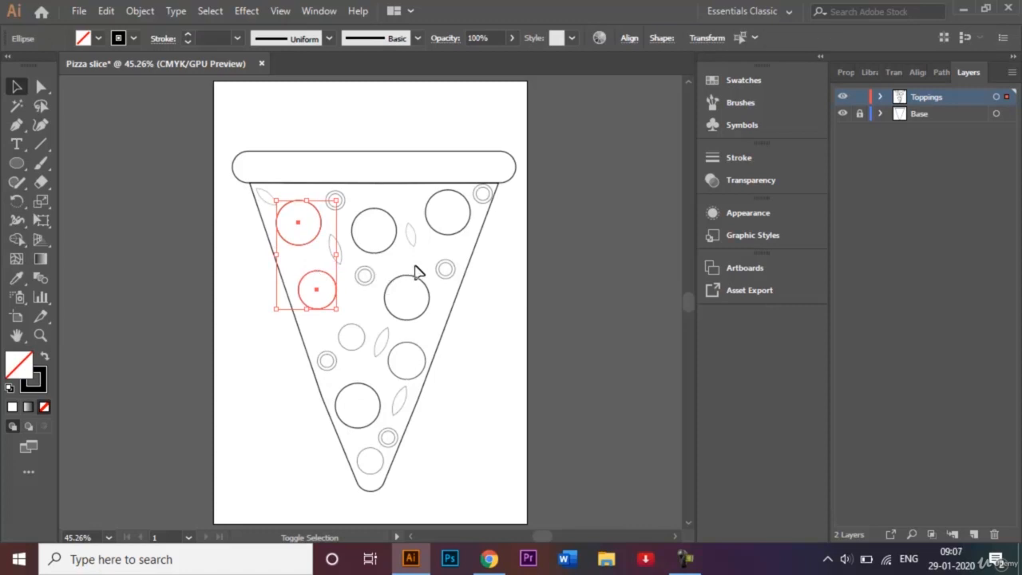
shift+click(416, 280)
shift+click(392, 215)
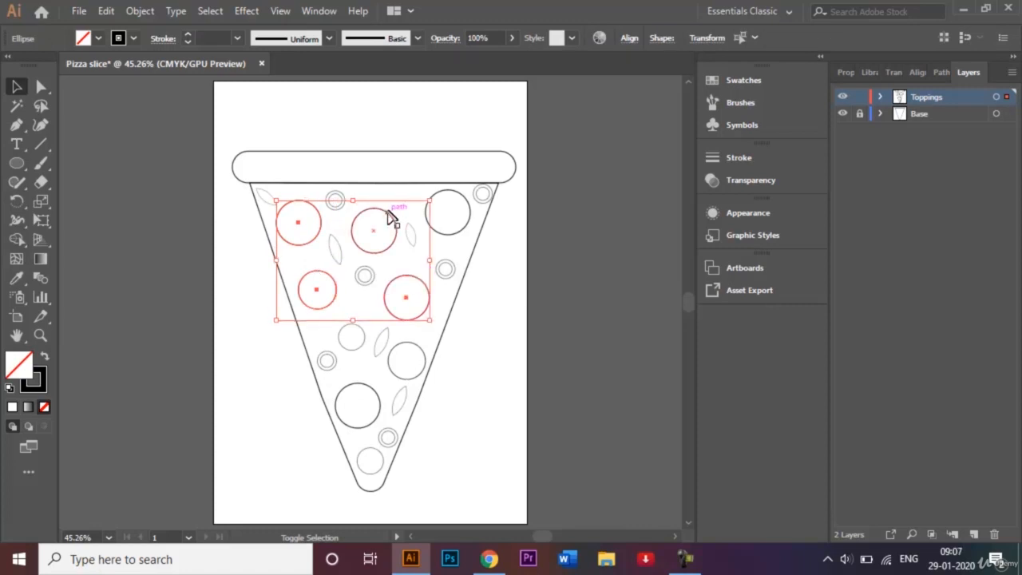
shift+click(448, 203)
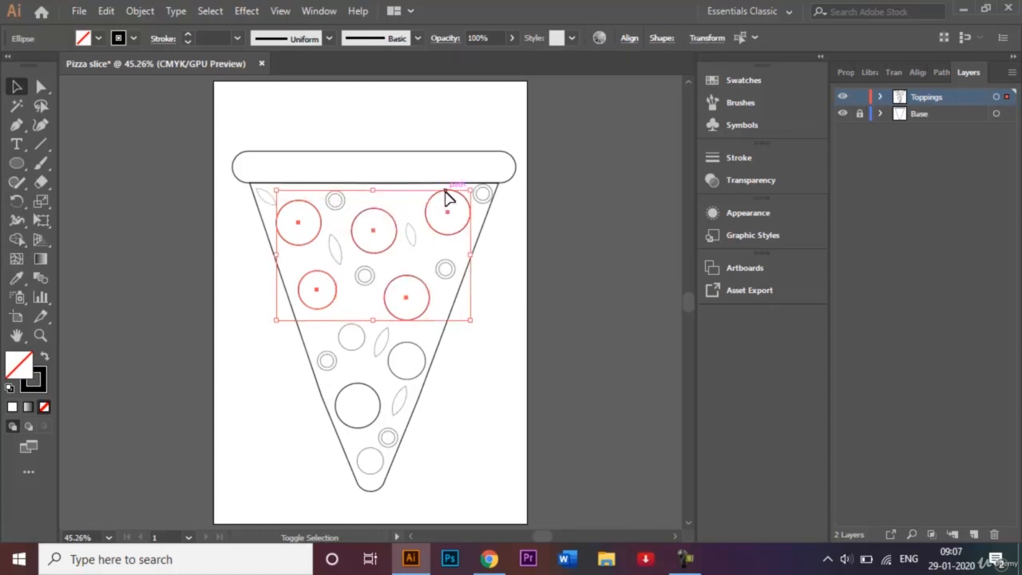
shift+click(400, 349)
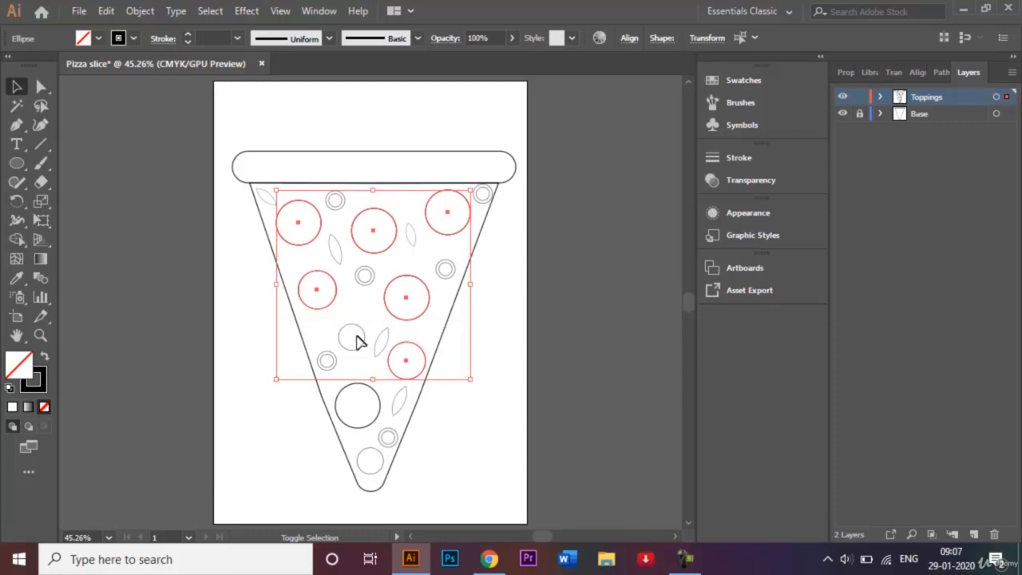
shift+click(358, 346)
shift+click(359, 385)
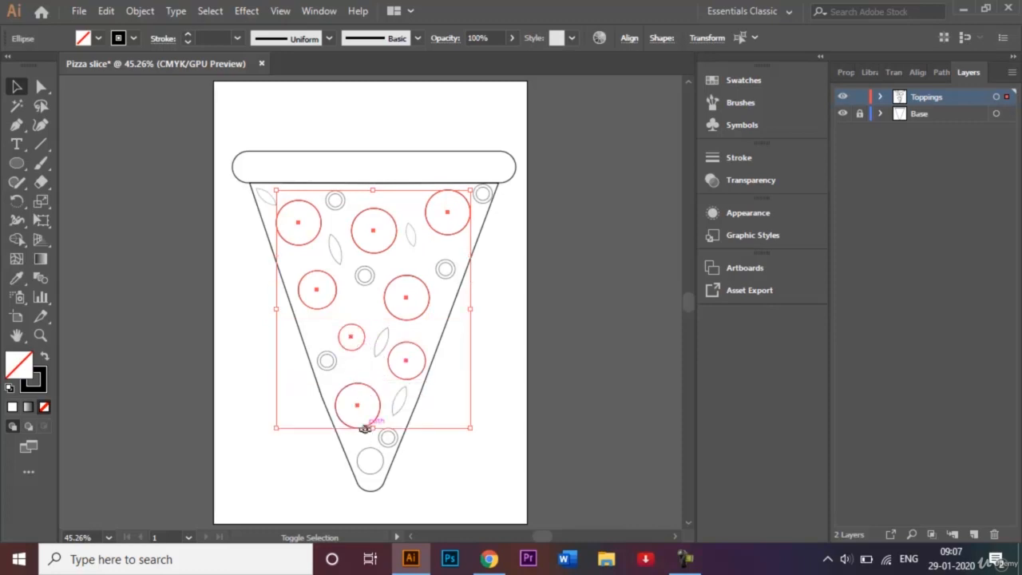
shift+click(372, 452)
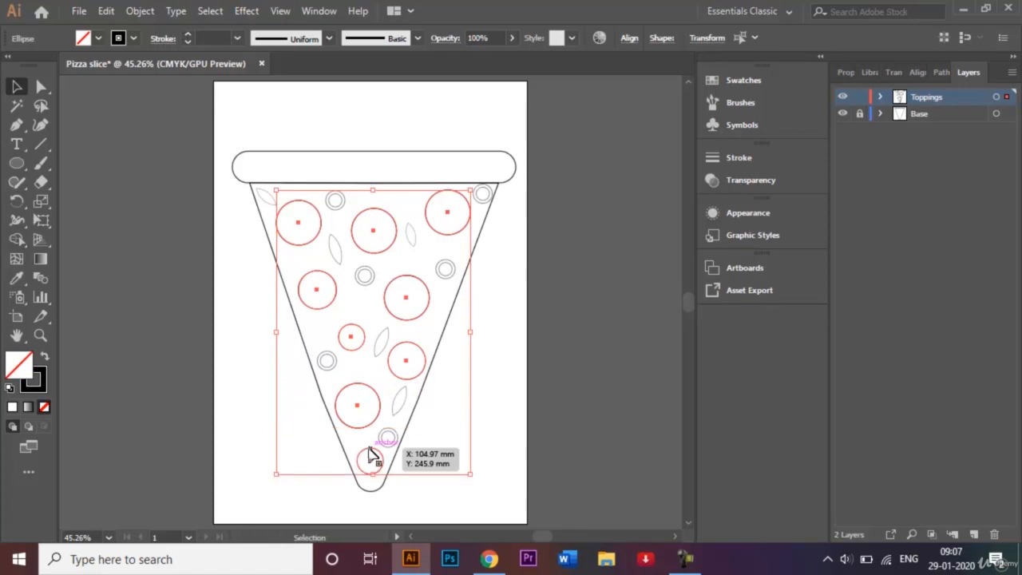
click(99, 38)
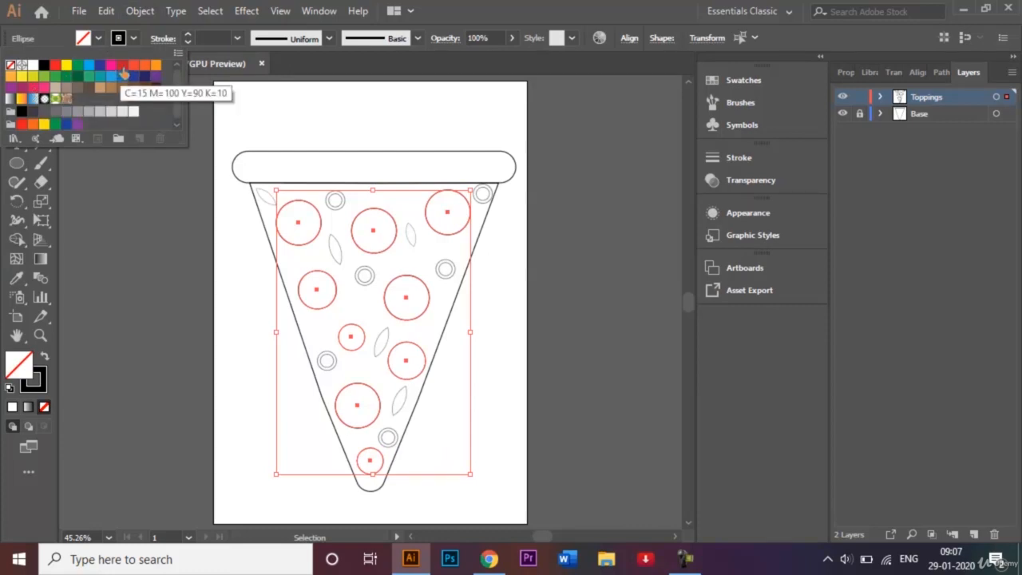
click(122, 67)
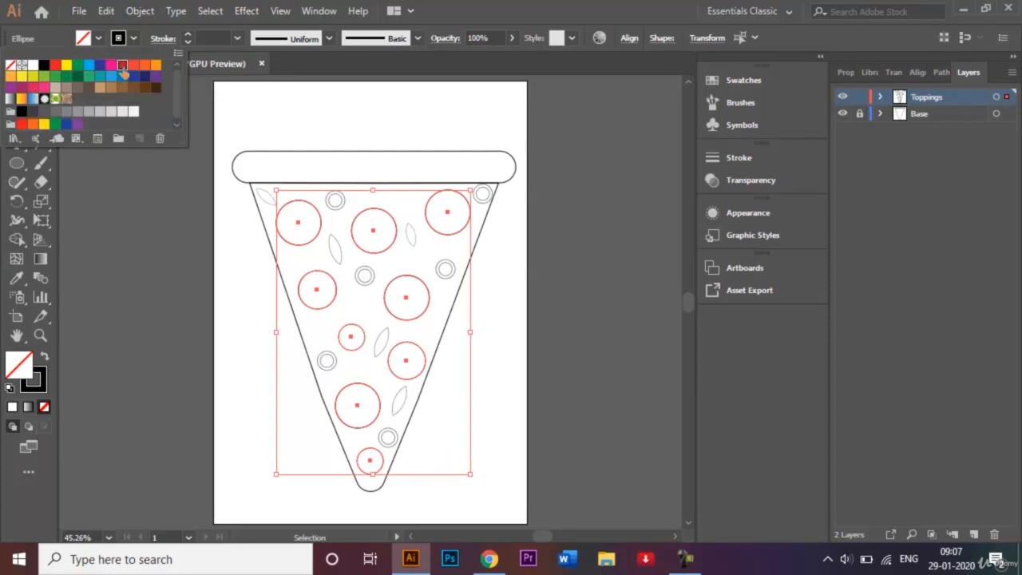
click(156, 337)
click(206, 321)
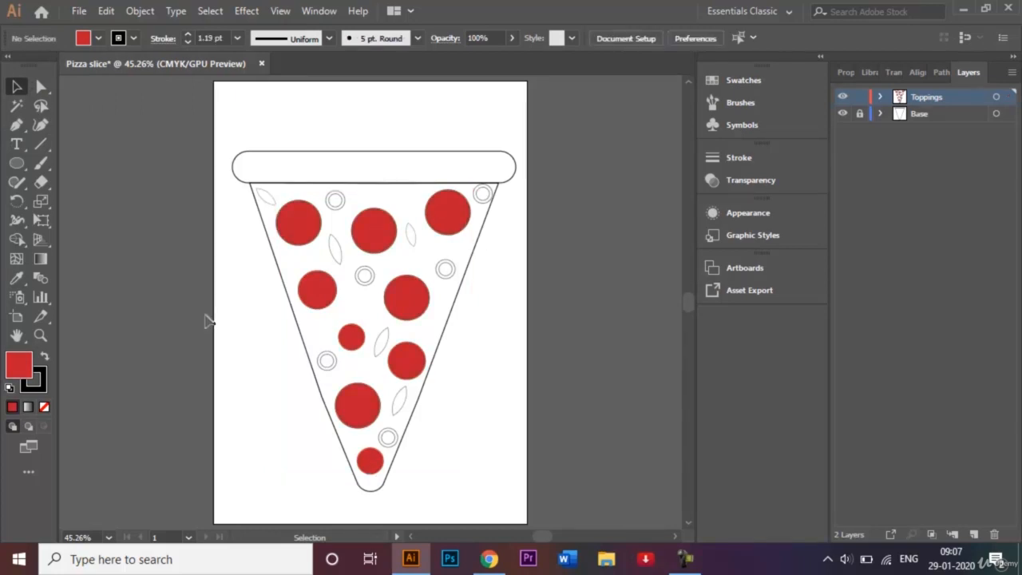
- Select all the leaf shapes and fill them with dark green C=90 M=30 Y=95 K=30
click(414, 239)
shift+click(337, 249)
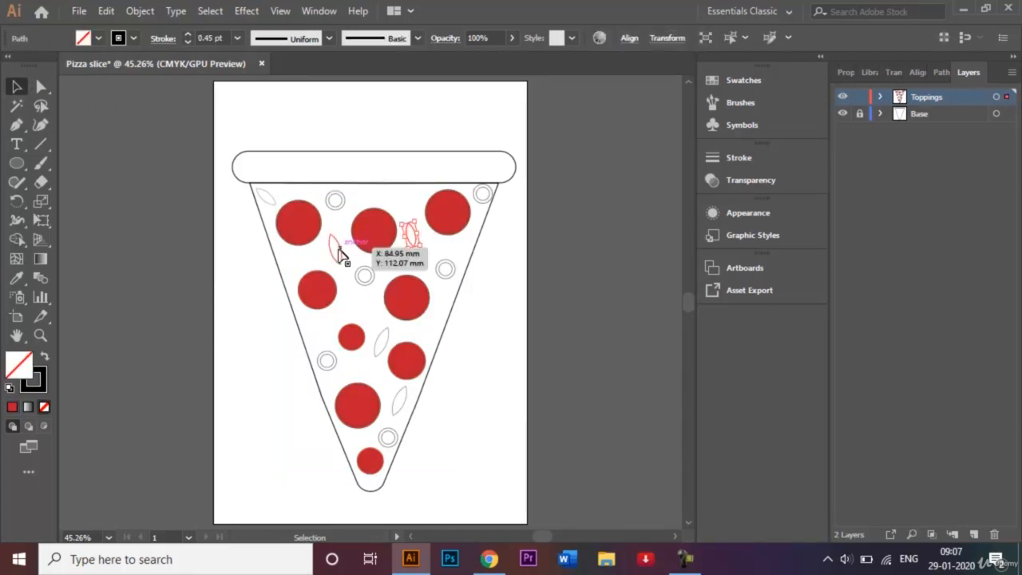
shift+click(267, 196)
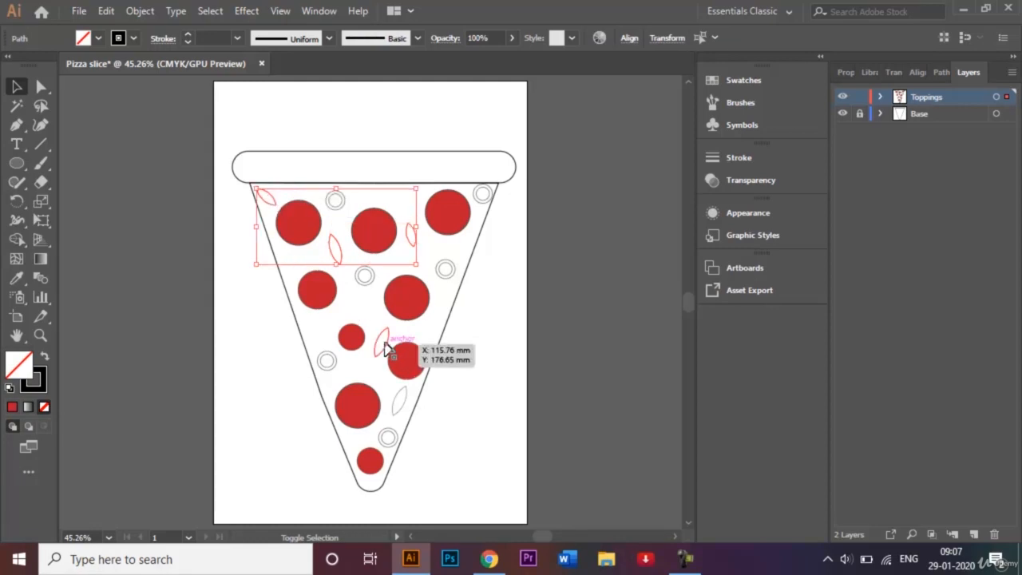
shift+click(385, 343)
shift+click(406, 405)
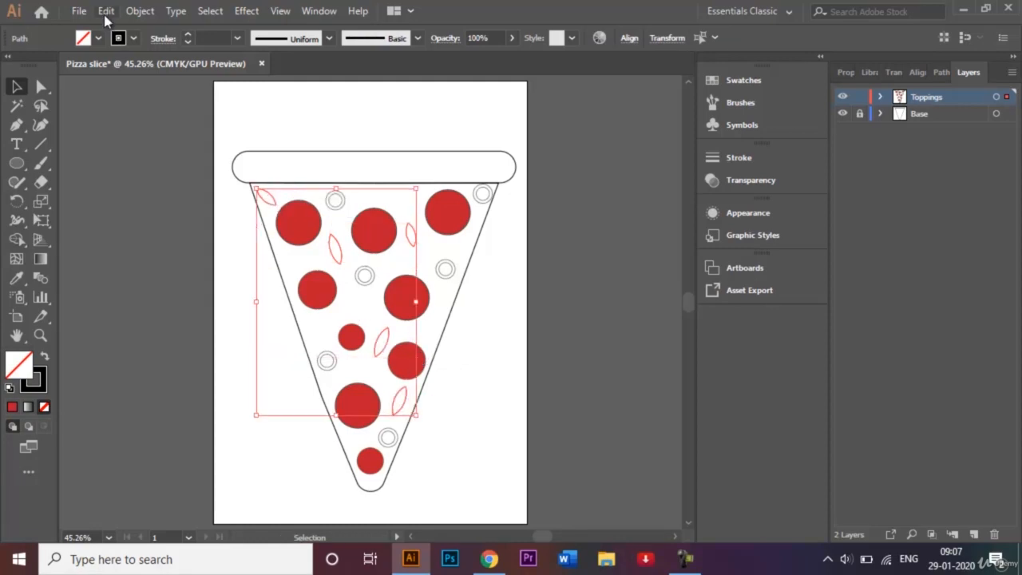
click(100, 39)
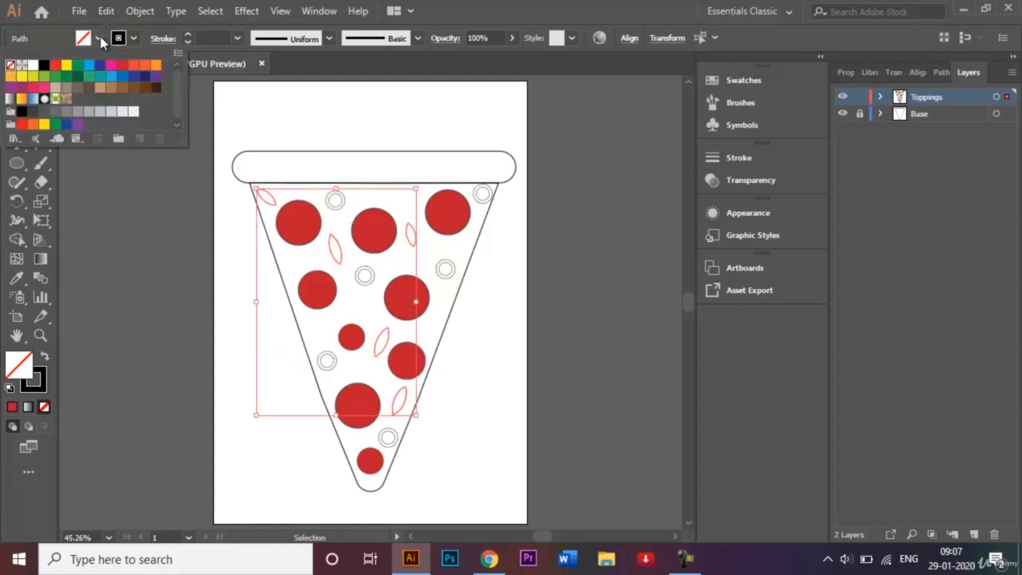
click(78, 77)
click(151, 277)
click(163, 288)
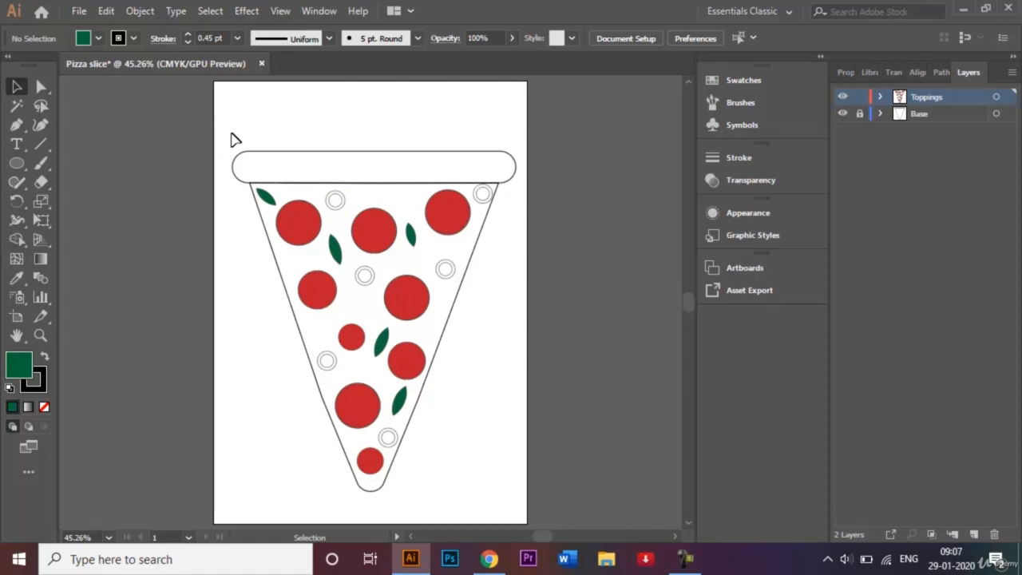
- Select all toppings and, with the Shape Builder and black fill, fill the bands of the upper ringed toppings
drag(231, 133, 505, 511)
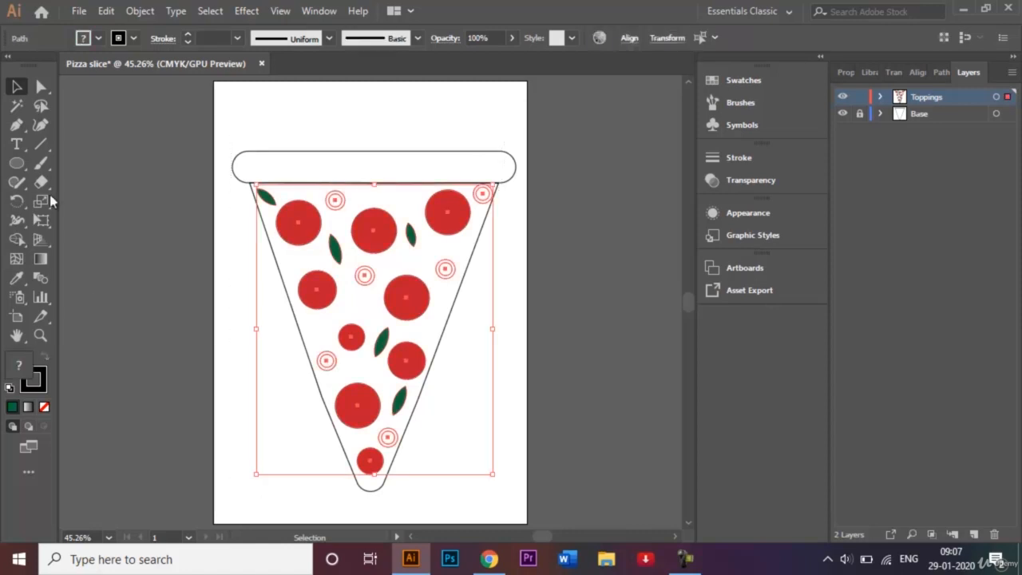
click(16, 241)
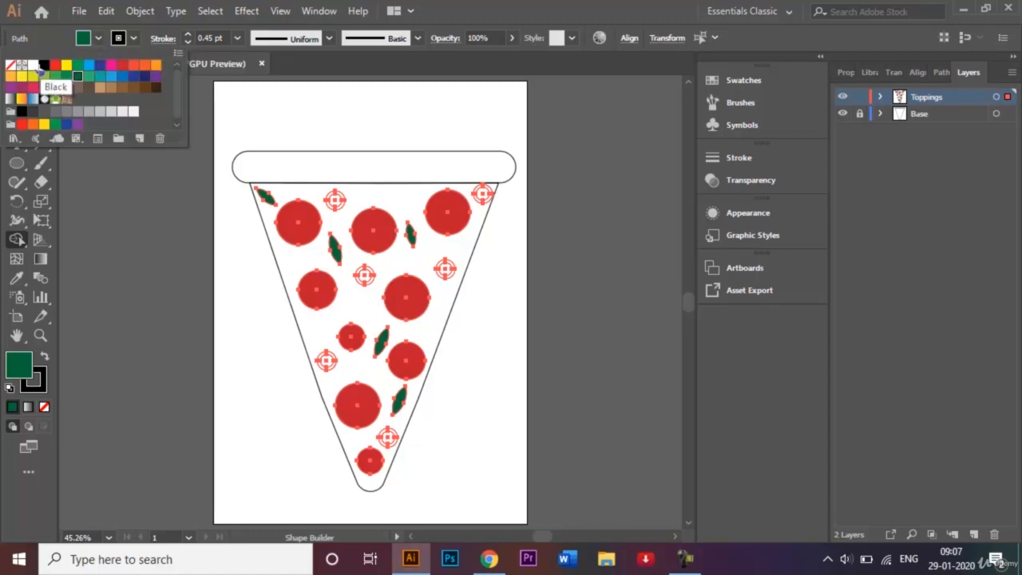
click(44, 65)
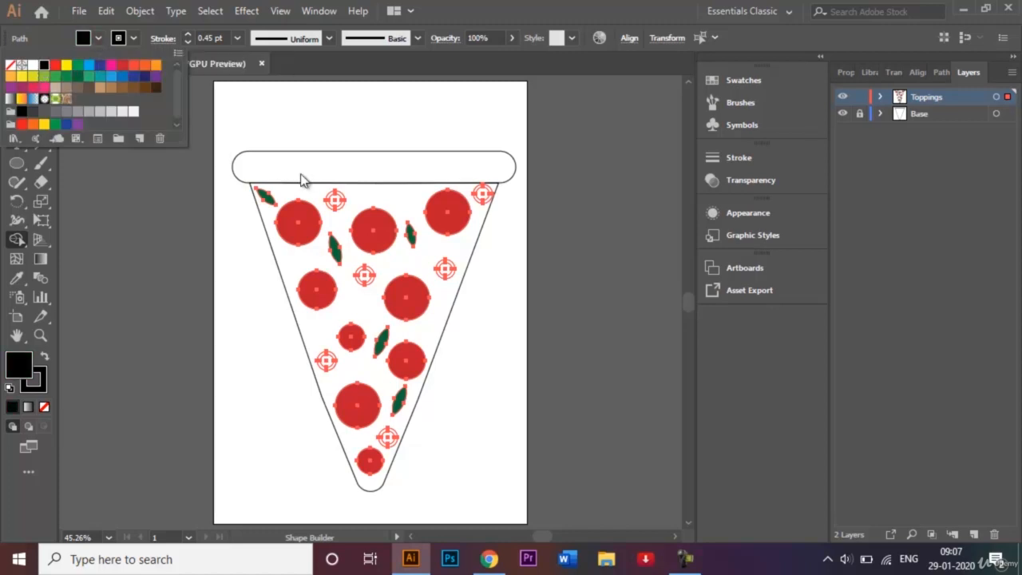
click(222, 244)
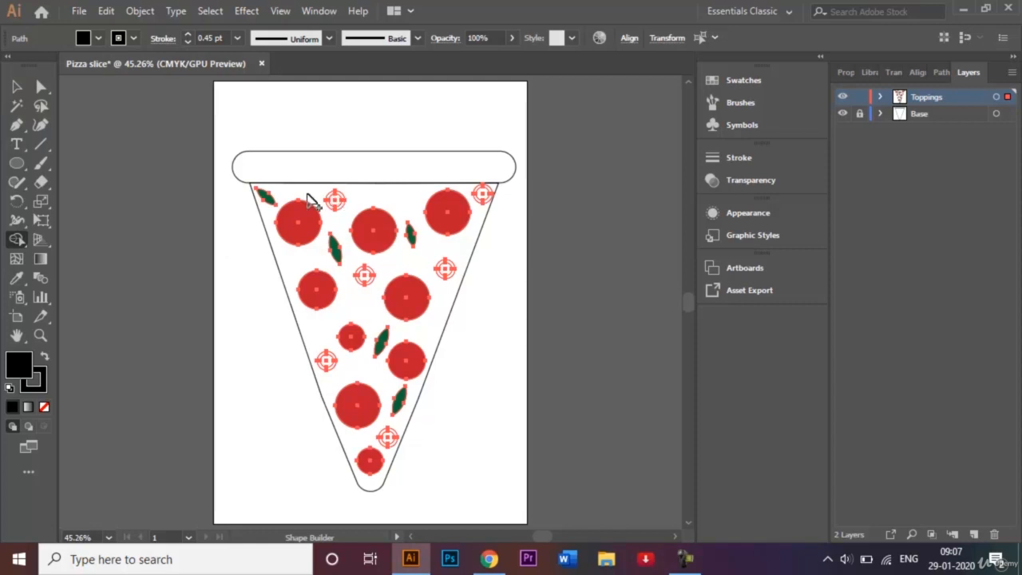
scroll(310, 200, up, 4)
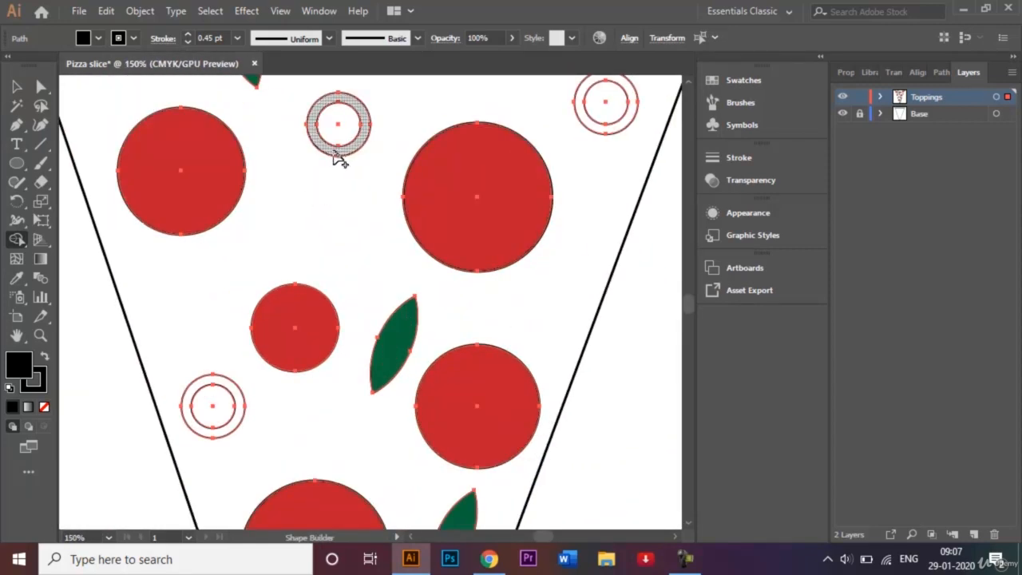
click(364, 121)
click(235, 392)
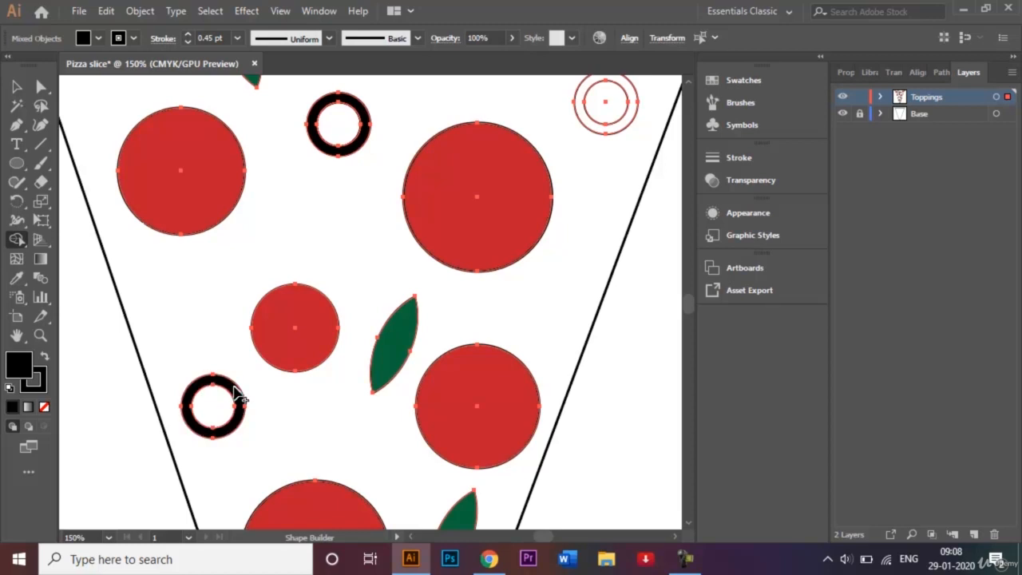
click(606, 130)
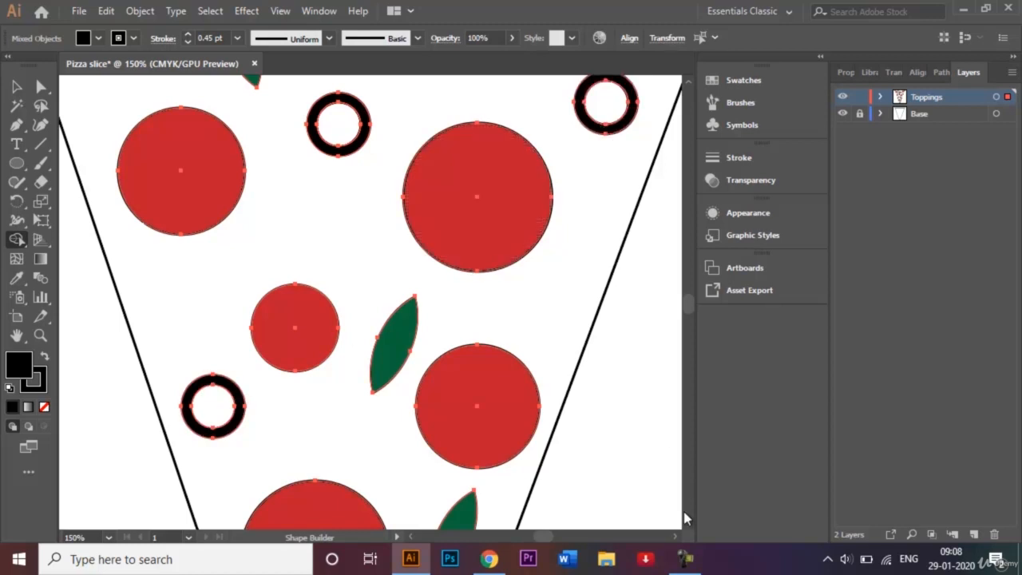
- Fill the bands of the remaining ringed toppings black with the Shape Builder, then deselect everything
scroll(688, 527, down, 5)
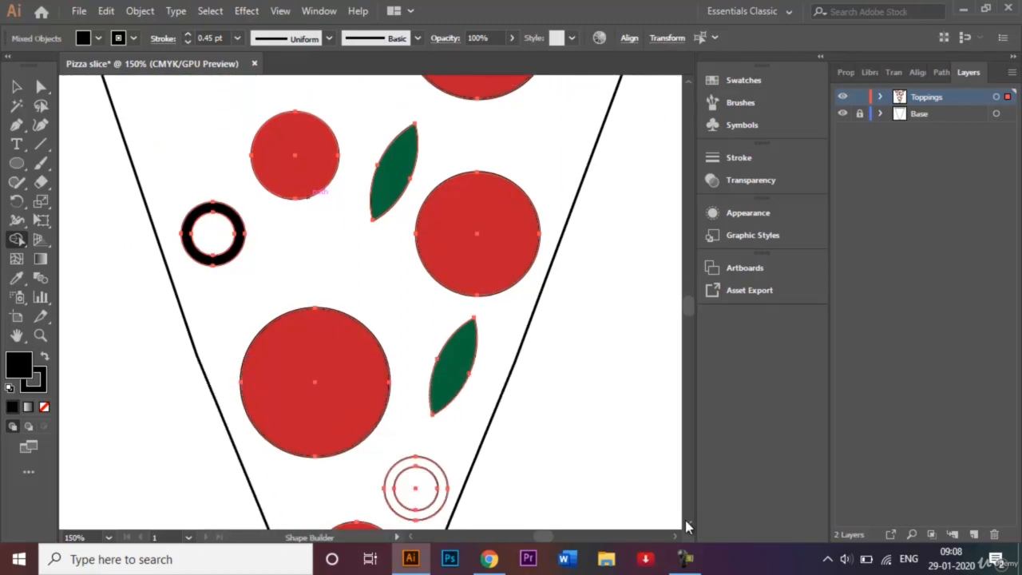
click(438, 472)
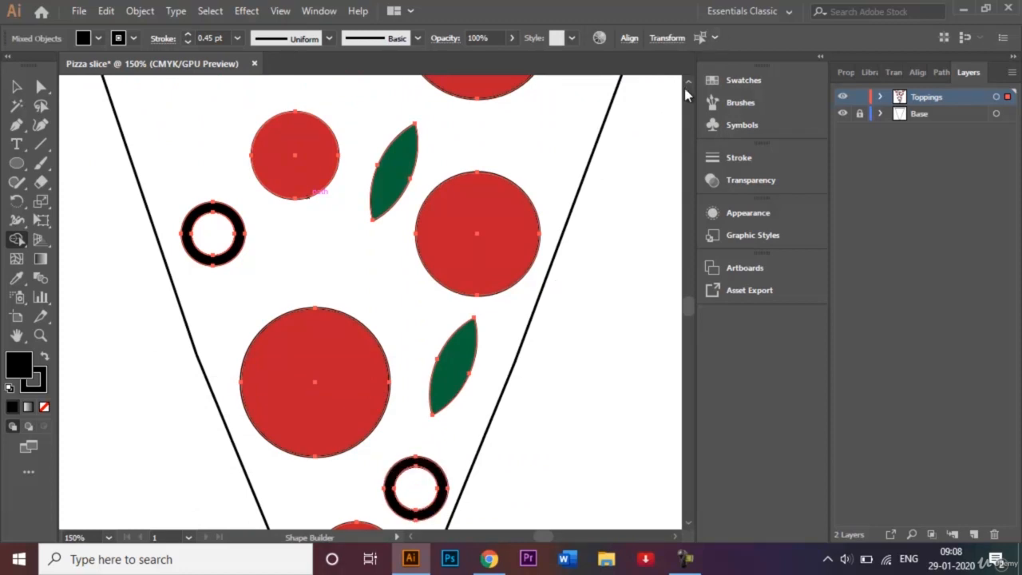
scroll(686, 82, up, 14)
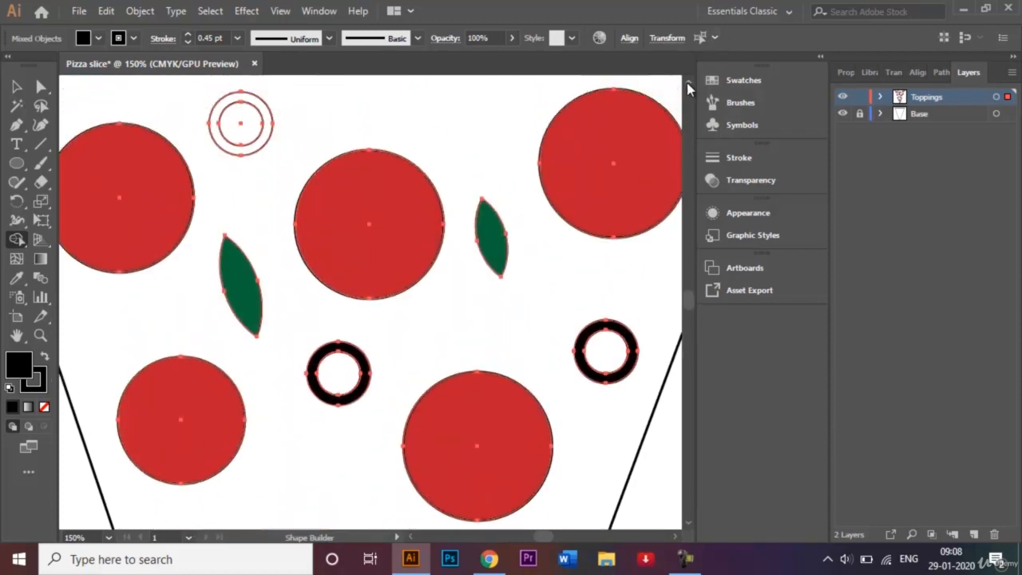
click(238, 176)
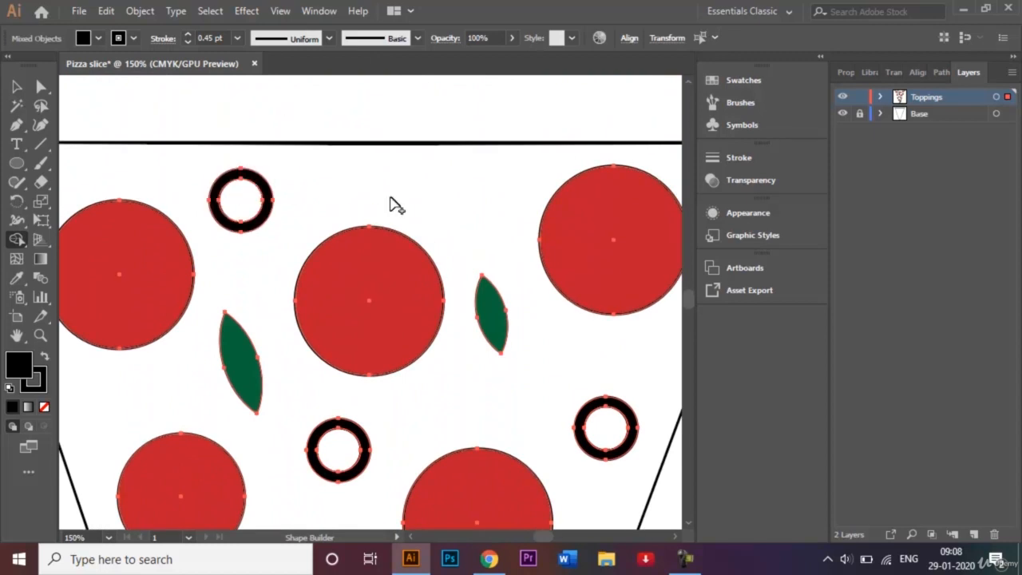
key(ctrl+1)
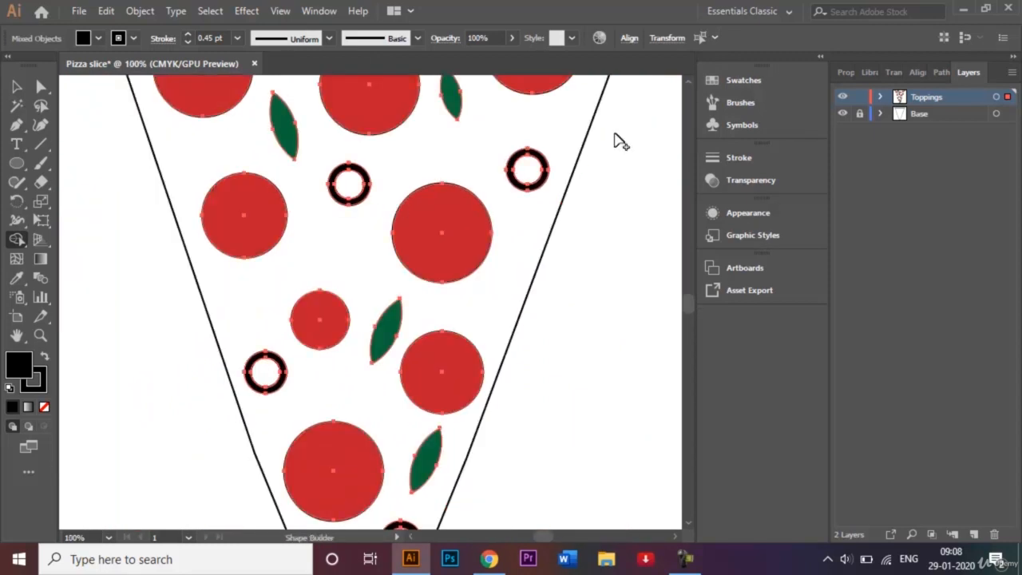
scroll(687, 91, up, 7)
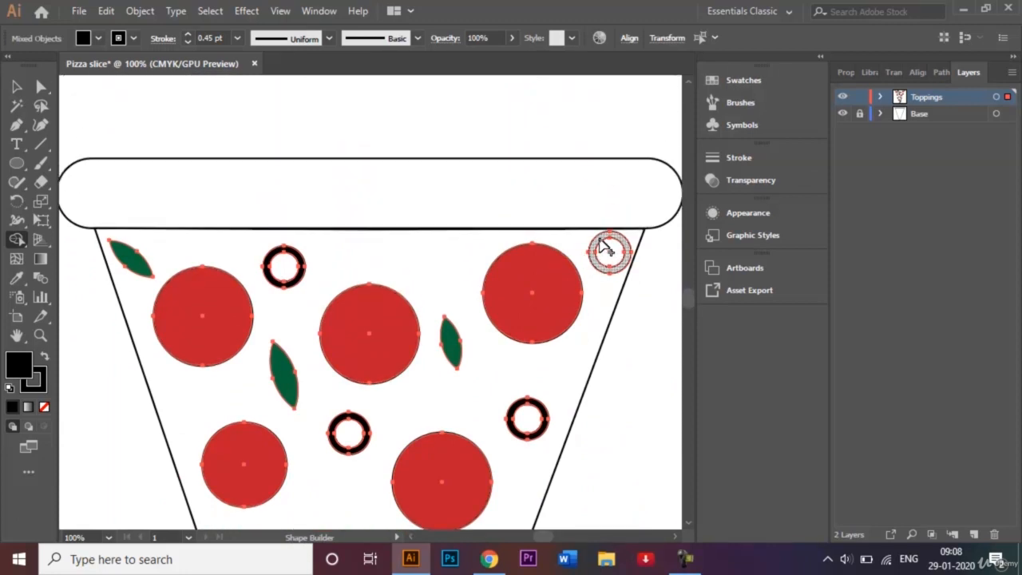
click(16, 86)
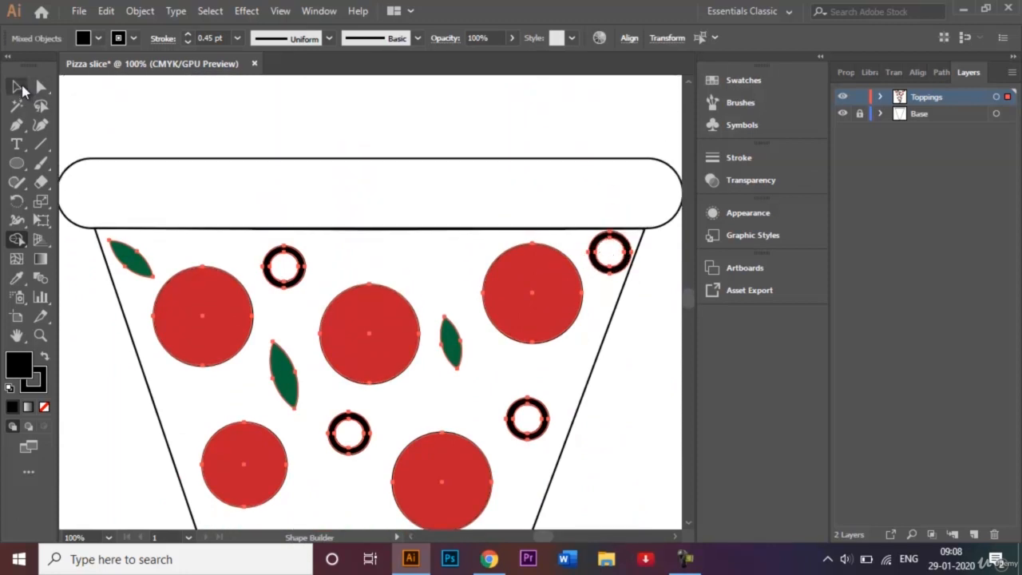
click(246, 103)
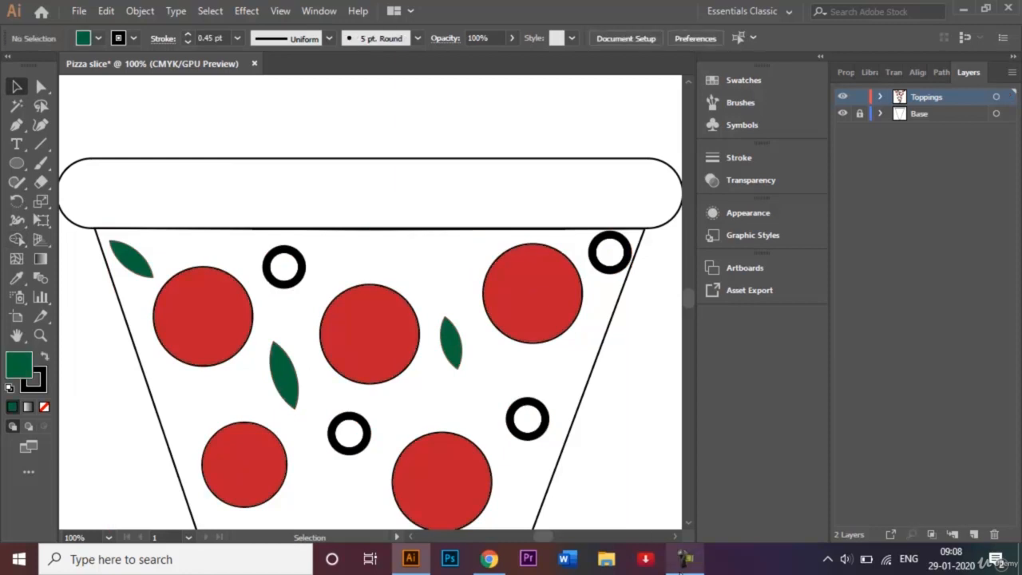
- Lock the Toppings layer and unlock the Base layer for editing
click(685, 559)
click(945, 485)
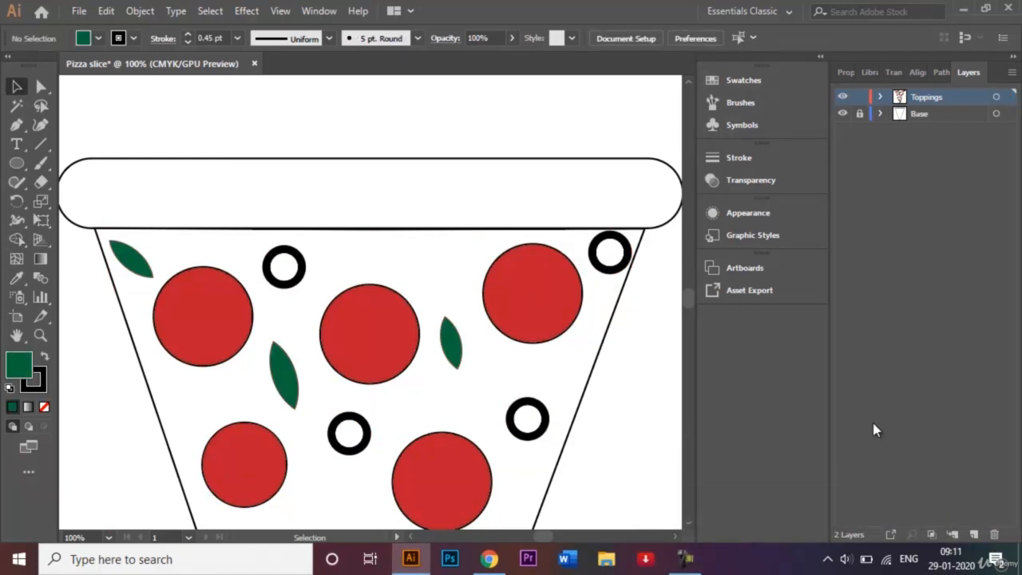
key(ctrl+0)
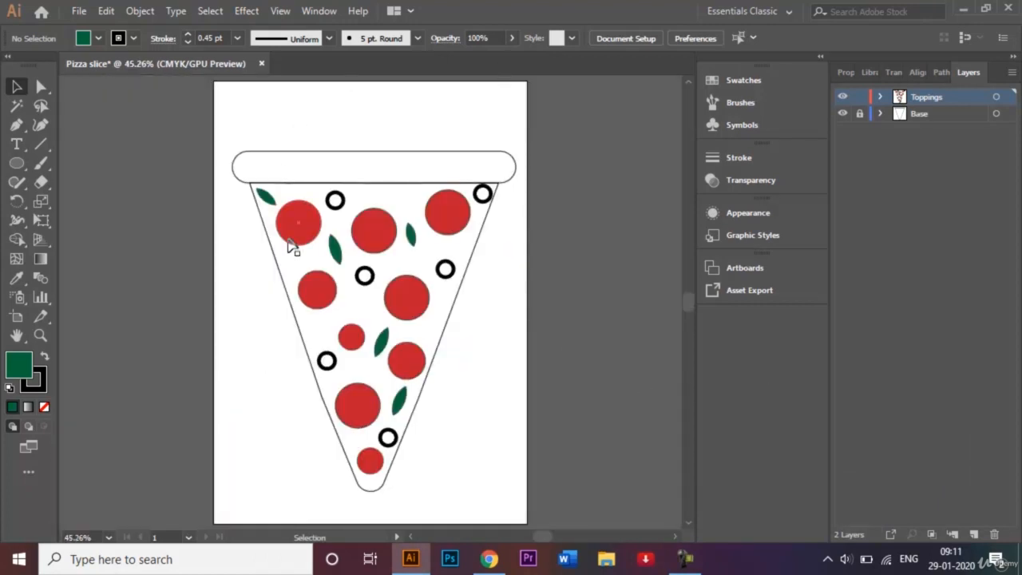
click(934, 116)
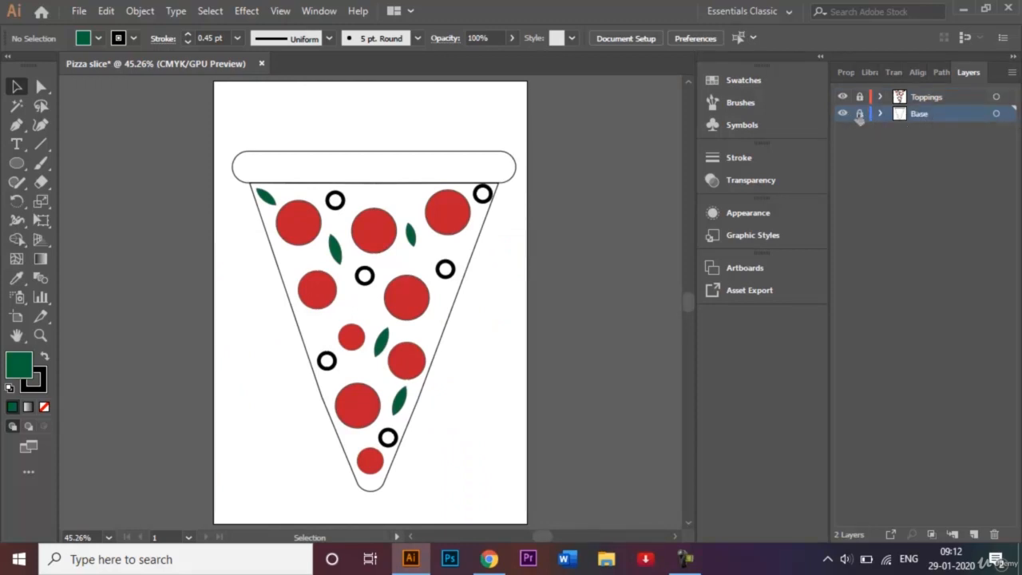
- Select the triangular pizza base and fill it with yellow
click(482, 230)
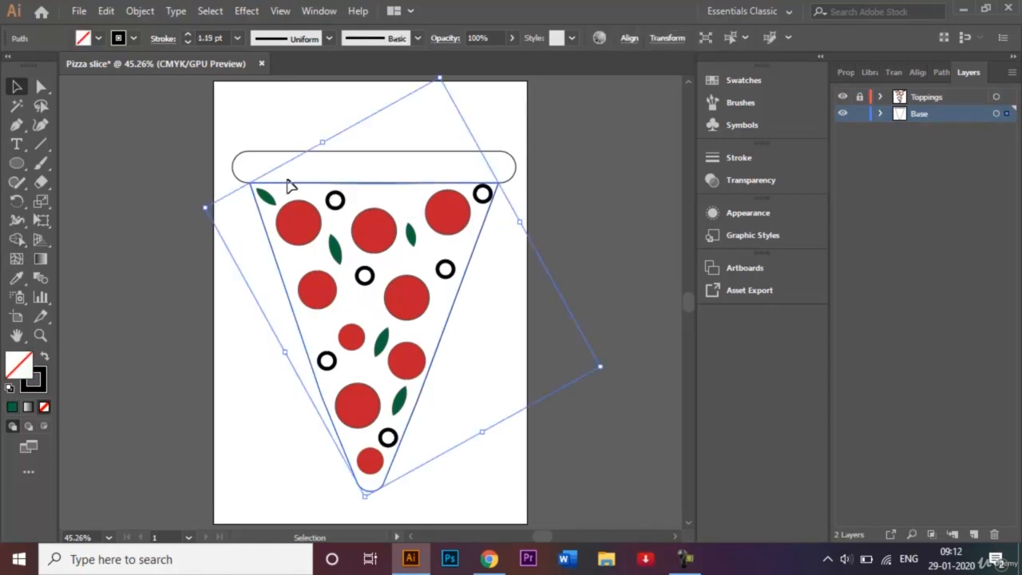
click(99, 39)
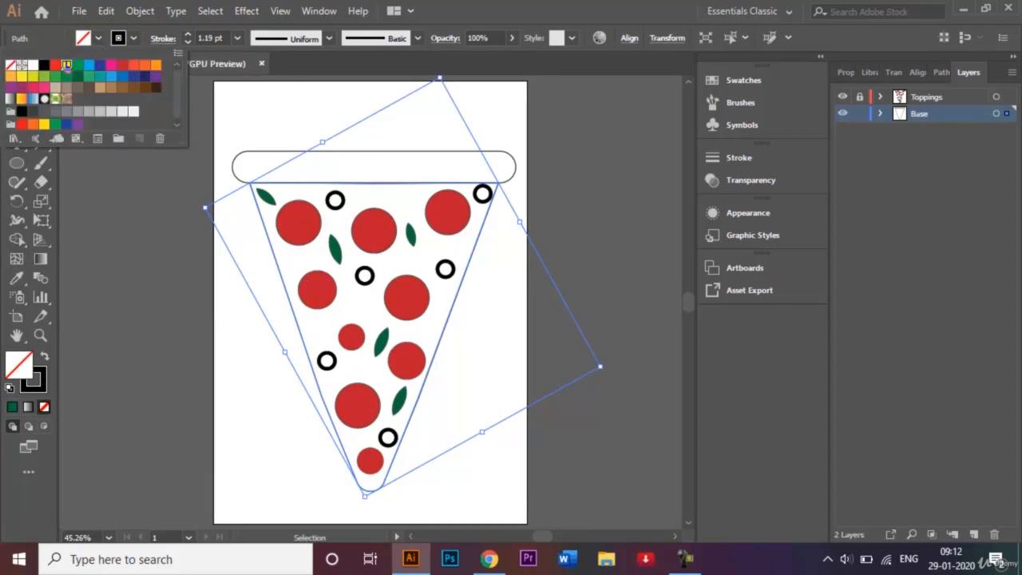
click(66, 65)
click(234, 325)
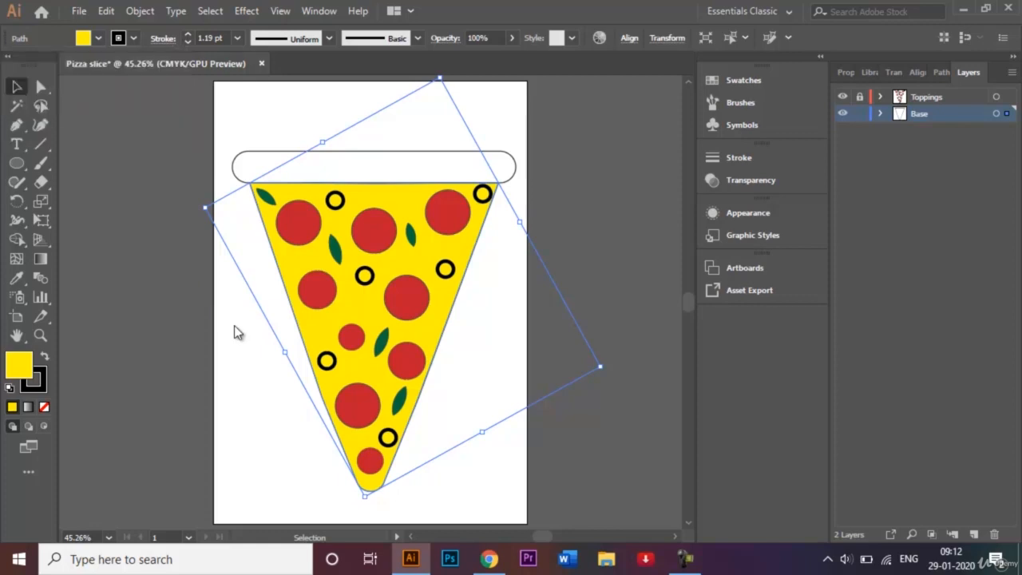
- Select the rounded crust rectangle and fill it with dark brown, then deselect it
click(267, 128)
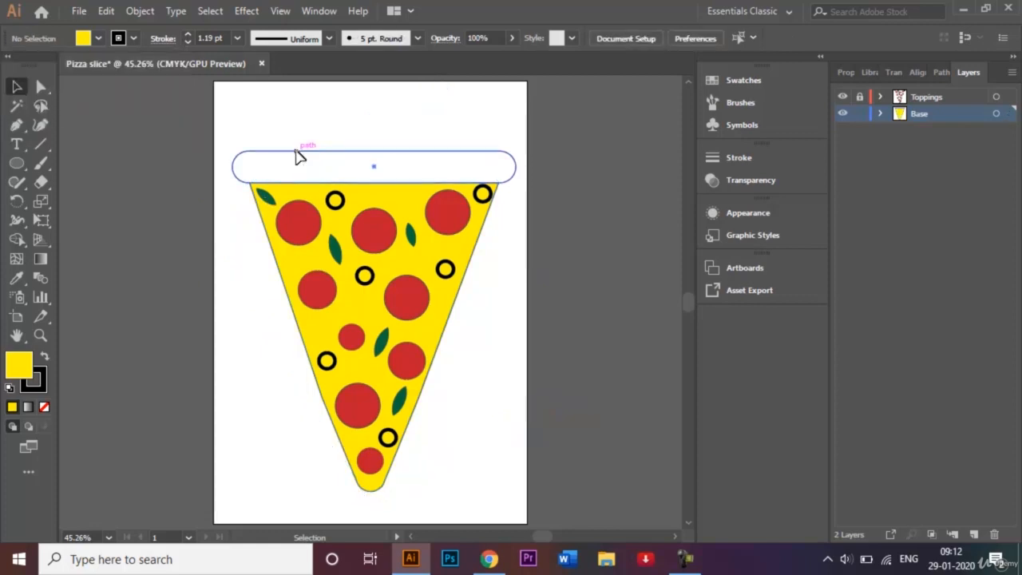
click(297, 157)
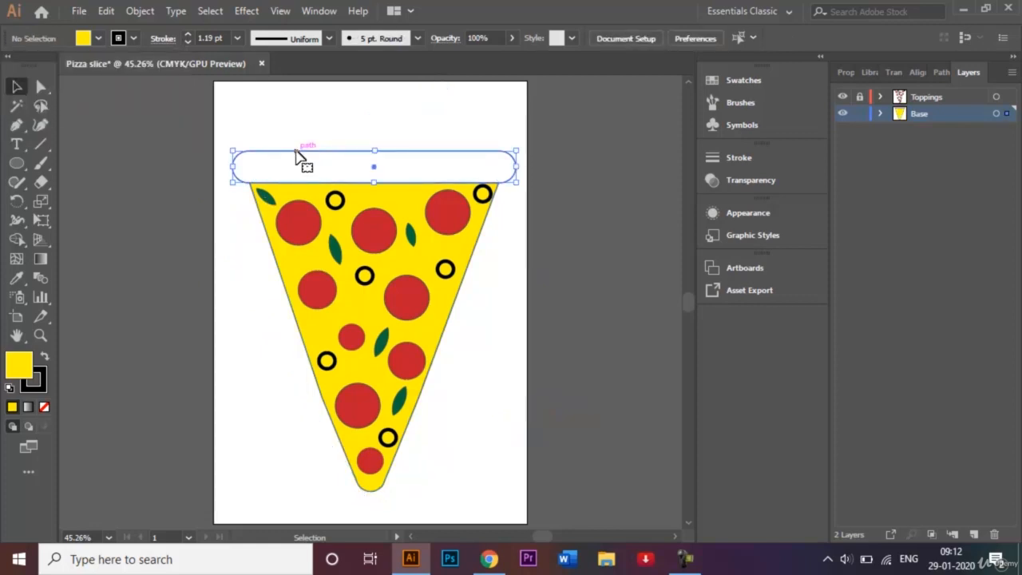
click(98, 40)
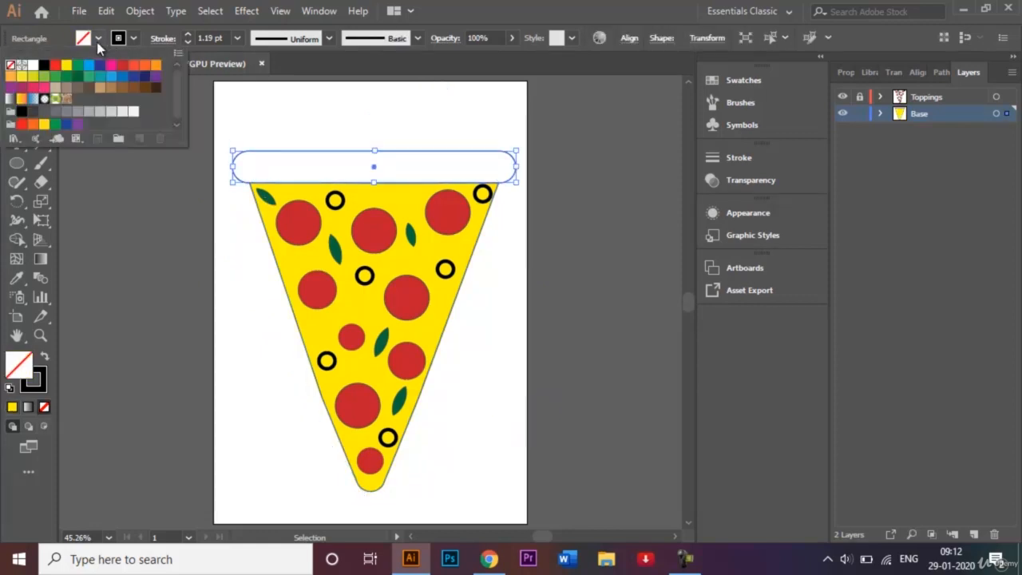
click(134, 88)
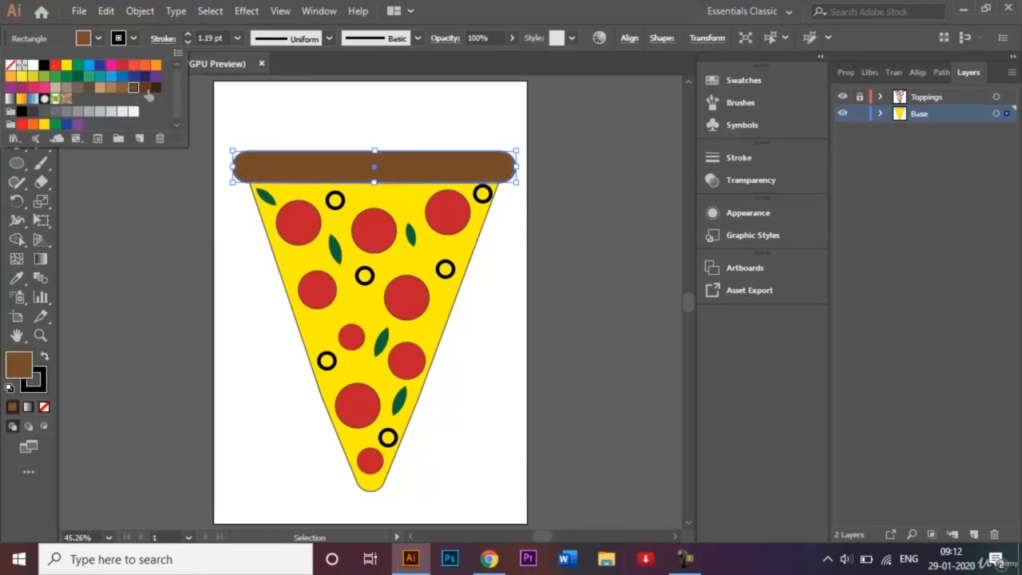
click(145, 88)
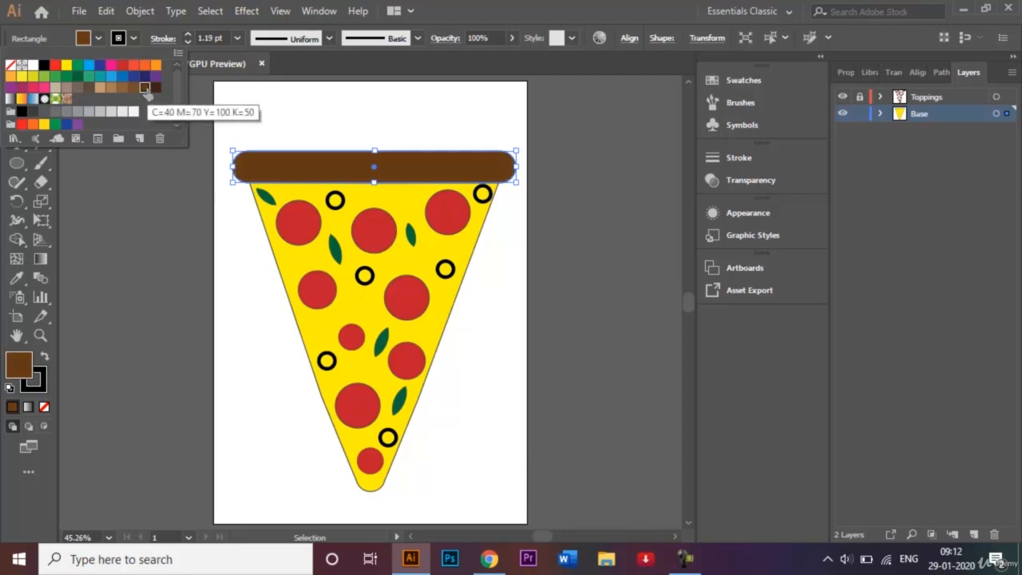
click(299, 107)
click(333, 130)
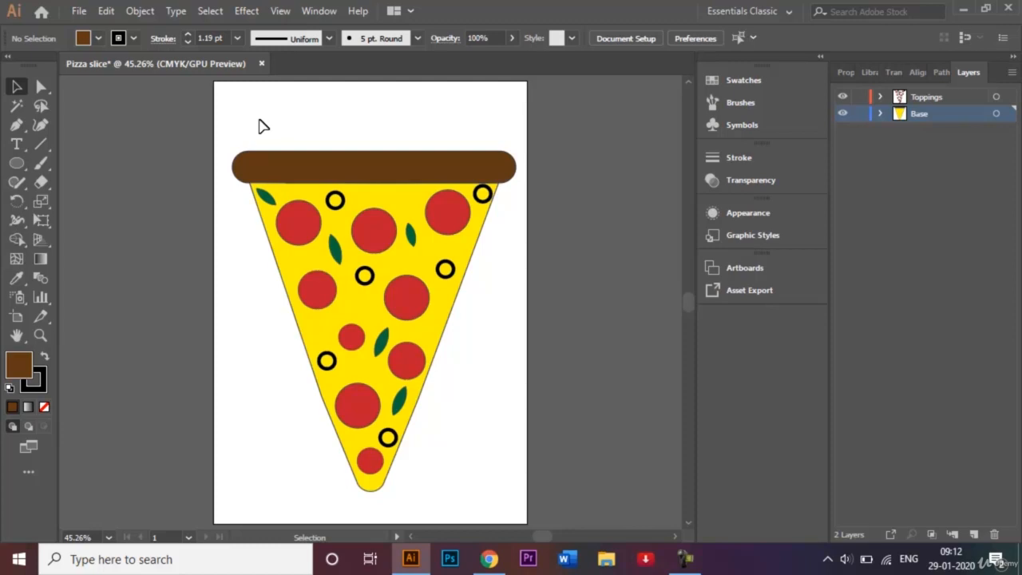
- Select all the pizza artwork and set its stroke to none, then deselect
drag(259, 121, 485, 498)
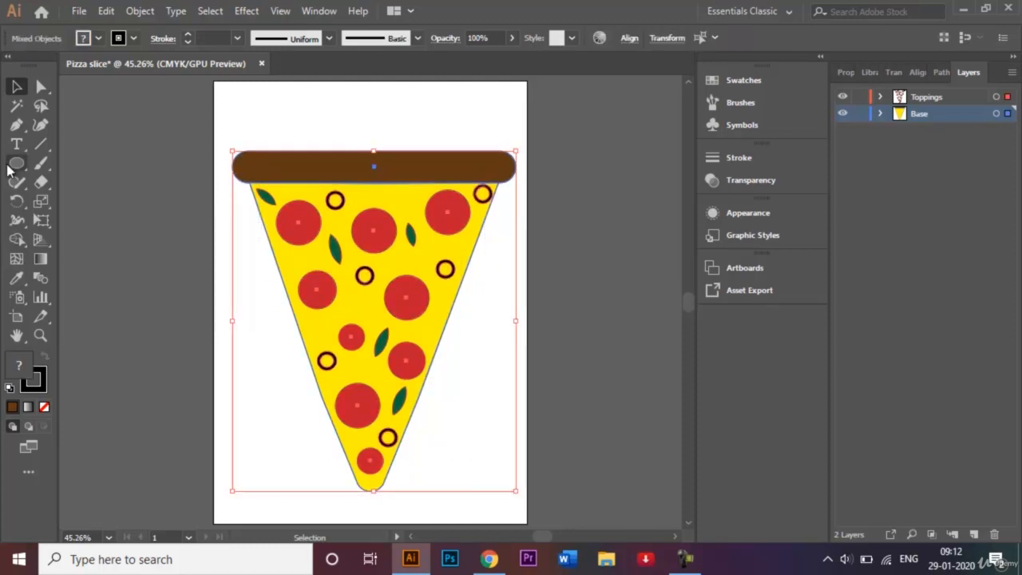
click(133, 40)
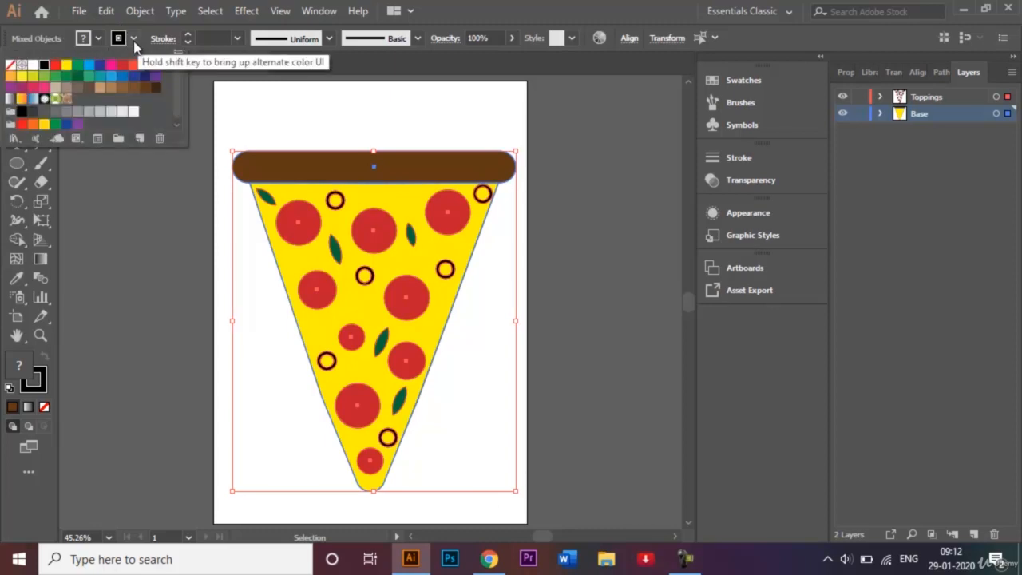
click(11, 66)
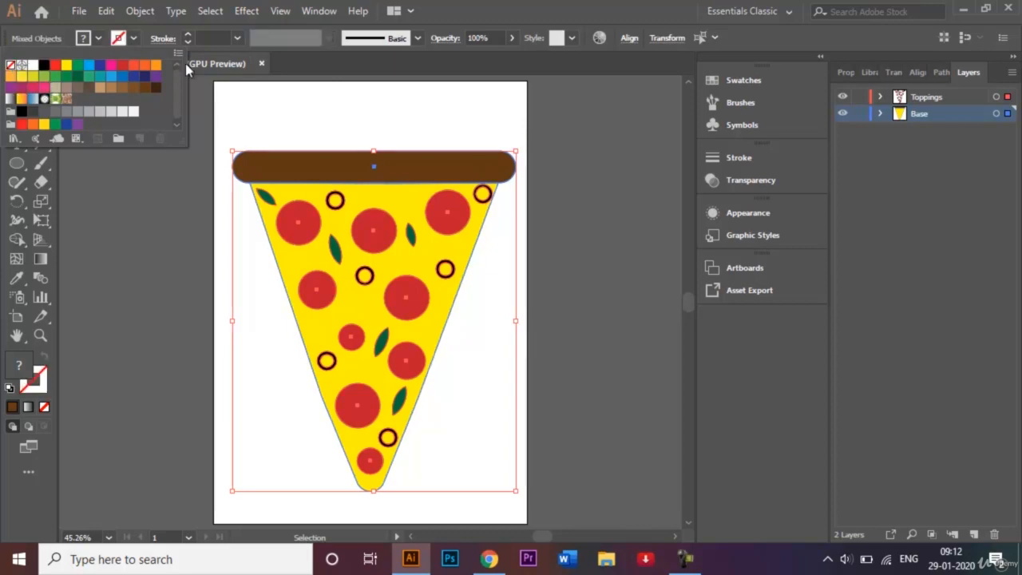
click(369, 118)
click(402, 126)
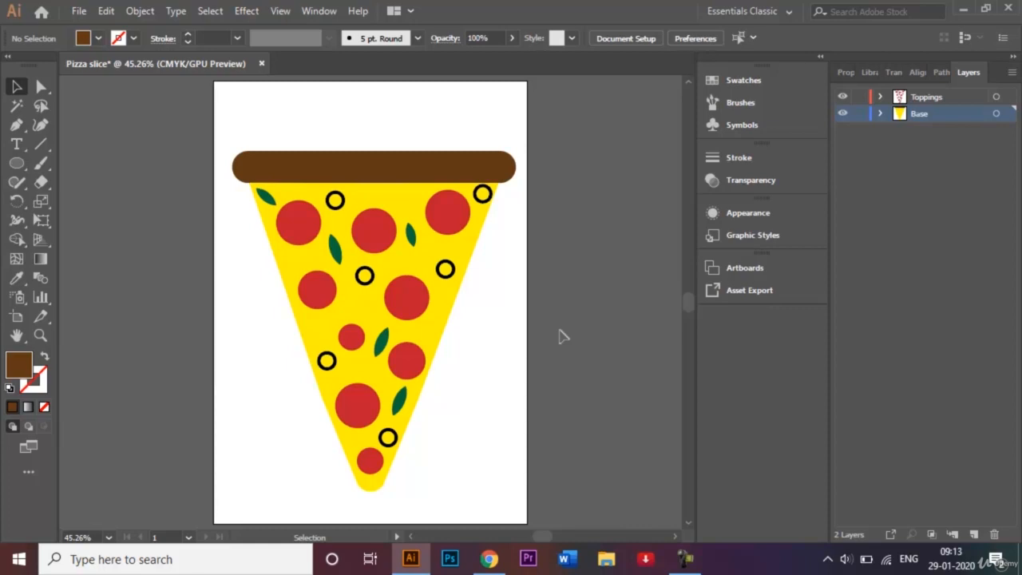
- Save the document as Pizza slice.ai, accepting the default Illustrator CC options
click(82, 12)
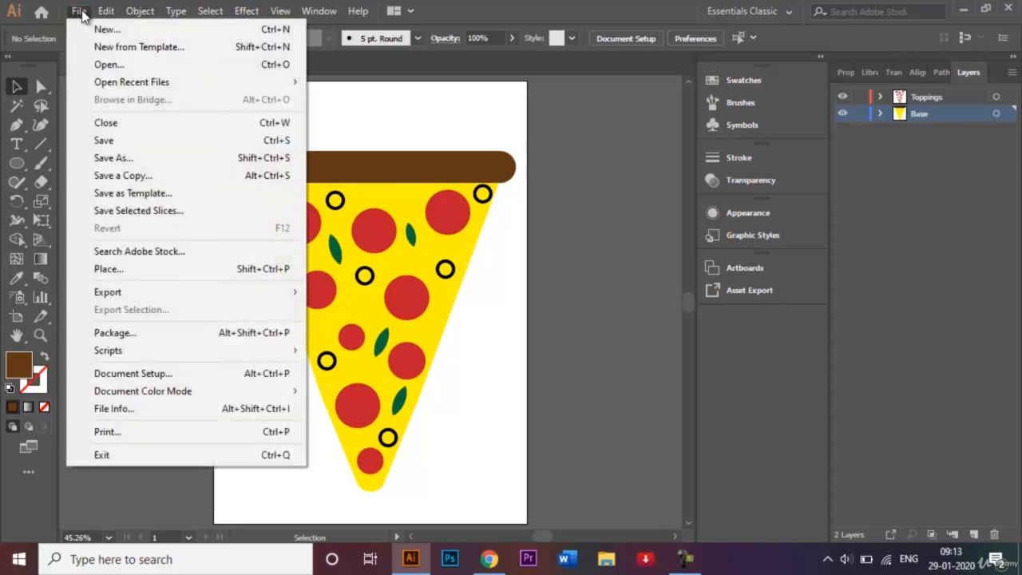
click(157, 155)
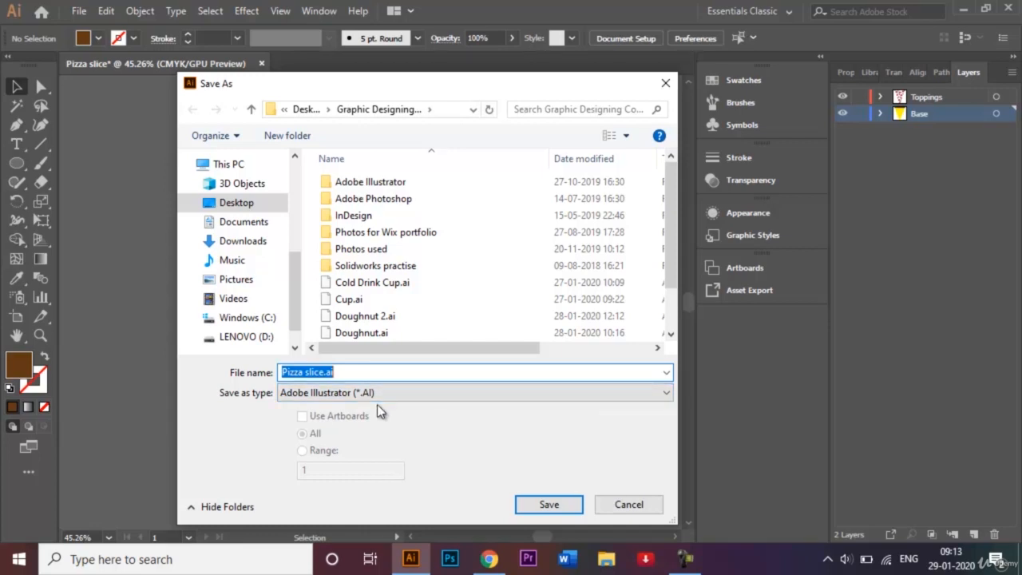
click(544, 505)
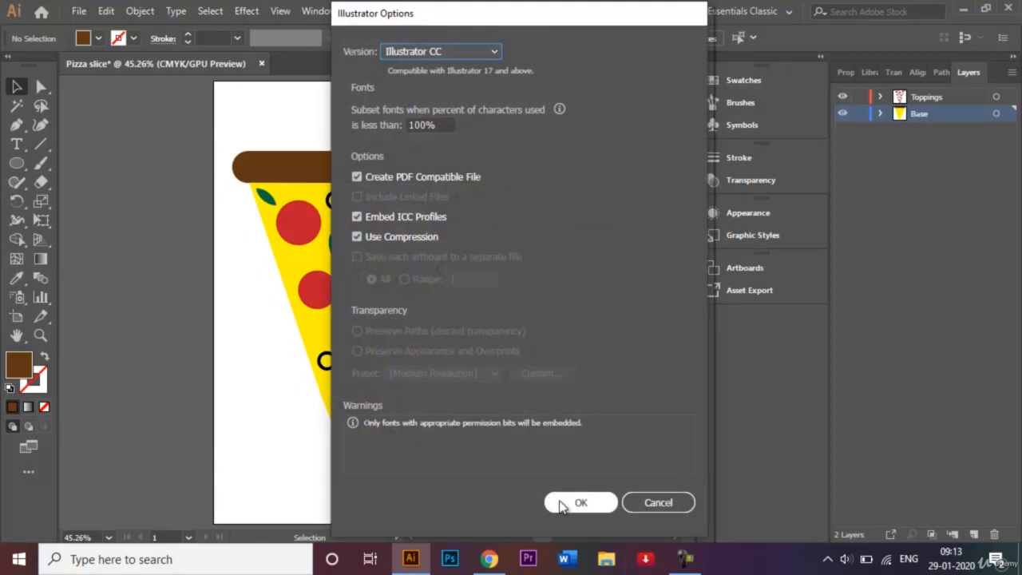
click(559, 500)
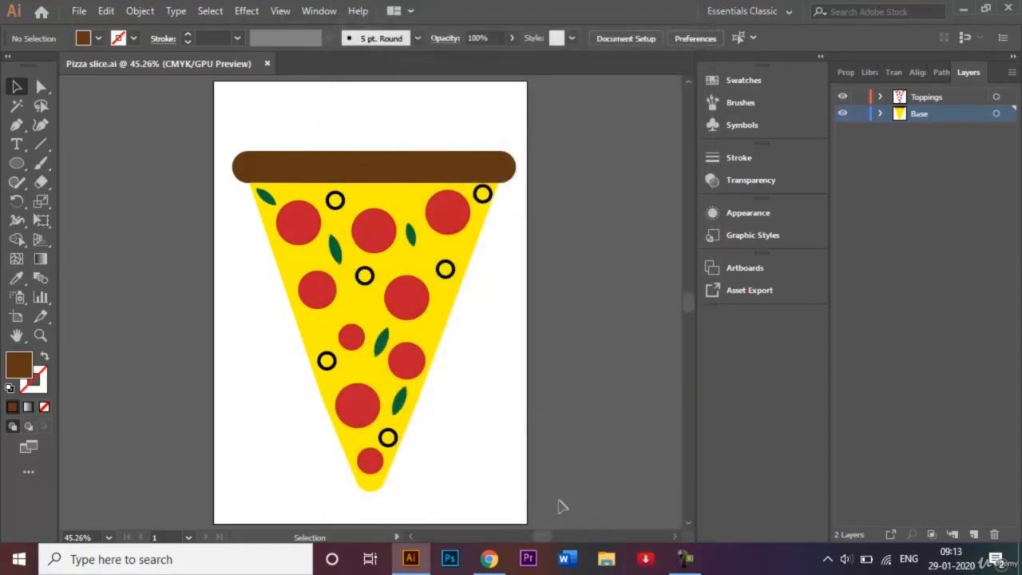